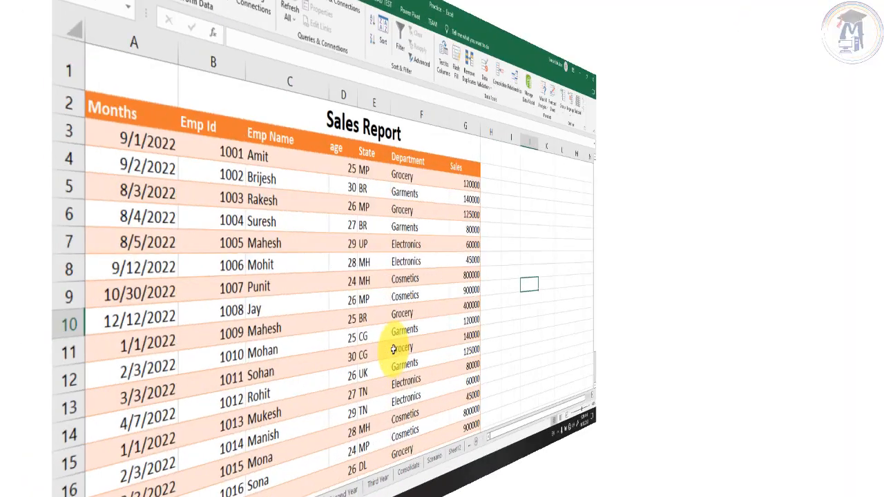
Examine the Sales Report table on Sheet13, going through its column headings from Months to Sales and its records.
{"action": "scroll", "coordinate": [259, 314], "scroll_direction": "down", "scroll_amount": 1}
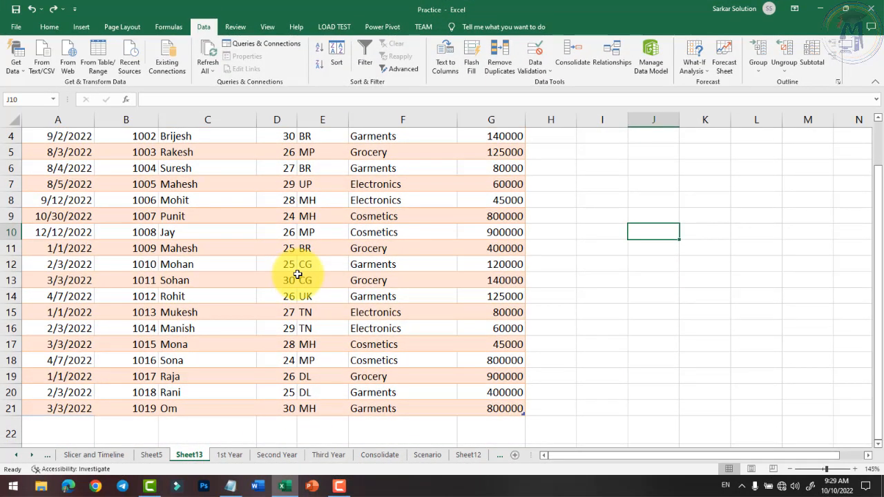
{"action": "scroll", "coordinate": [296, 270], "scroll_direction": "up", "scroll_amount": 1}
{"action": "scroll", "coordinate": [63, 188], "scroll_direction": "down", "scroll_amount": 2}
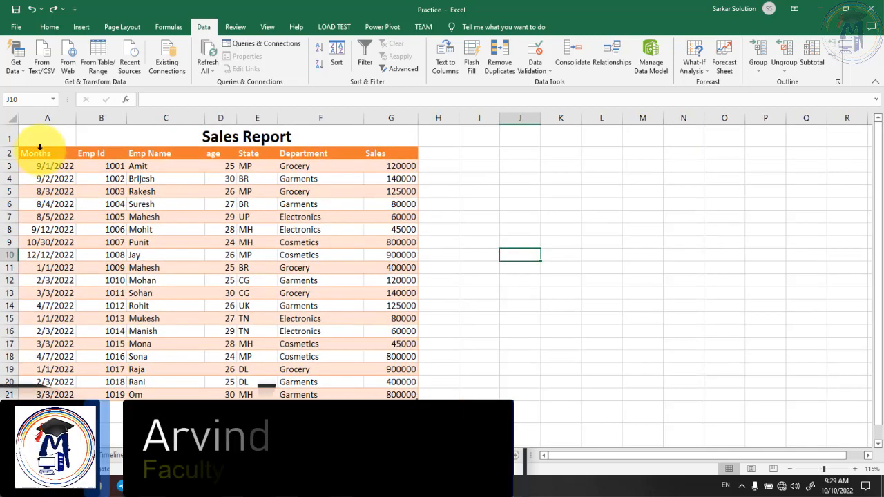
{"action": "left_click", "coordinate": [39, 148]}
{"action": "left_click", "coordinate": [42, 157]}
{"action": "left_click", "coordinate": [90, 154]}
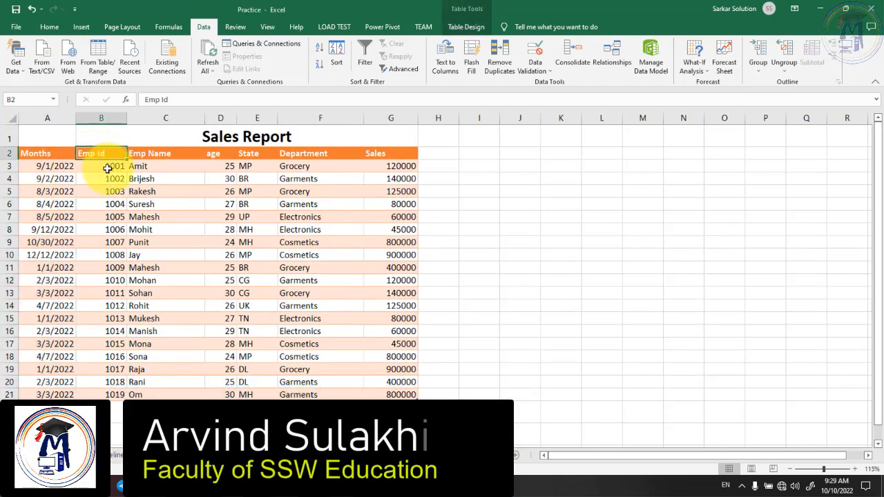
{"action": "left_click", "coordinate": [167, 151]}
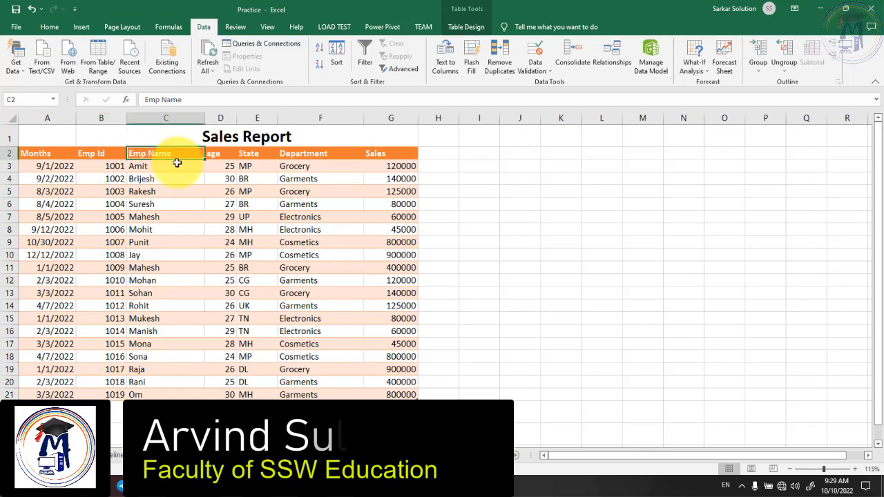
{"action": "left_click", "coordinate": [225, 154]}
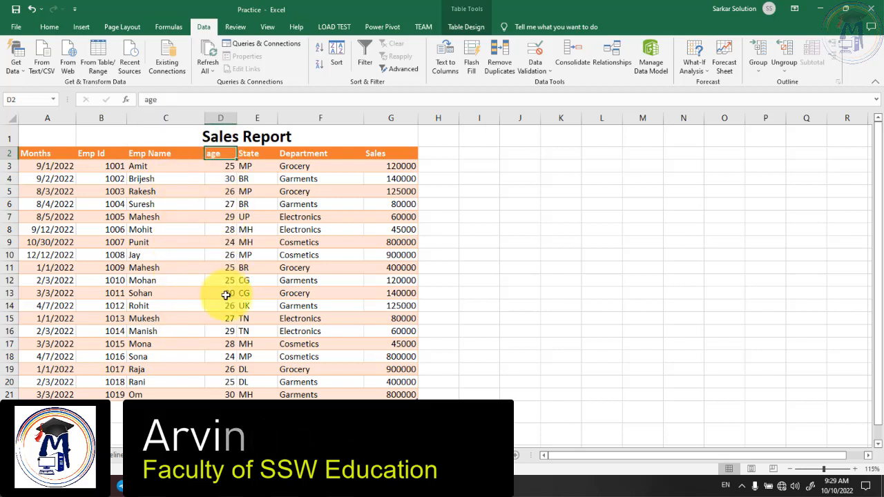
{"action": "left_click", "coordinate": [251, 153]}
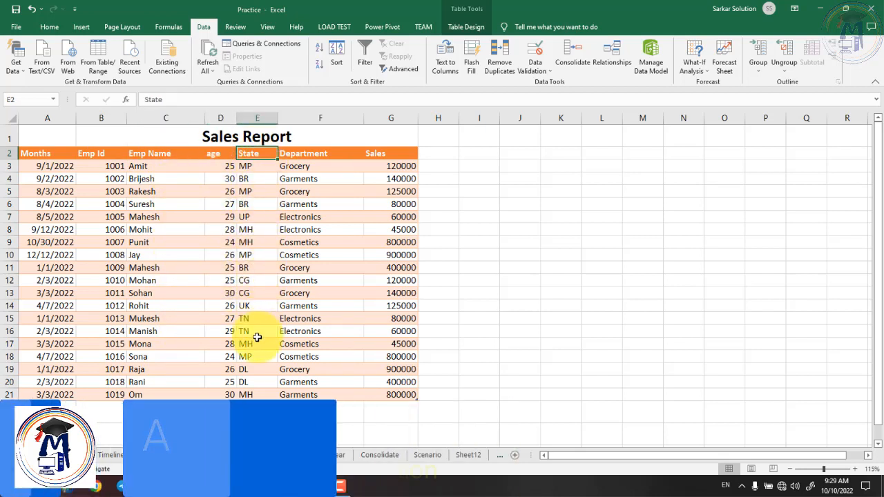
{"action": "left_click", "coordinate": [400, 156]}
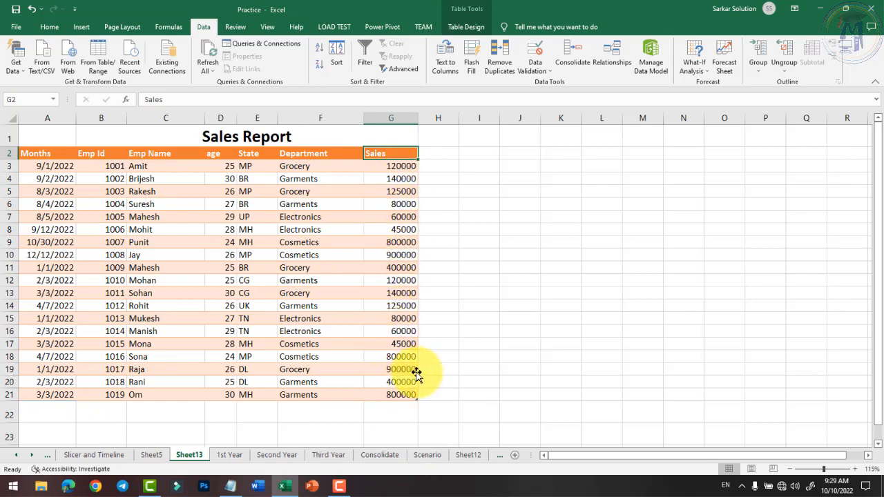
{"action": "left_click_drag", "start_coordinate": [35, 154], "coordinate": [369, 407]}
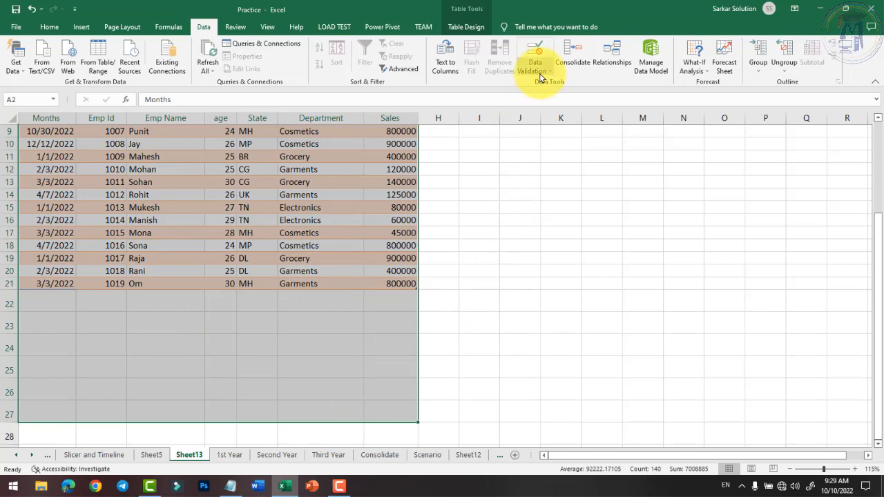
{"action": "left_click", "coordinate": [588, 299]}
Look through the Second Year, 1st Year, Sheet13 and Slicer and Timeline worksheets, ending on Sheet5.
{"action": "left_click", "coordinate": [277, 454]}
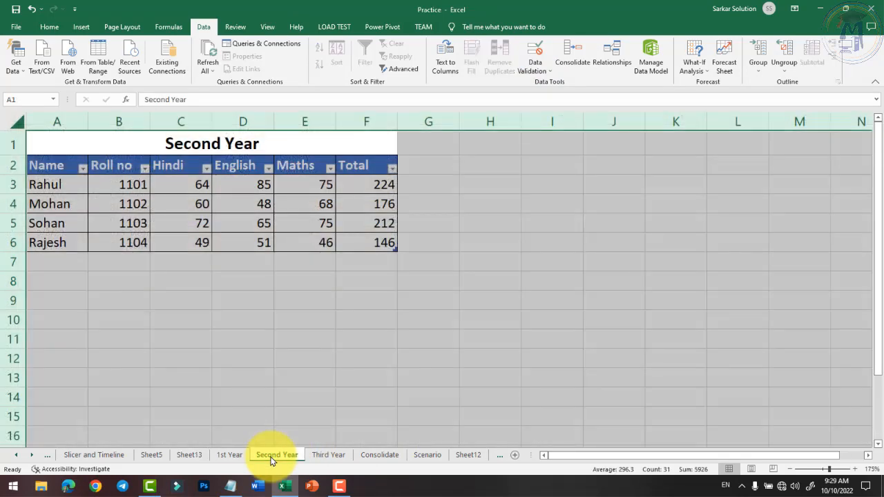
{"action": "left_click", "coordinate": [230, 454]}
{"action": "left_click", "coordinate": [190, 455]}
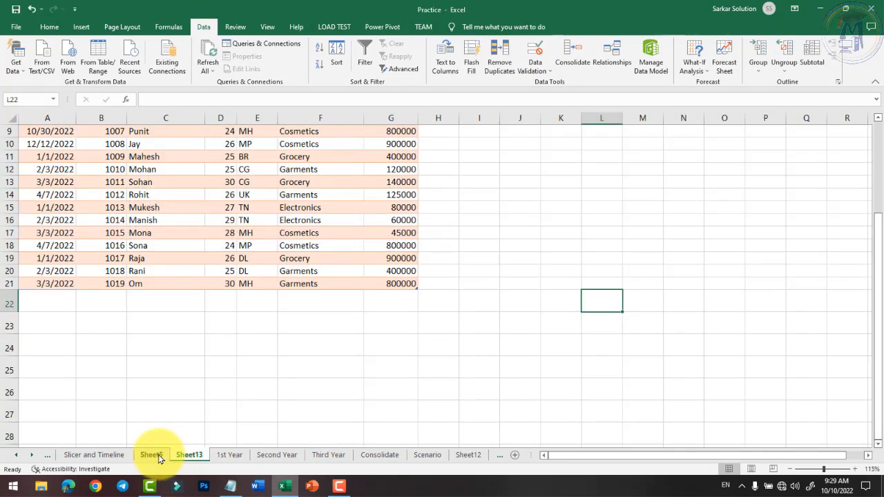
{"action": "left_click", "coordinate": [156, 456]}
{"action": "left_click", "coordinate": [108, 456]}
{"action": "left_click", "coordinate": [151, 455]}
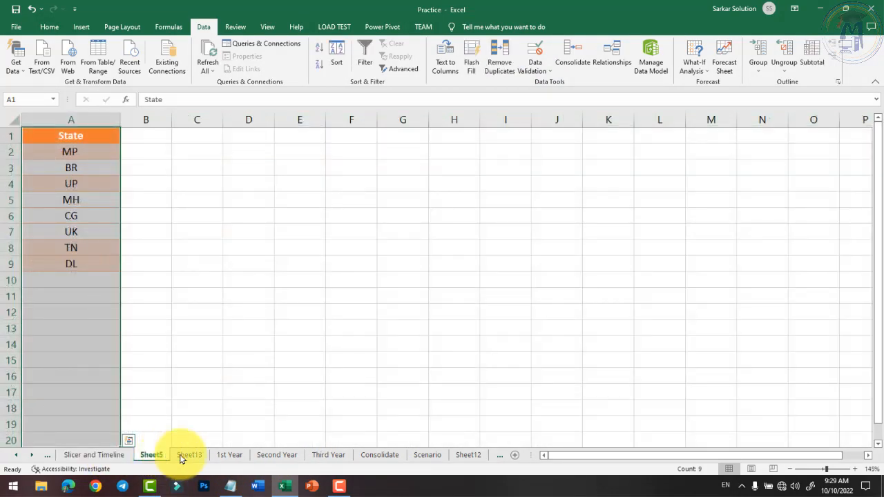
{"action": "left_click", "coordinate": [189, 455]}
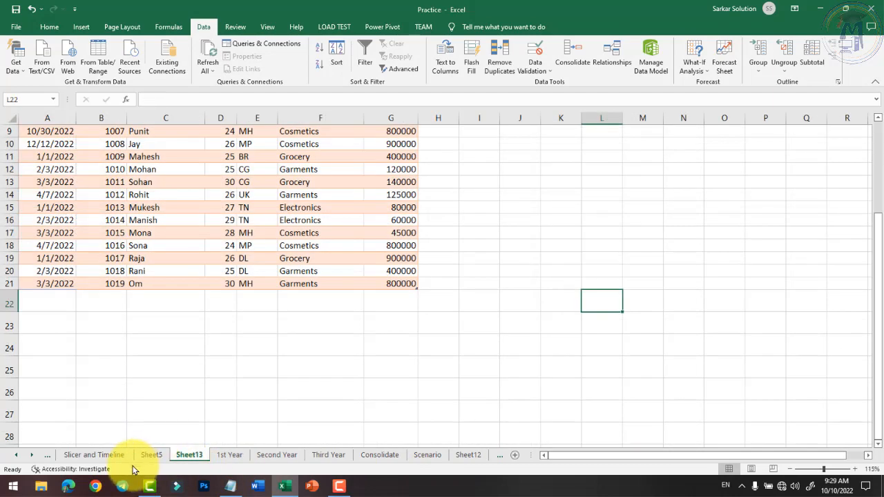
{"action": "left_click", "coordinate": [151, 455]}
Enter the headings Emp ID, Name, Address and Fees in cells C11 to F11, below the State list.
{"action": "scroll", "coordinate": [102, 205], "scroll_direction": "up", "scroll_amount": 4}
{"action": "left_click", "coordinate": [345, 256]}
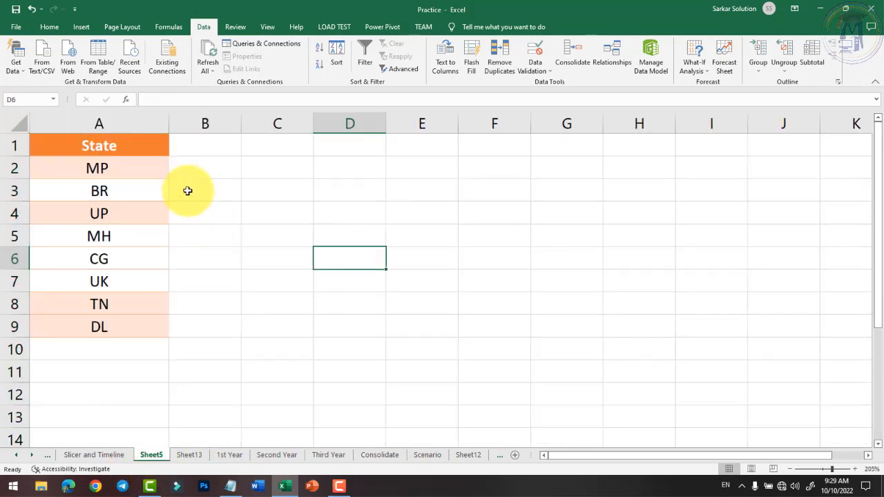
{"action": "scroll", "coordinate": [285, 271], "scroll_direction": "down", "scroll_amount": 2}
{"action": "left_click", "coordinate": [284, 233]}
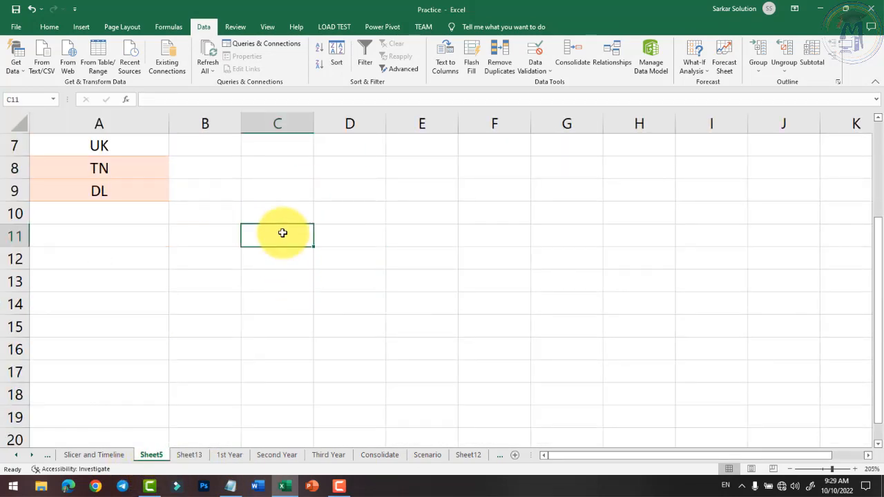
{"action": "type", "text": "S."}
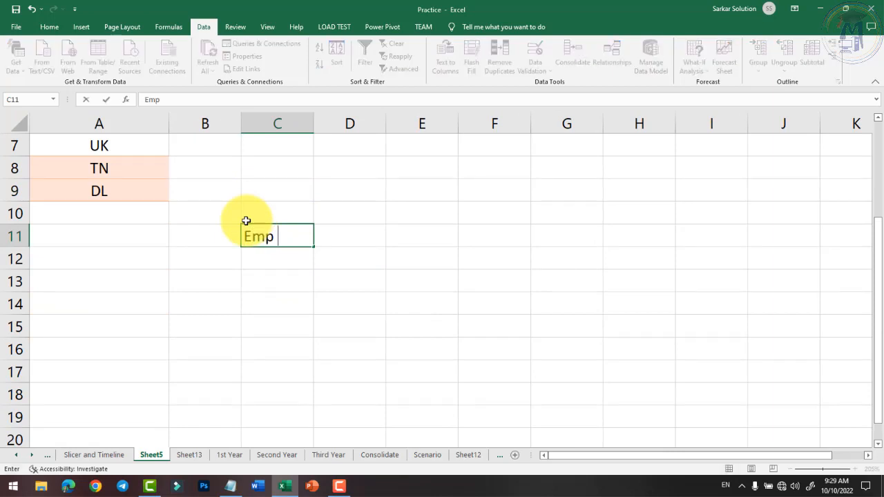
{"action": "type", "text": "p ID"}
{"action": "key", "text": "Tab"}
{"action": "type", "text": "Name"}
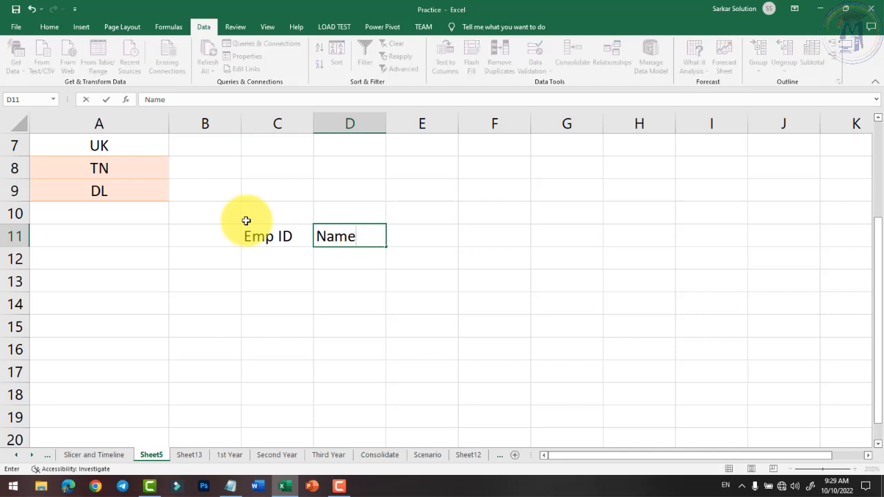
{"action": "key", "text": "Tab"}
{"action": "type", "text": "Addree"}
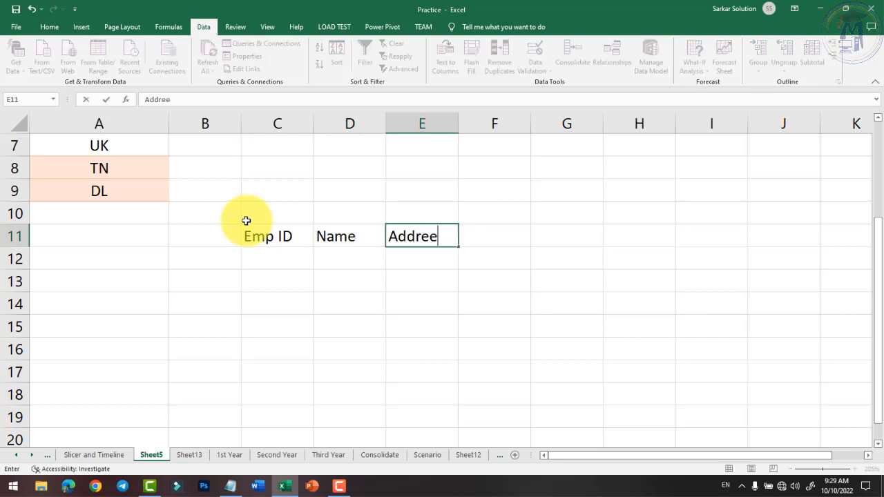
{"action": "type", "text": "s"}
{"action": "key", "text": "Tab"}
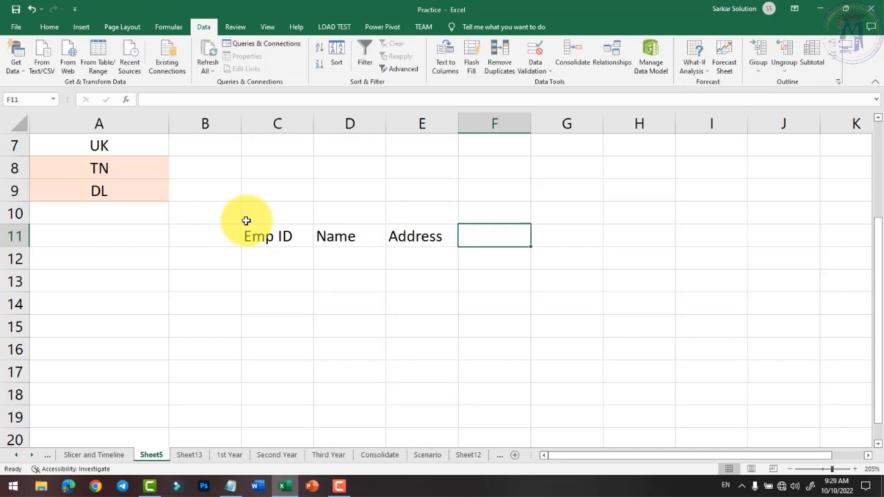
{"action": "type", "text": "Fees"}
{"action": "key", "text": "Return"}
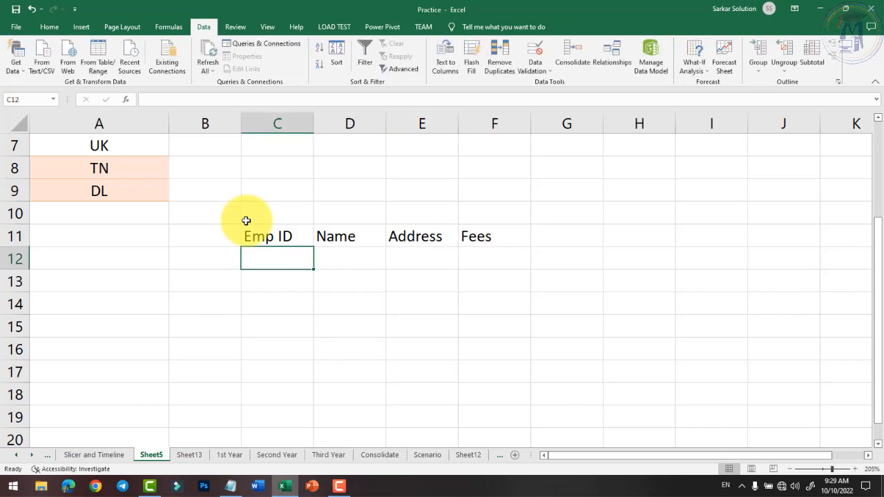
Review the Data Validation criteria, input message and error alert options for C11:F19, leaving without applying a rule.
{"action": "left_click_drag", "start_coordinate": [281, 243], "coordinate": [467, 429]}
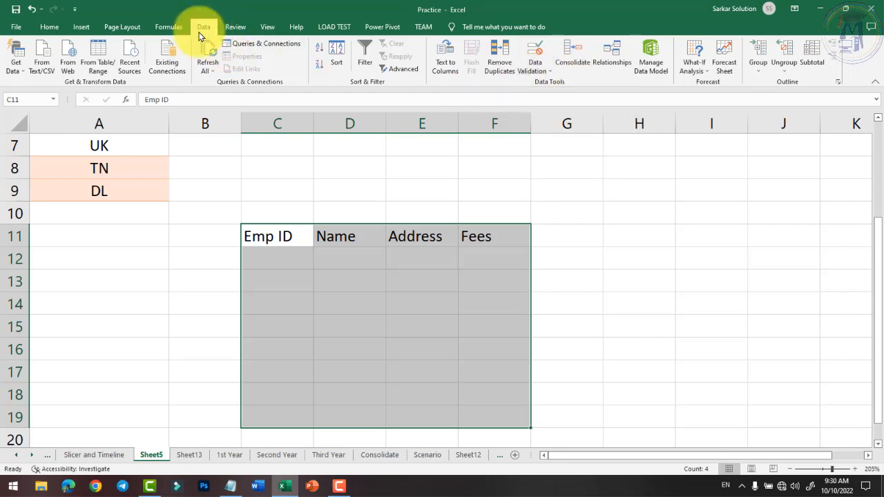
{"action": "left_click", "coordinate": [532, 69]}
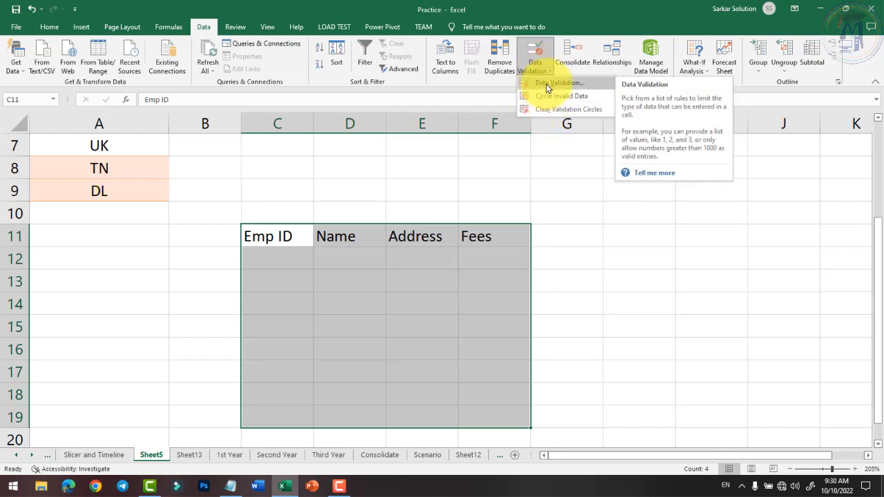
{"action": "left_click", "coordinate": [547, 83]}
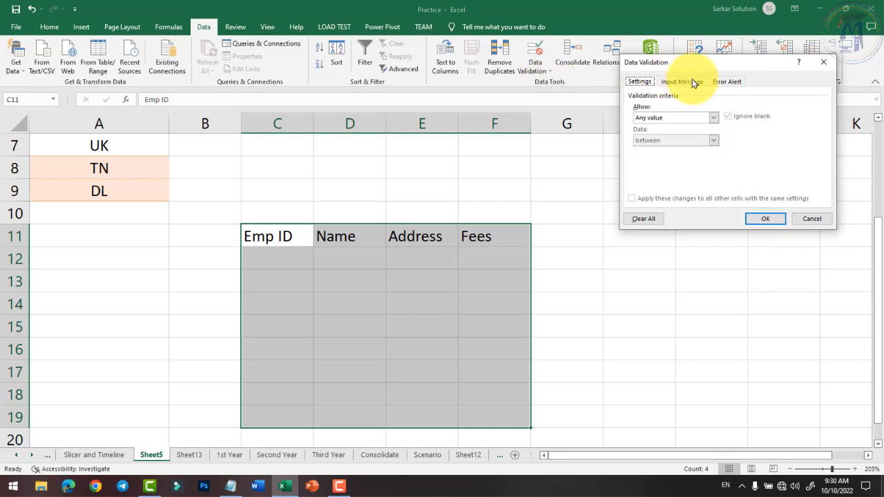
{"action": "left_click_drag", "start_coordinate": [690, 69], "coordinate": [449, 142]}
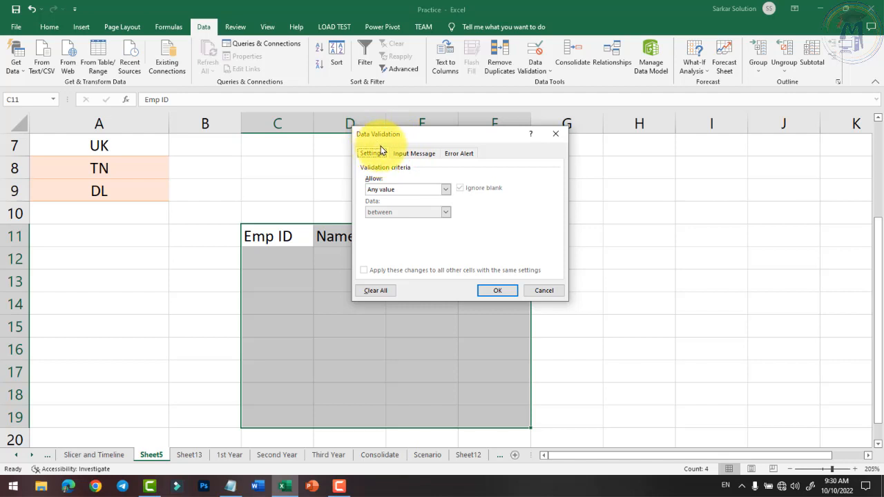
{"action": "left_click", "coordinate": [410, 154]}
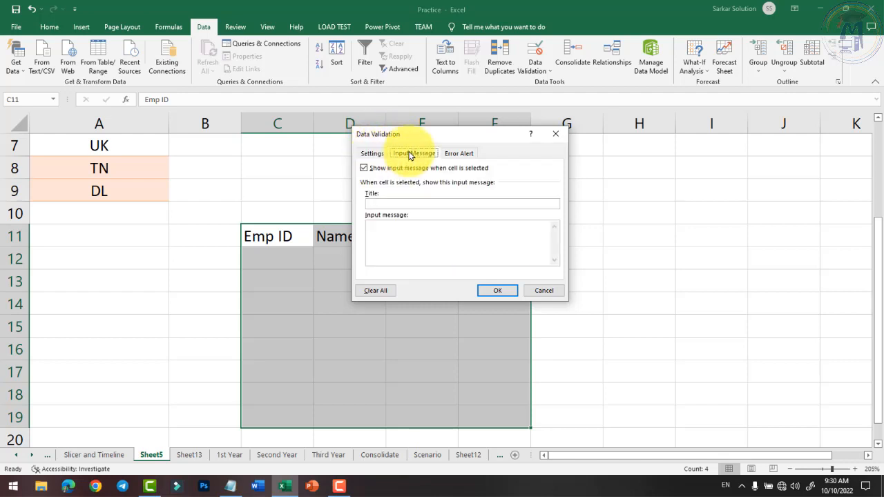
{"action": "left_click", "coordinate": [463, 155]}
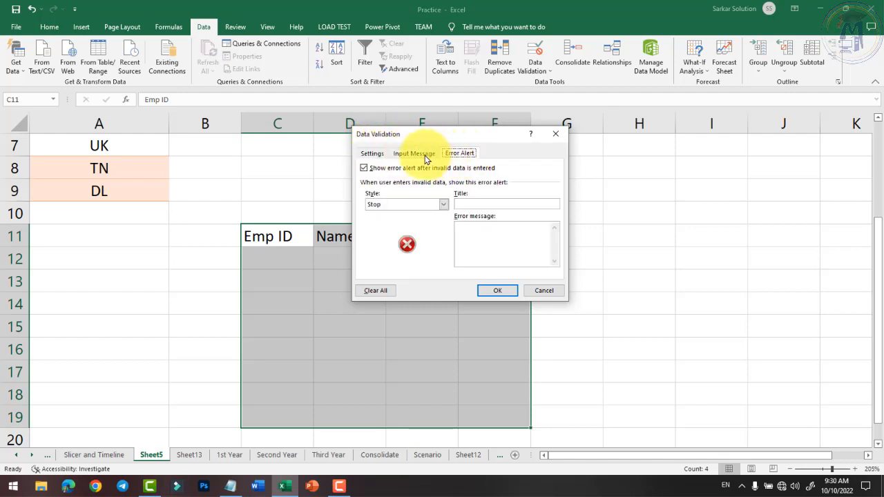
{"action": "left_click", "coordinate": [373, 153]}
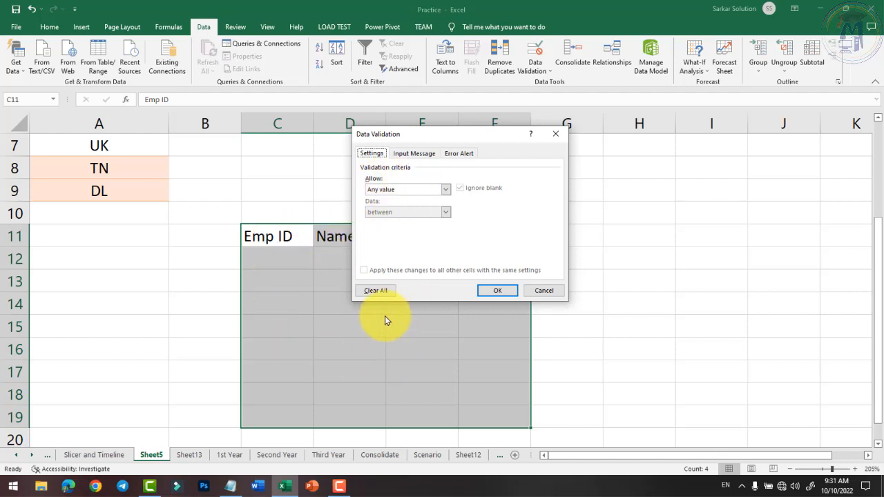
{"action": "left_click", "coordinate": [442, 191]}
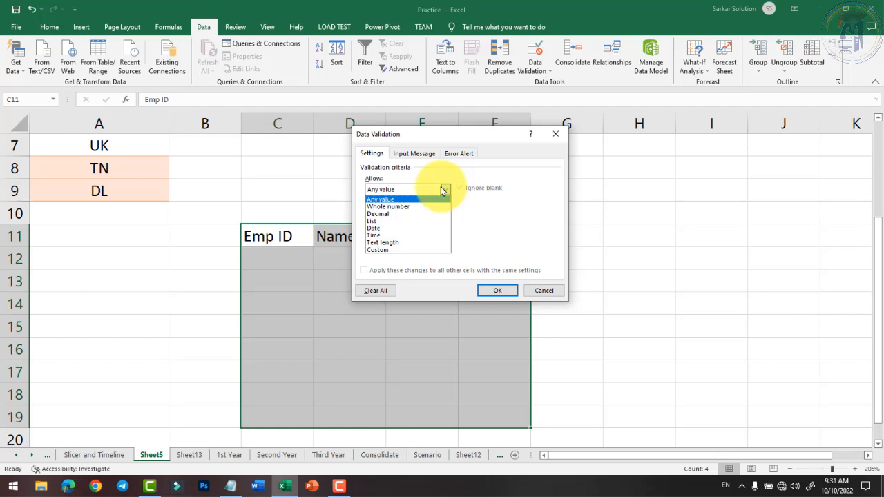
{"action": "left_click", "coordinate": [383, 200]}
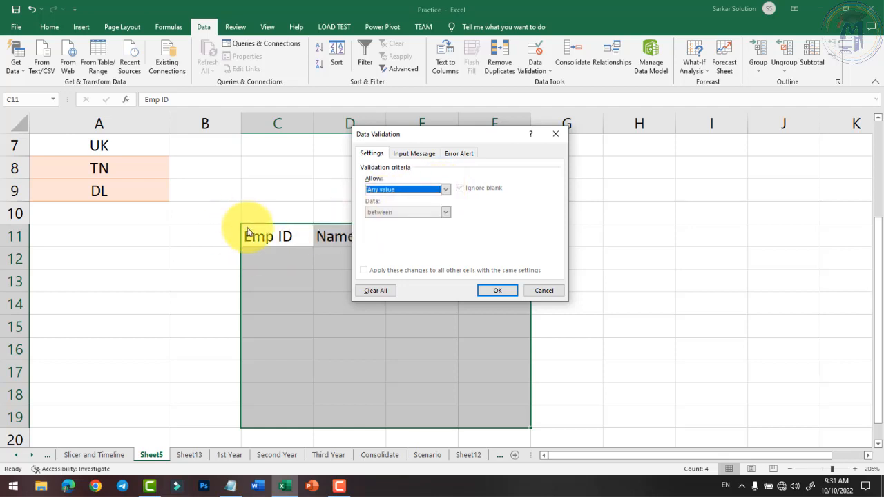
{"action": "left_click", "coordinate": [544, 290]}
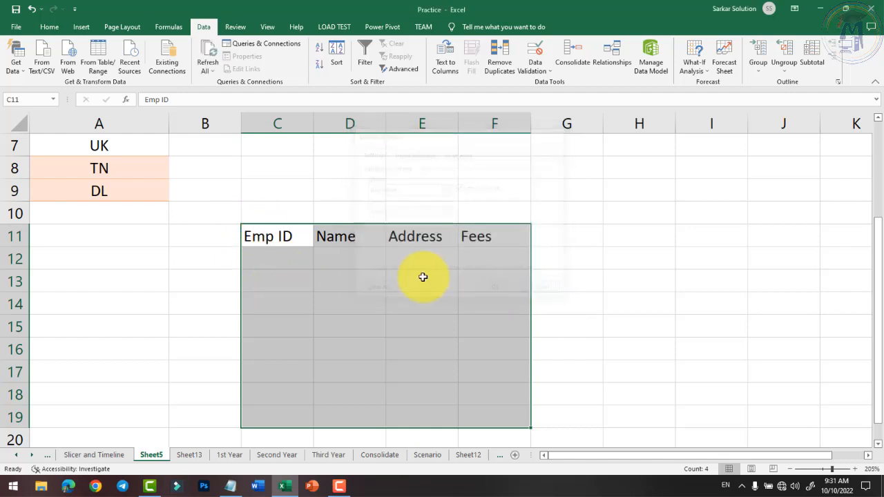
Start a data validation rule for the Emp ID cells C12:C21 that allows only whole numbers.
{"action": "left_click_drag", "start_coordinate": [288, 237], "coordinate": [289, 437]}
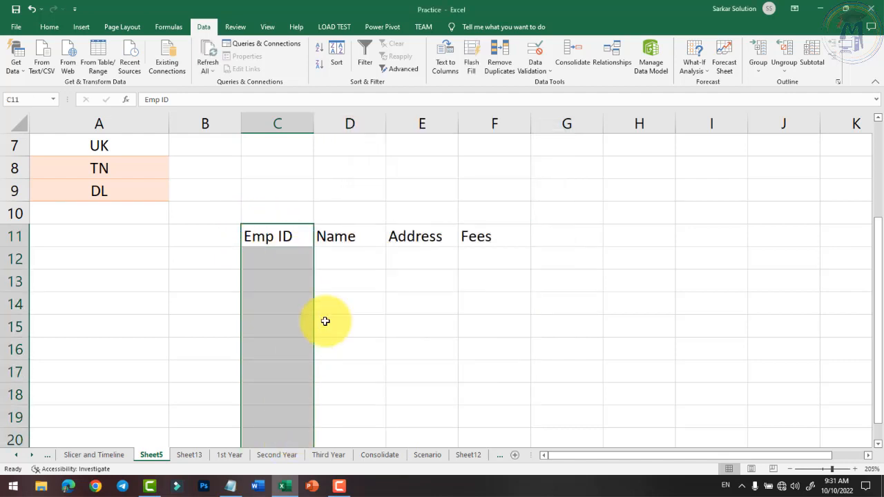
{"action": "left_click", "coordinate": [357, 296]}
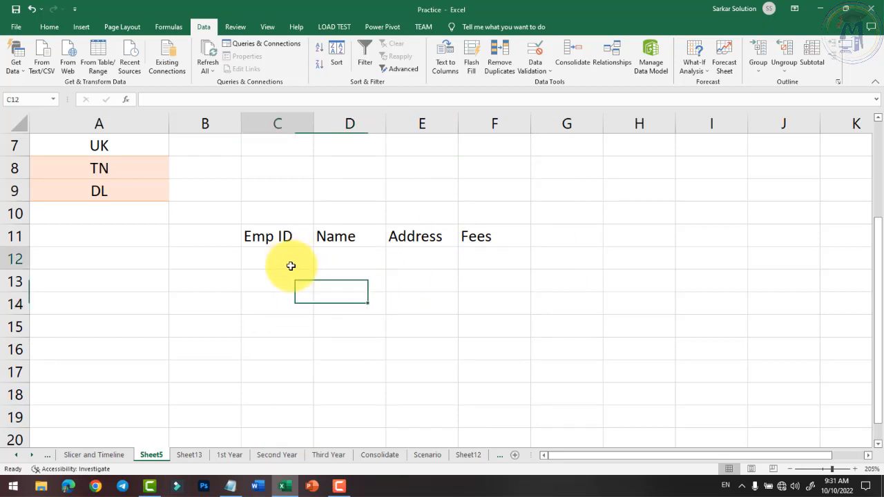
{"action": "left_click_drag", "start_coordinate": [291, 265], "coordinate": [296, 410]}
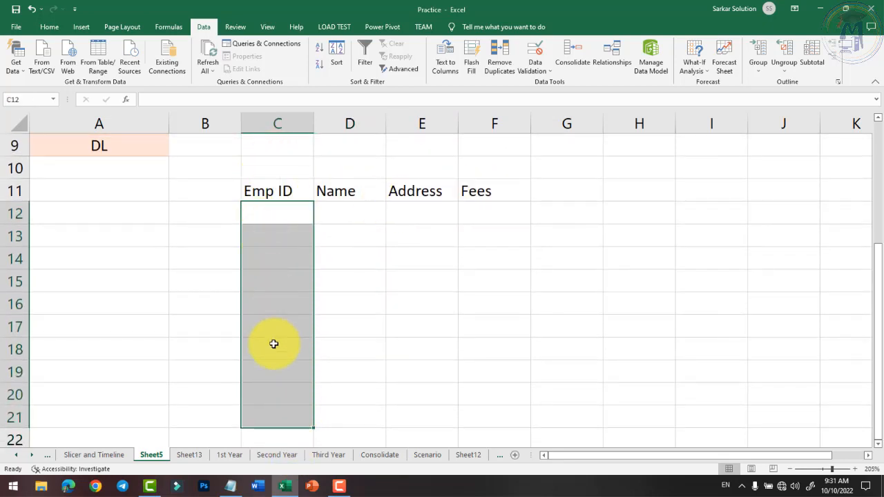
{"action": "left_click", "coordinate": [543, 72]}
{"action": "left_click", "coordinate": [558, 83]}
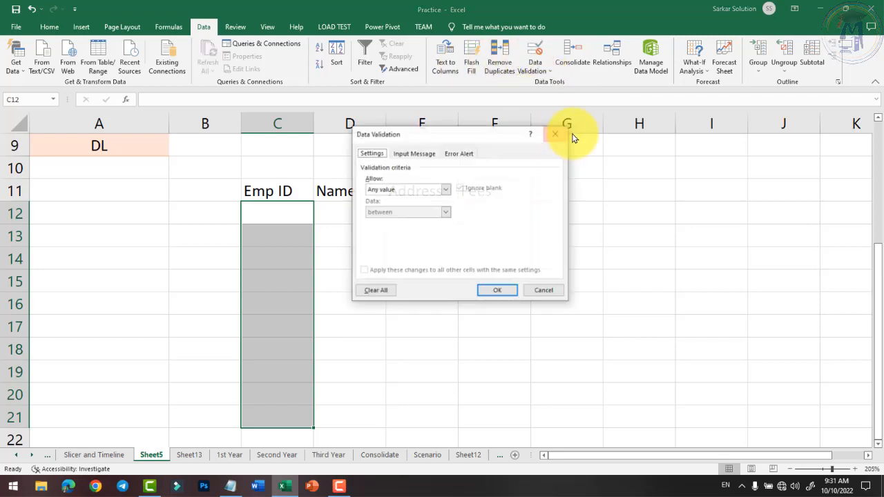
{"action": "left_click", "coordinate": [415, 189]}
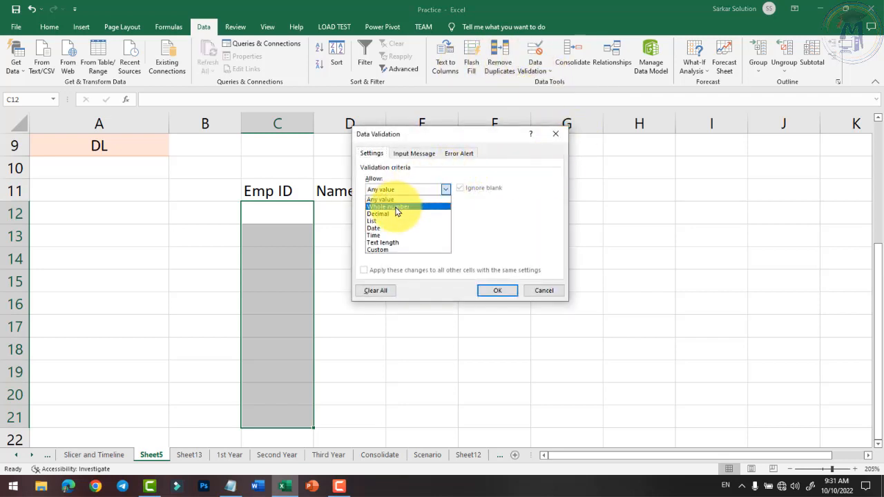
{"action": "left_click", "coordinate": [397, 206]}
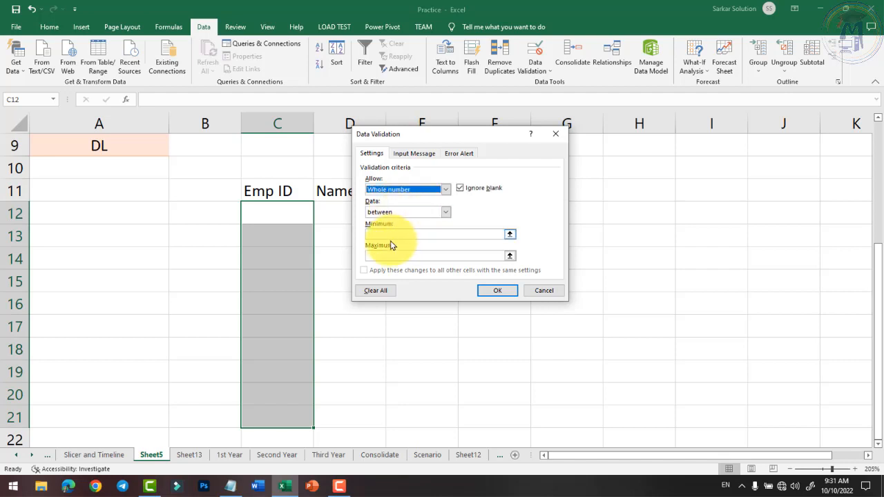
Limit the Emp ID rule to values between 1101 and 1150, turn off Ignore blank and apply it.
{"action": "left_click", "coordinate": [397, 212]}
{"action": "left_click", "coordinate": [396, 212]}
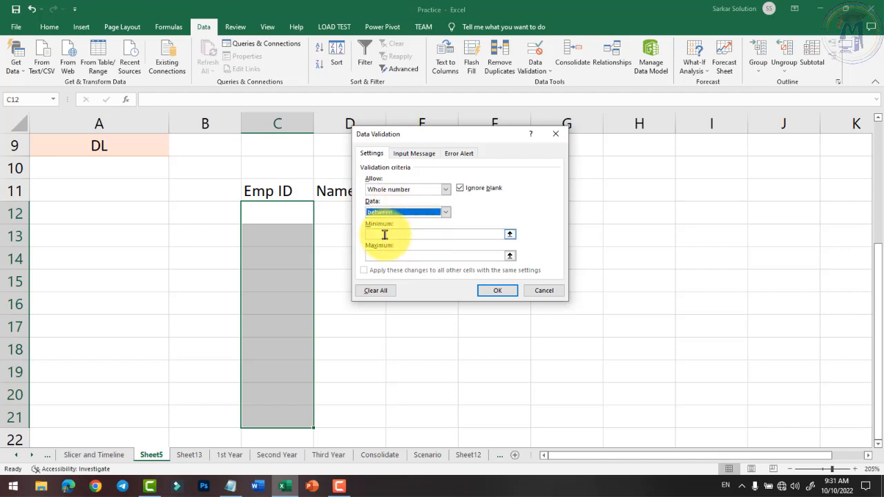
{"action": "key", "text": "Tab"}
{"action": "type", "text": "1101"}
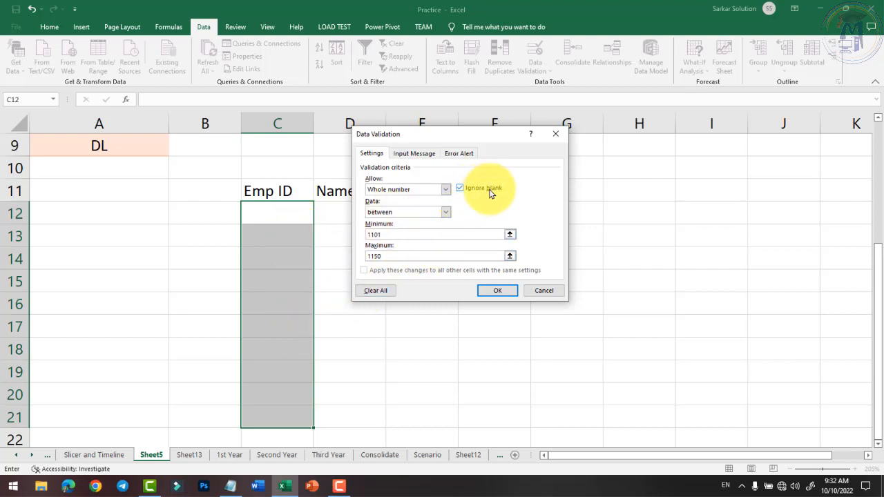
{"action": "left_click", "coordinate": [460, 188]}
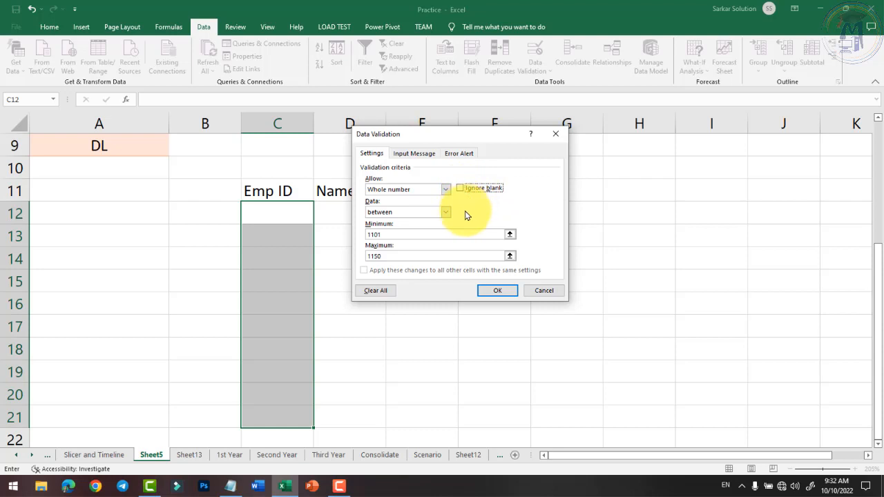
{"action": "left_click", "coordinate": [495, 290]}
Test the Emp ID rule by trying 1100 in C12, discard that entry and enter 1101 instead.
{"action": "left_click", "coordinate": [297, 215]}
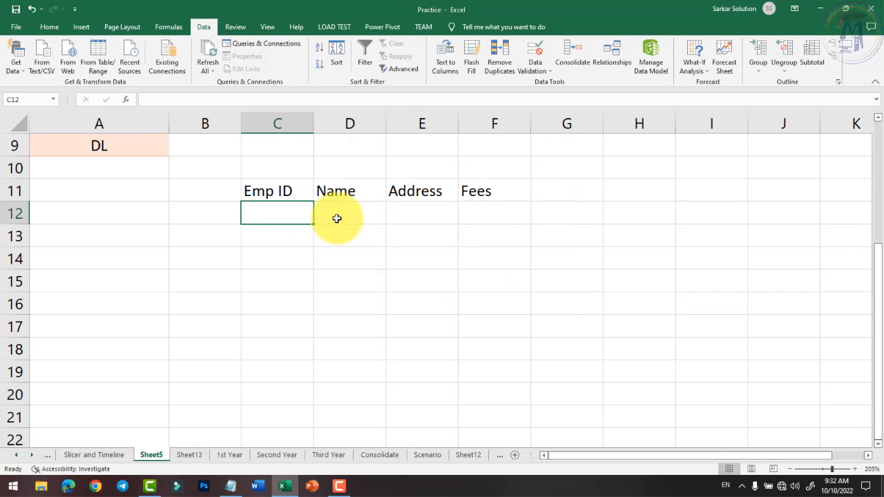
{"action": "type", "text": "1100"}
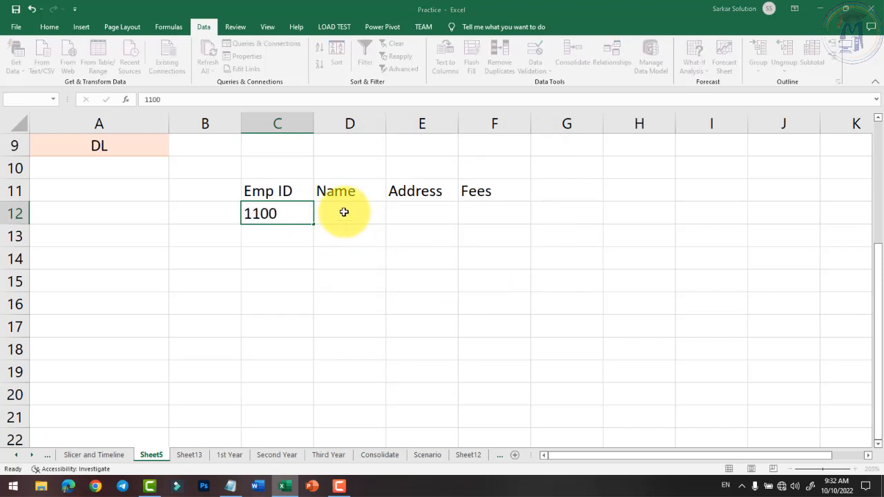
{"action": "key", "text": "Return"}
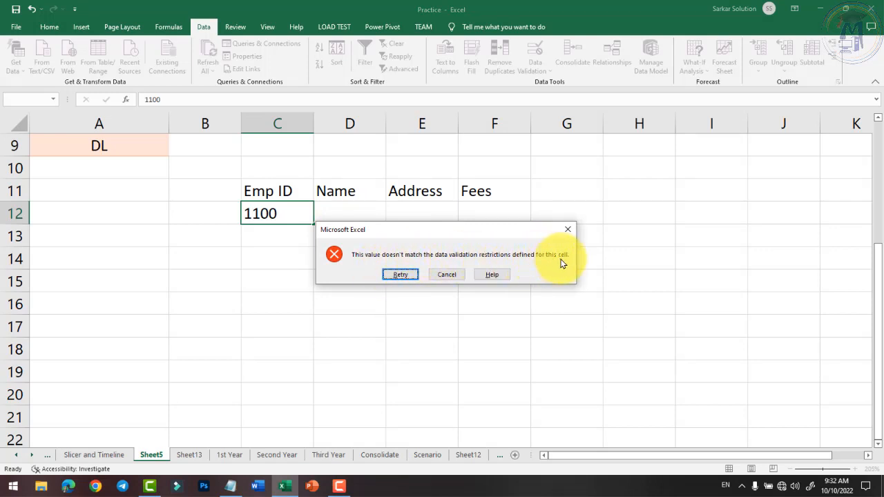
{"action": "left_click", "coordinate": [447, 274]}
{"action": "type", "text": "1101"}
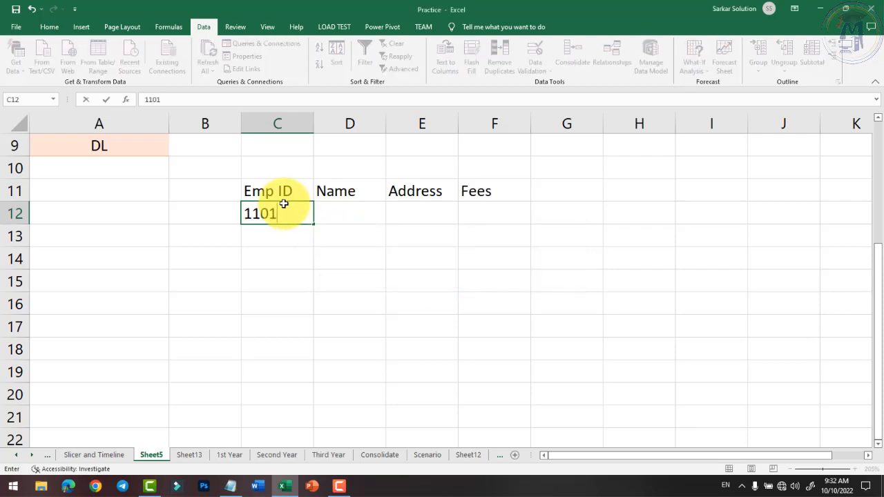
{"action": "key", "text": "Return"}
Try to enter 1151 in C13 to test the upper limit of the Emp ID rule, discarding the entry.
{"action": "type", "text": "115"}
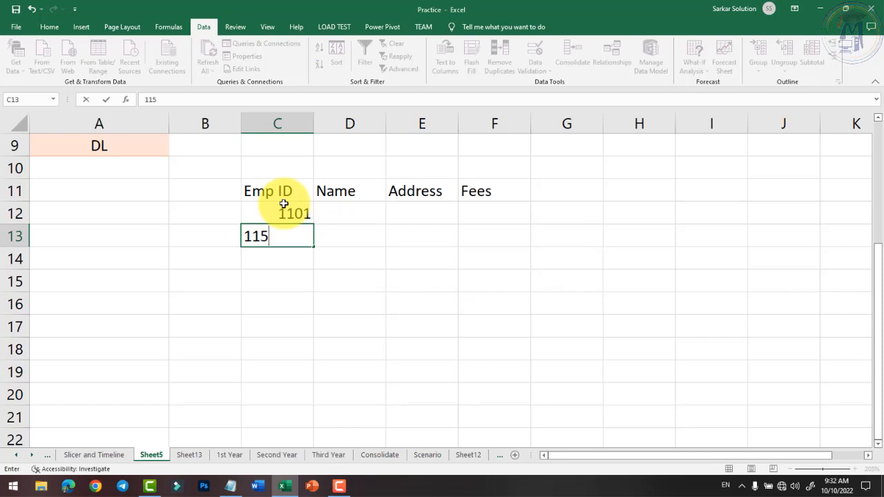
{"action": "type", "text": "1"}
{"action": "key", "text": "Return"}
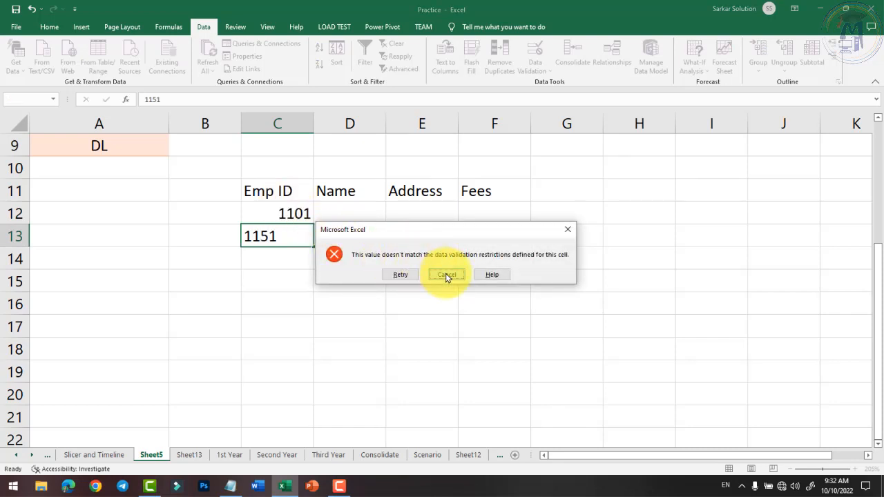
{"action": "left_click", "coordinate": [447, 275]}
{"action": "left_click_drag", "start_coordinate": [290, 217], "coordinate": [282, 417]}
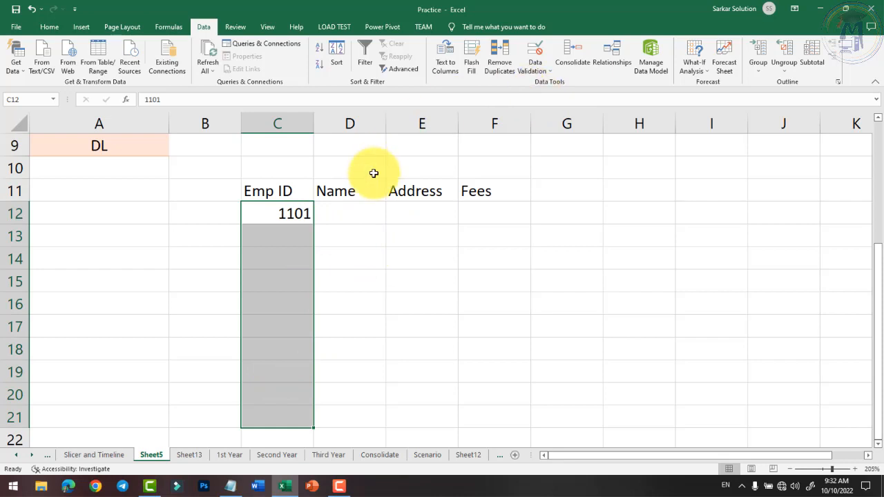
{"action": "left_click_drag", "start_coordinate": [357, 214], "coordinate": [367, 421]}
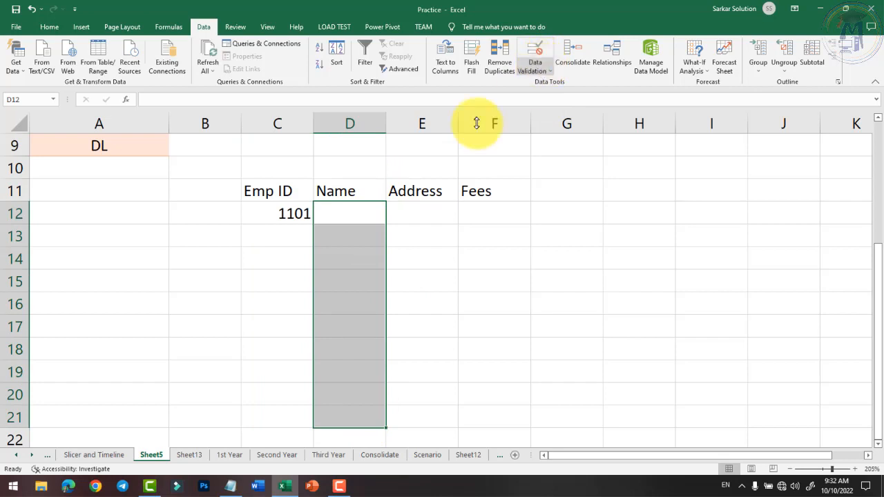
{"action": "key", "text": "Down"}
Try to enter 0 in C13 as another test of the Emp ID rule, discarding the entry.
{"action": "left_click", "coordinate": [275, 237]}
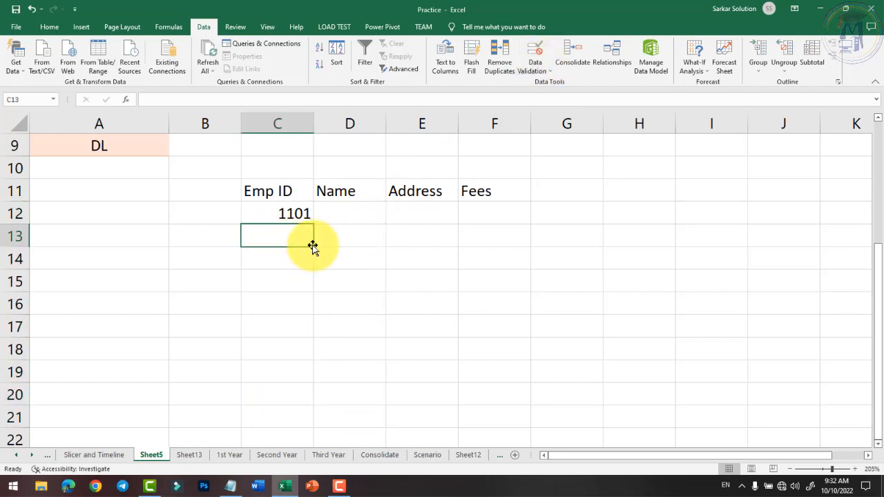
{"action": "key", "text": "Down"}
{"action": "key", "text": "Up"}
{"action": "type", "text": "0"}
{"action": "key", "text": "Return"}
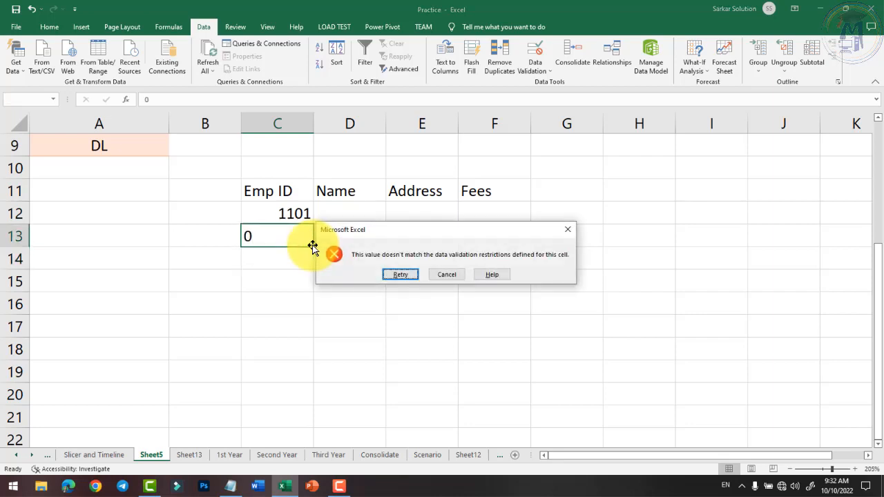
{"action": "left_click", "coordinate": [446, 274]}
Enter the Emp IDs 1102, 1103 and 1104 in cells C13 to C15.
{"action": "type", "text": "1102"}
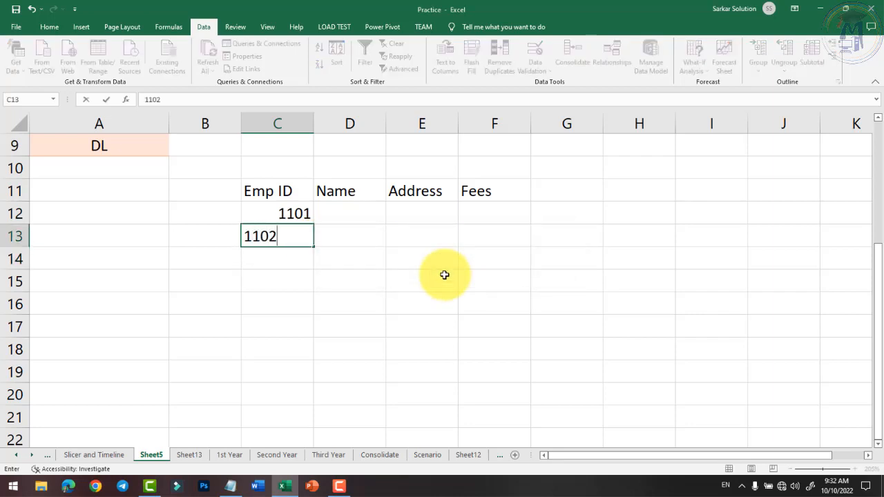
{"action": "key", "text": "Return"}
{"action": "type", "text": "1"}
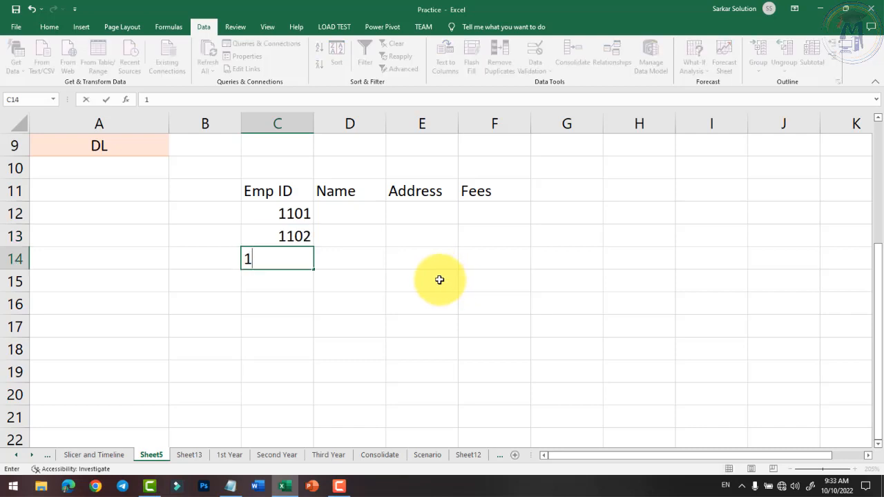
{"action": "type", "text": "103"}
{"action": "key", "text": "Return"}
{"action": "type", "text": "110"}
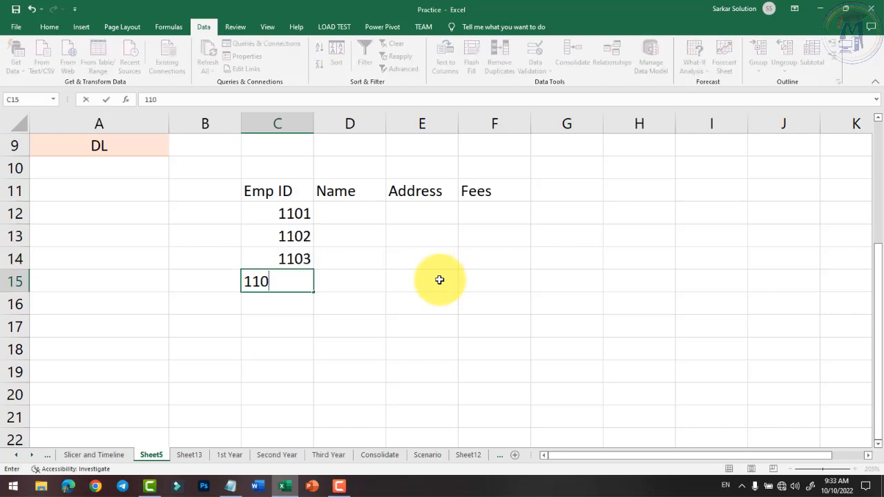
{"action": "type", "text": "4"}
{"action": "key", "text": "Return"}
Apply a data validation rule to the Name cells D12:D21 that allows a text length between 2 and 10.
{"action": "left_click", "coordinate": [369, 217]}
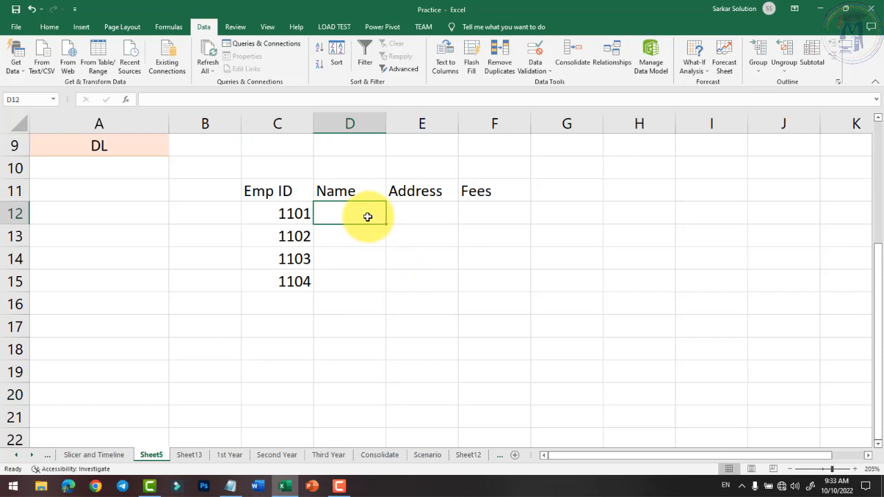
{"action": "left_click", "coordinate": [543, 71]}
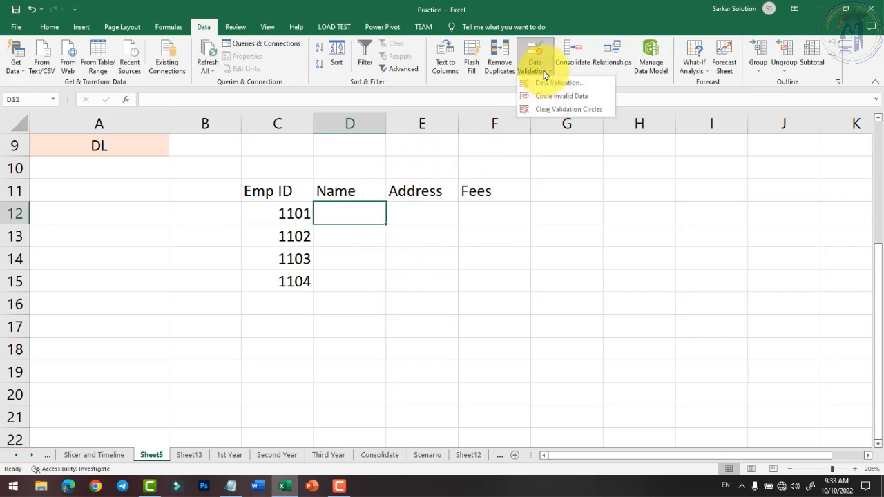
{"action": "left_click", "coordinate": [373, 219]}
{"action": "left_click_drag", "start_coordinate": [354, 221], "coordinate": [356, 409]}
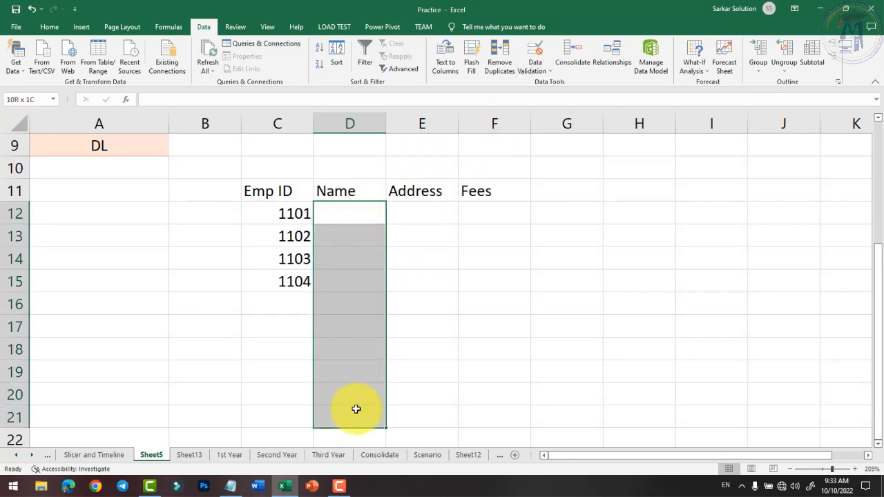
{"action": "left_click", "coordinate": [538, 71]}
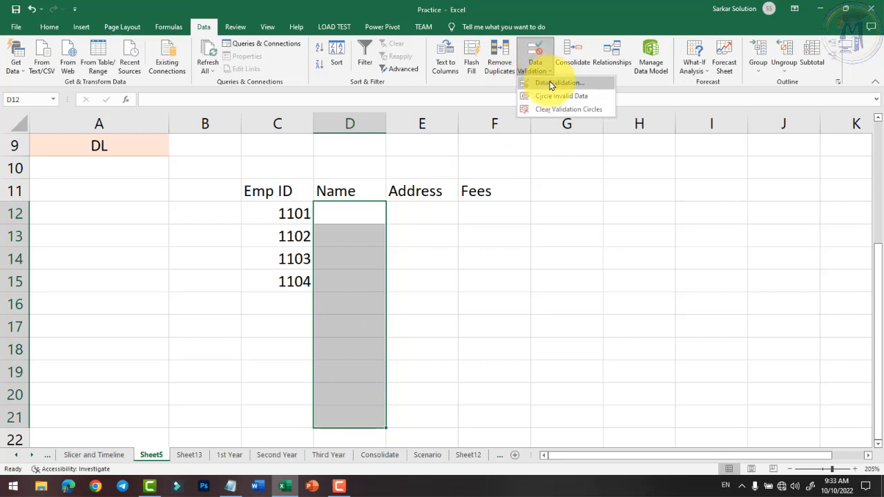
{"action": "left_click", "coordinate": [552, 83]}
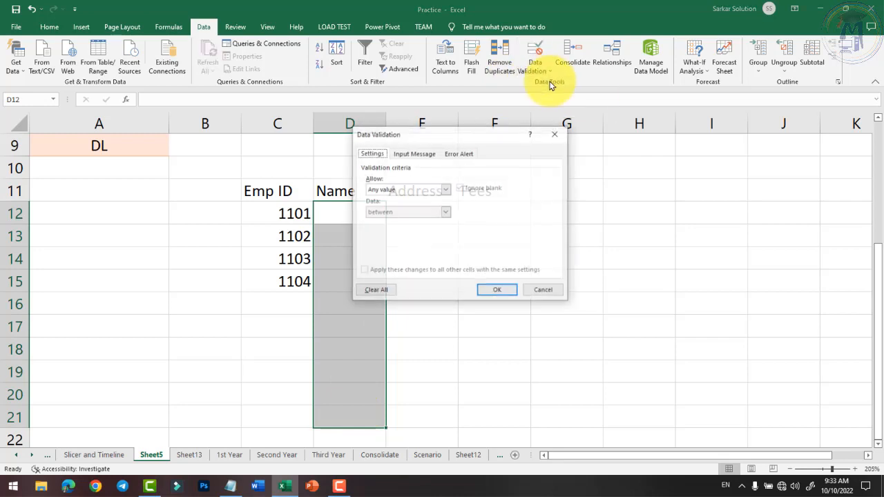
{"action": "left_click", "coordinate": [442, 190]}
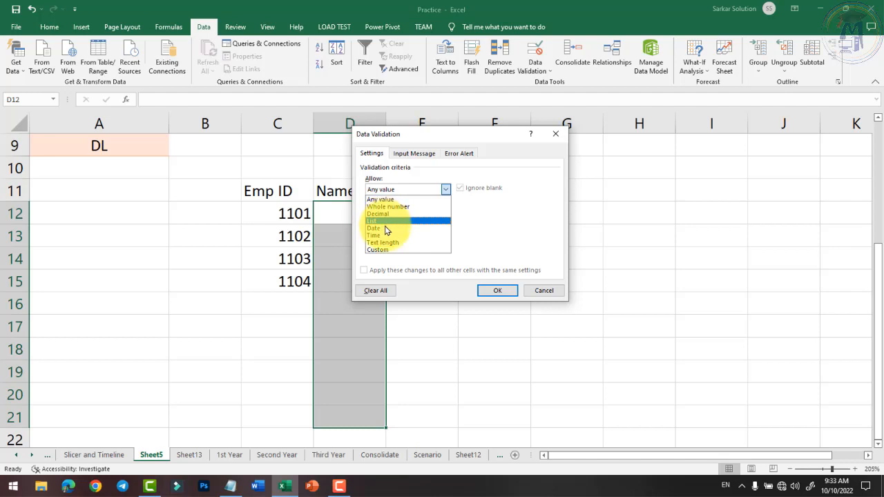
{"action": "left_click", "coordinate": [377, 247]}
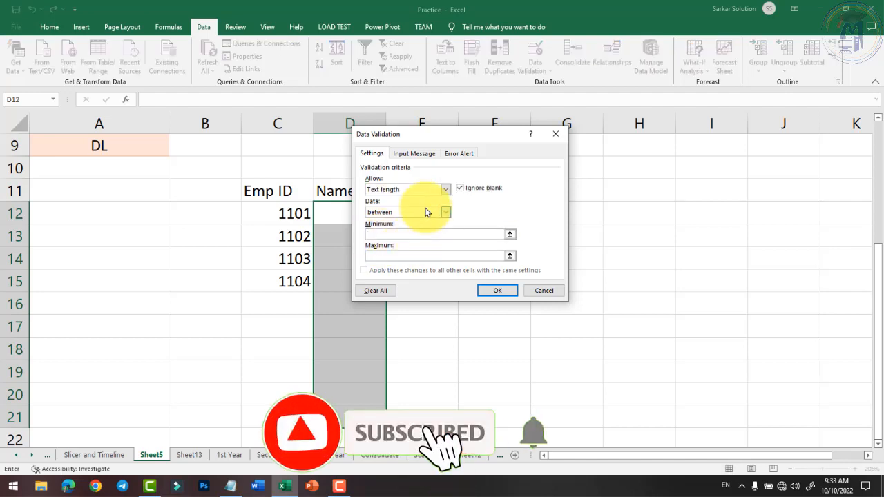
{"action": "type", "text": "2"}
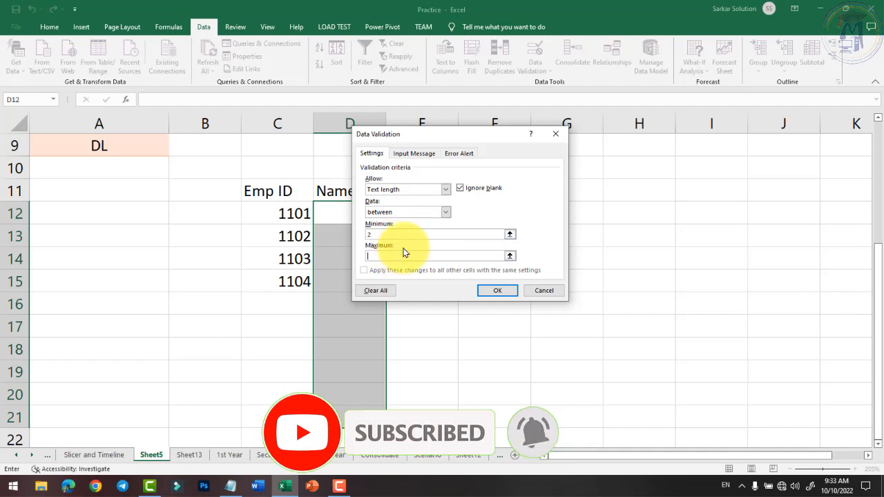
{"action": "left_click", "coordinate": [404, 254]}
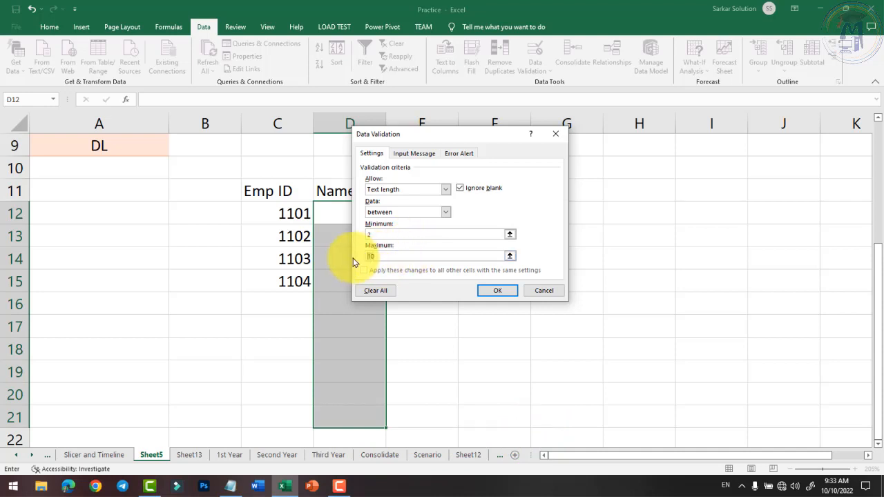
{"action": "left_click_drag", "start_coordinate": [365, 255], "coordinate": [376, 256]}
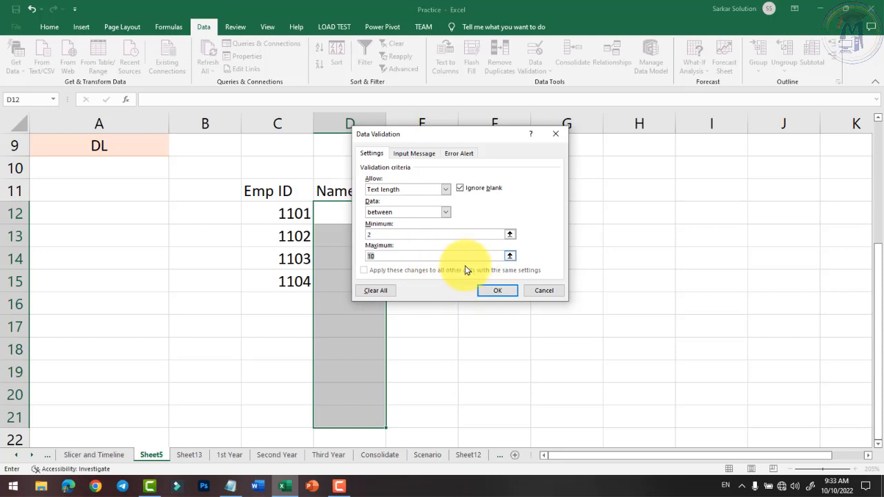
{"action": "left_click", "coordinate": [492, 292]}
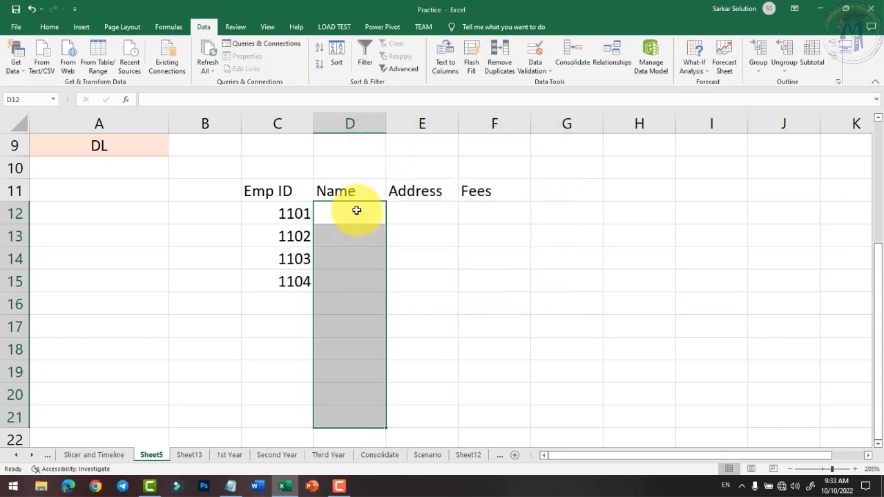
Try to enter the single letter A in D12 to test the Name length rule, discarding the entry.
{"action": "left_click", "coordinate": [359, 210]}
{"action": "type", "text": "A"}
{"action": "key", "text": "Return"}
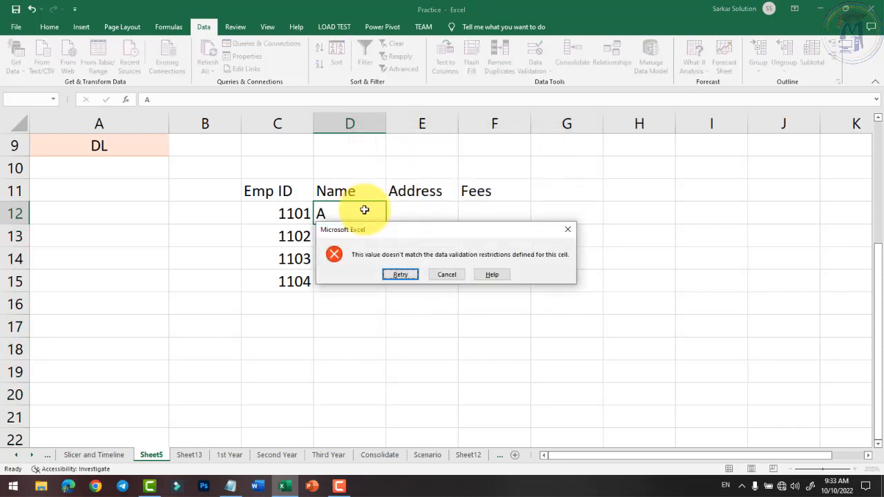
{"action": "left_click", "coordinate": [435, 274]}
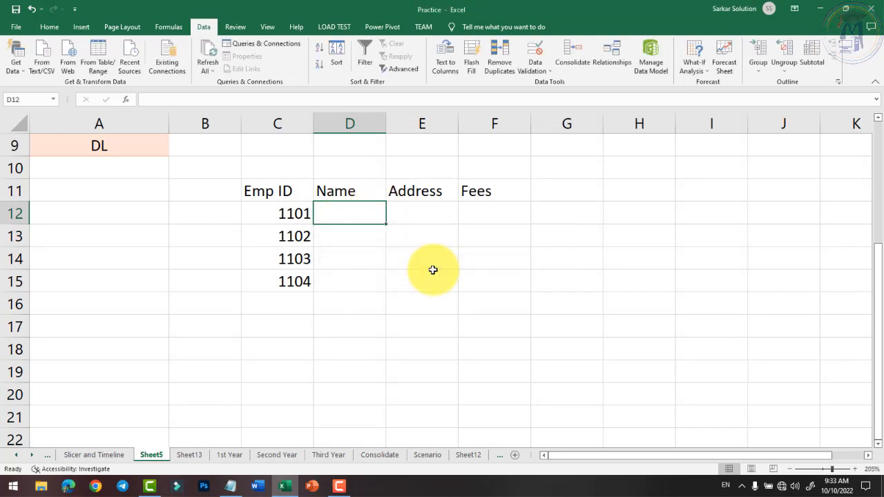
Enter a two-letter name in D12 and a four-letter name in D13 of the Name column.
{"action": "type", "text": "OM"}
{"action": "key", "text": "Return"}
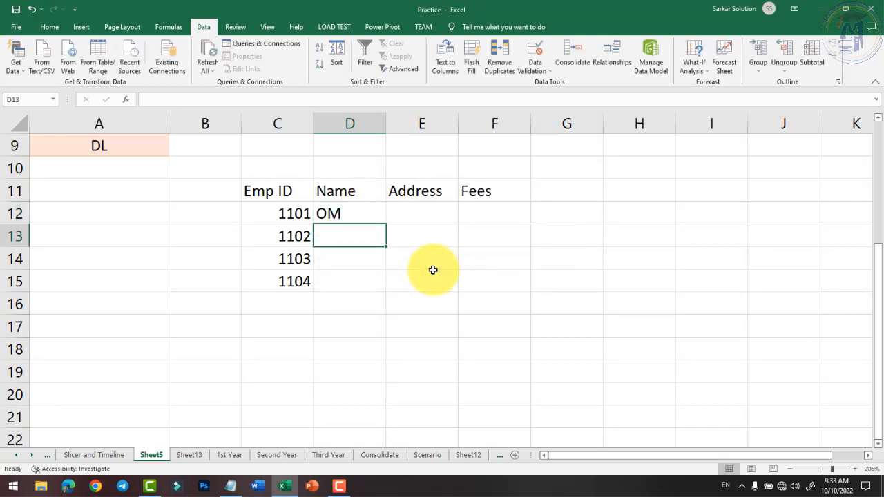
{"action": "type", "text": "Ajay"}
{"action": "key", "text": "Return"}
Try to enter a full name longer than 10 characters in D14 to test the Name length rule, discarding the entry.
{"action": "type", "text": "A"}
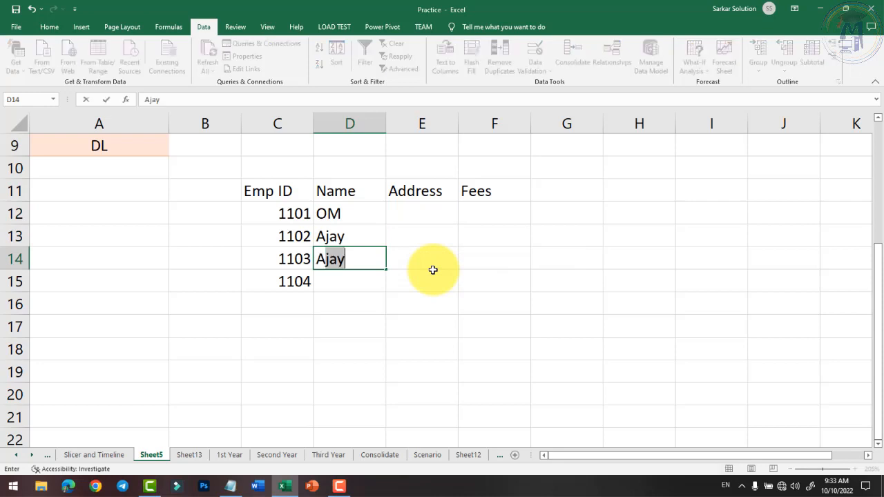
{"action": "type", "text": "ku"}
{"action": "key", "text": "BackSpace"}
{"action": "key", "text": "BackSpace"}
{"action": "type", "text": "jay"}
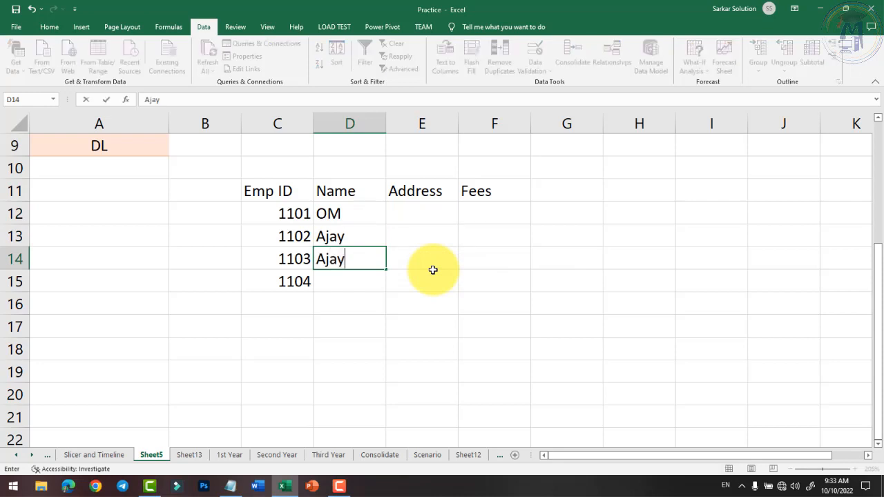
{"action": "type", "text": " Kuma"}
{"action": "key", "text": "BackSpace"}
{"action": "type", "text": "Kumar S"}
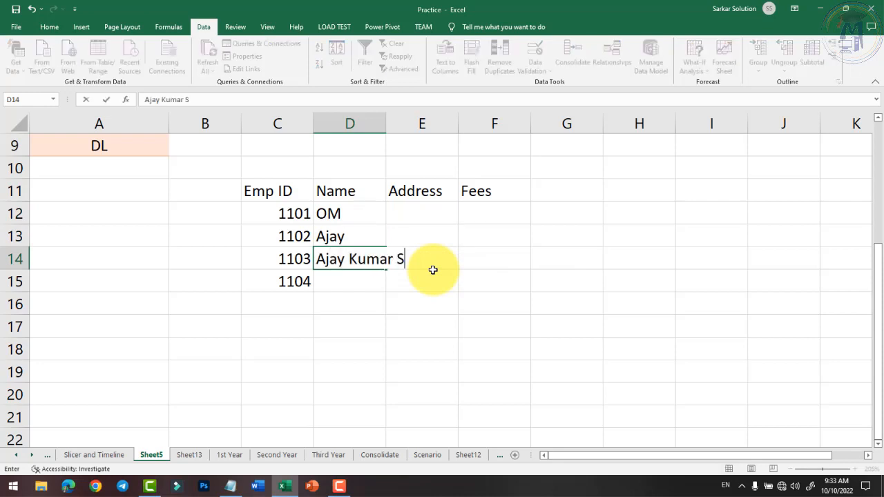
{"action": "type", "text": "harma"}
{"action": "key", "text": "Return"}
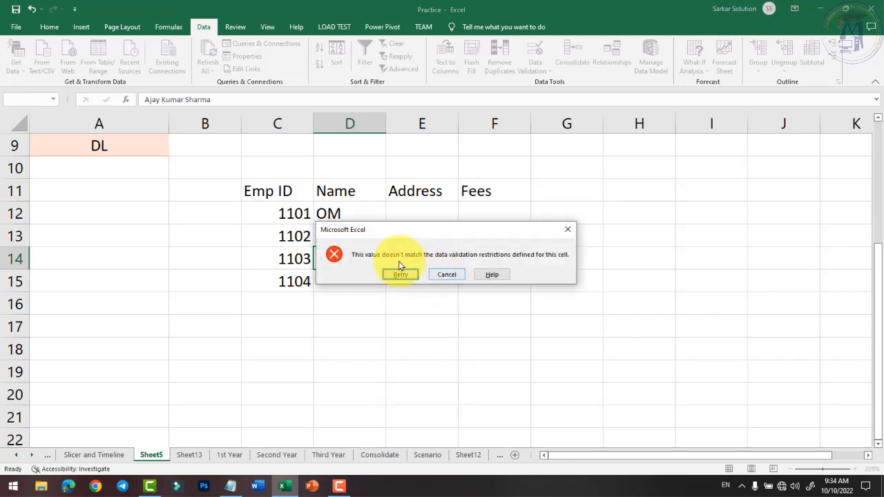
{"action": "left_click", "coordinate": [456, 274]}
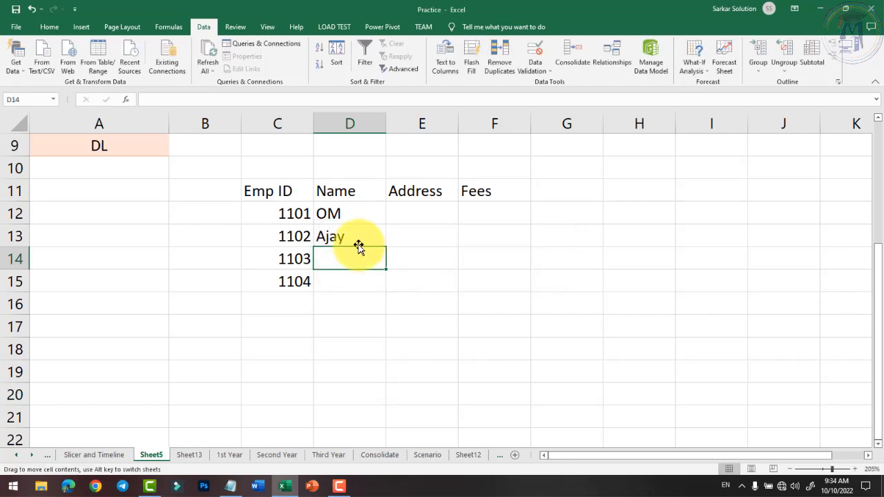
{"action": "left_click", "coordinate": [361, 238]}
Open the data validation settings for the Fees cells F12:F20.
{"action": "left_click_drag", "start_coordinate": [424, 214], "coordinate": [450, 405]}
{"action": "left_click_drag", "start_coordinate": [491, 217], "coordinate": [487, 394]}
{"action": "left_click", "coordinate": [534, 71]}
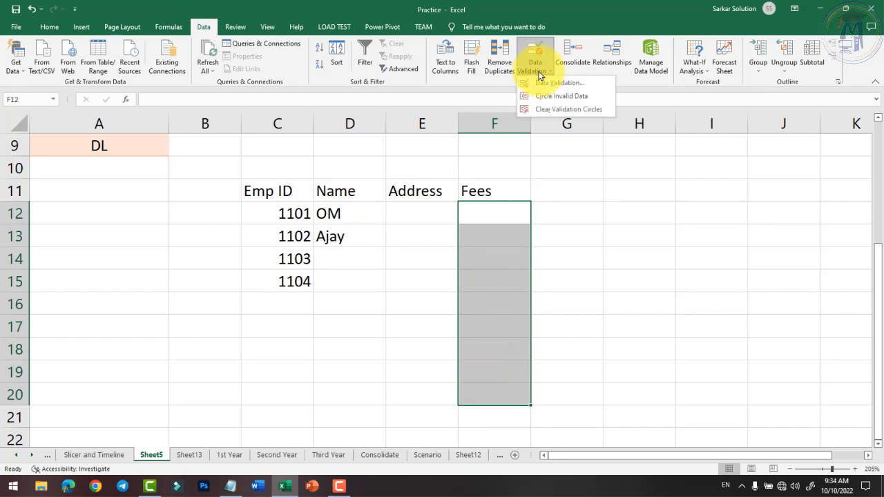
{"action": "left_click", "coordinate": [547, 84]}
Examine the fields offered by the Date, Time and Custom validation criteria.
{"action": "left_click", "coordinate": [433, 189]}
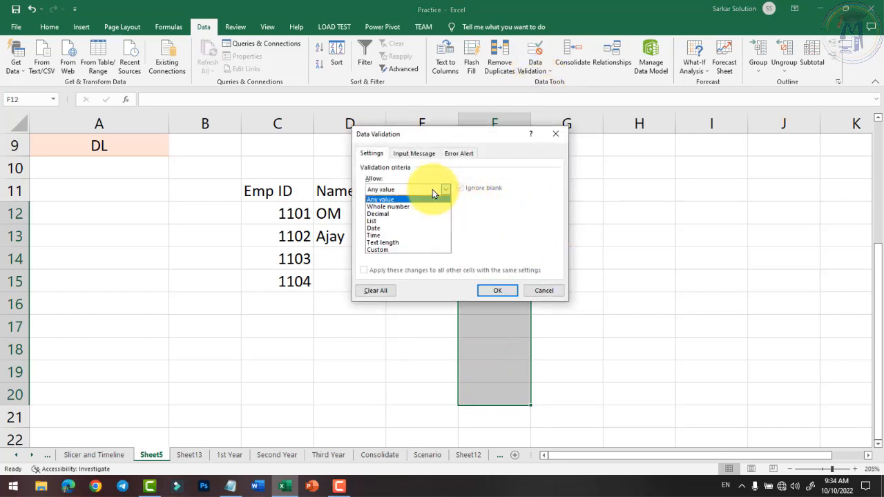
{"action": "left_click", "coordinate": [373, 228]}
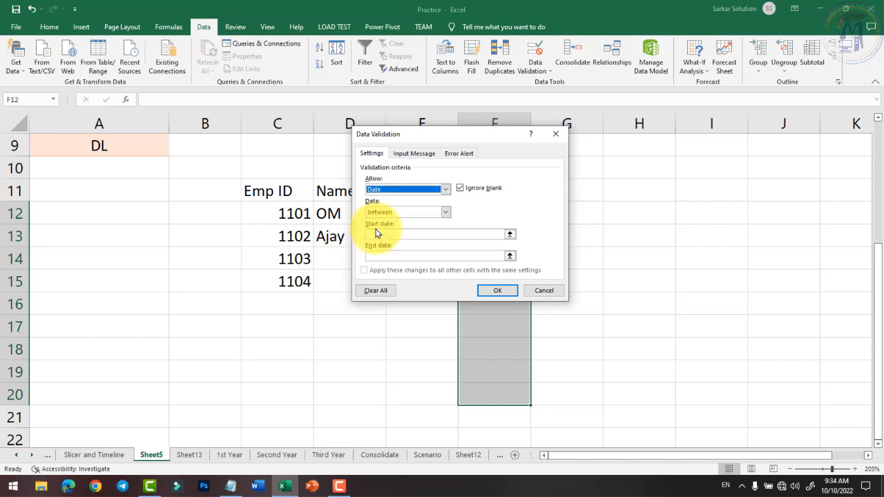
{"action": "left_click", "coordinate": [435, 234]}
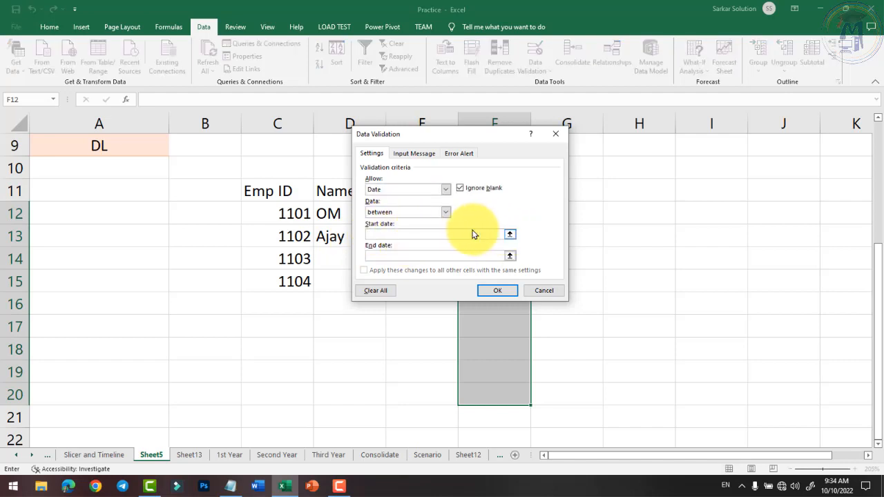
{"action": "left_click", "coordinate": [406, 257]}
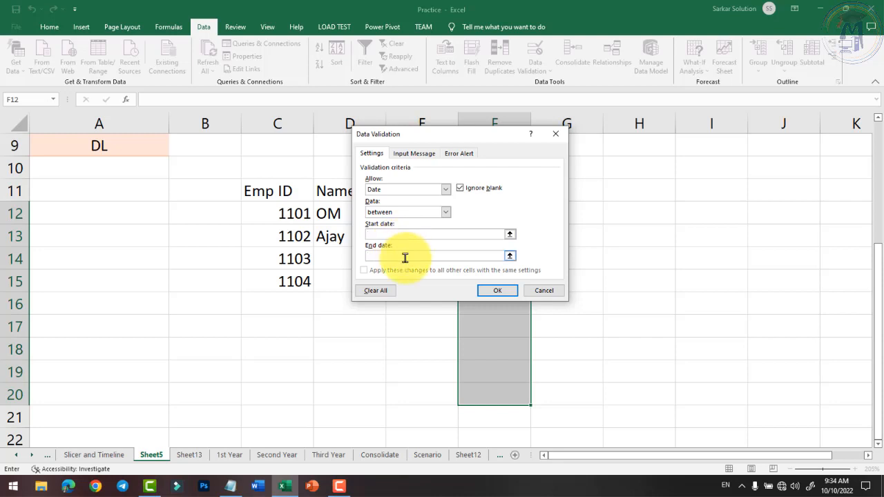
{"action": "left_click", "coordinate": [421, 190]}
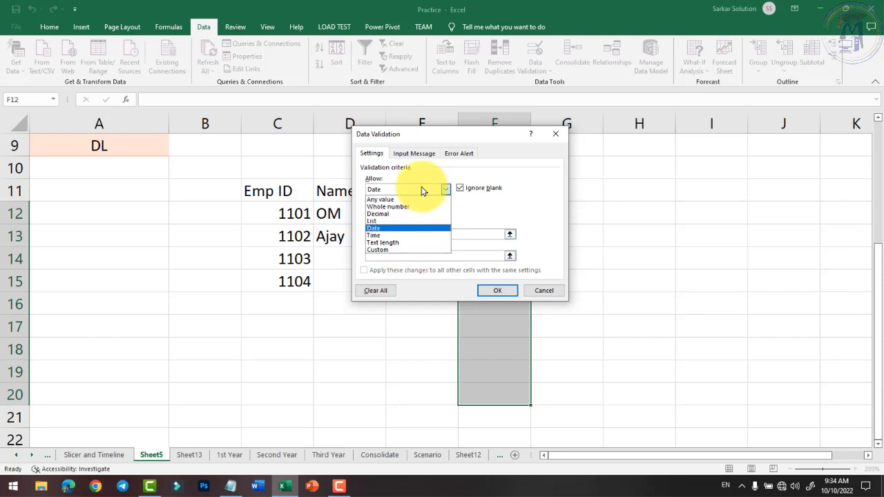
{"action": "left_click", "coordinate": [377, 236]}
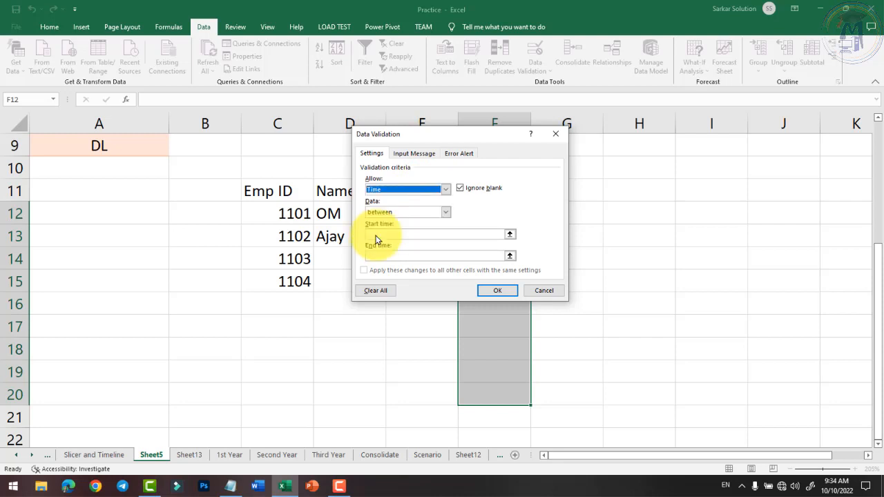
{"action": "left_click", "coordinate": [425, 189]}
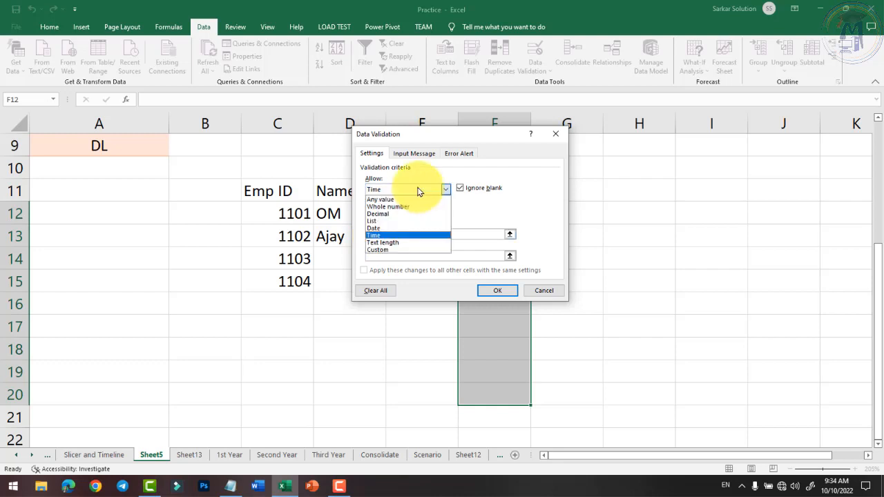
{"action": "left_click", "coordinate": [382, 251]}
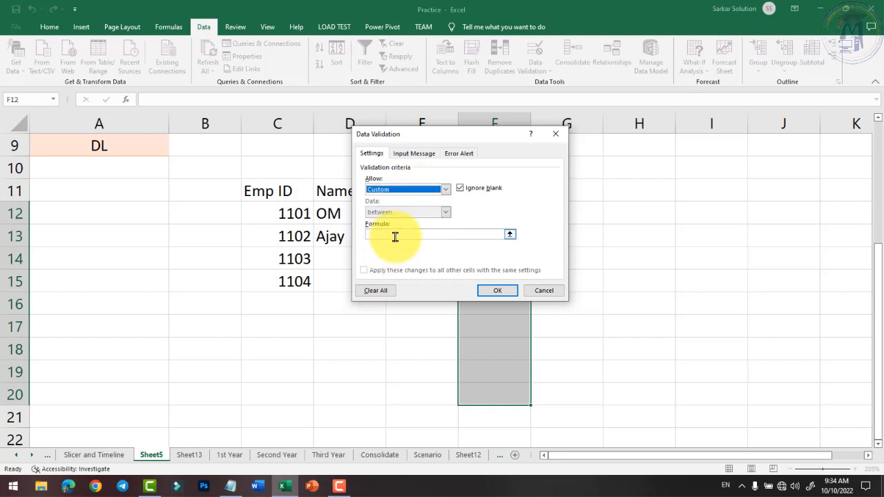
{"action": "left_click", "coordinate": [395, 237]}
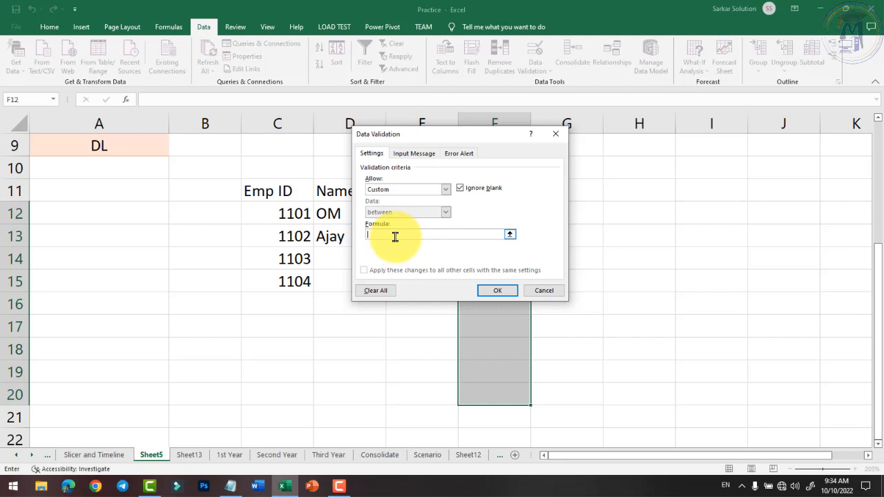
Apply a whole-number validation rule to the Fees cells that allows values between 10000 and 20000.
{"action": "left_click", "coordinate": [445, 190]}
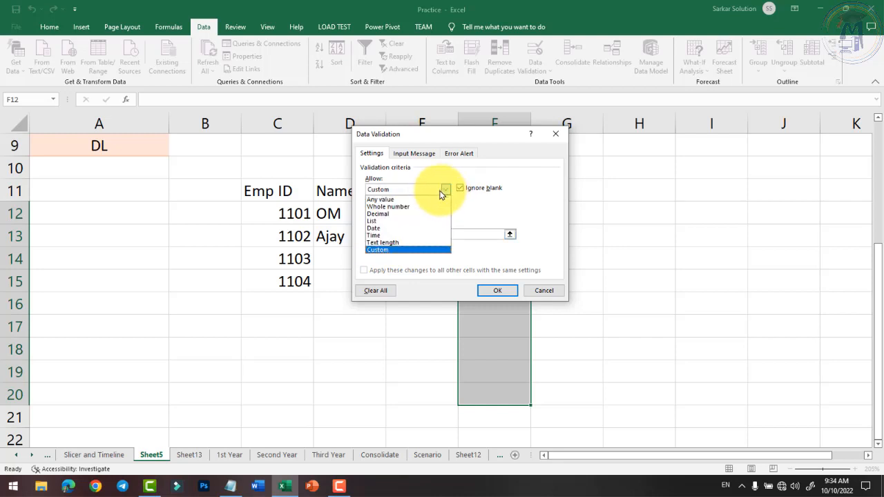
{"action": "left_click", "coordinate": [387, 206]}
{"action": "left_click", "coordinate": [386, 234]}
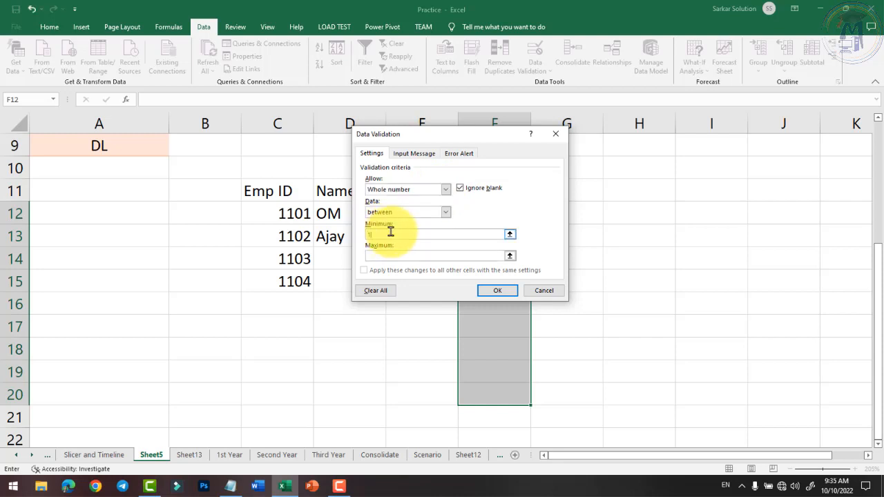
{"action": "left_click", "coordinate": [406, 253]}
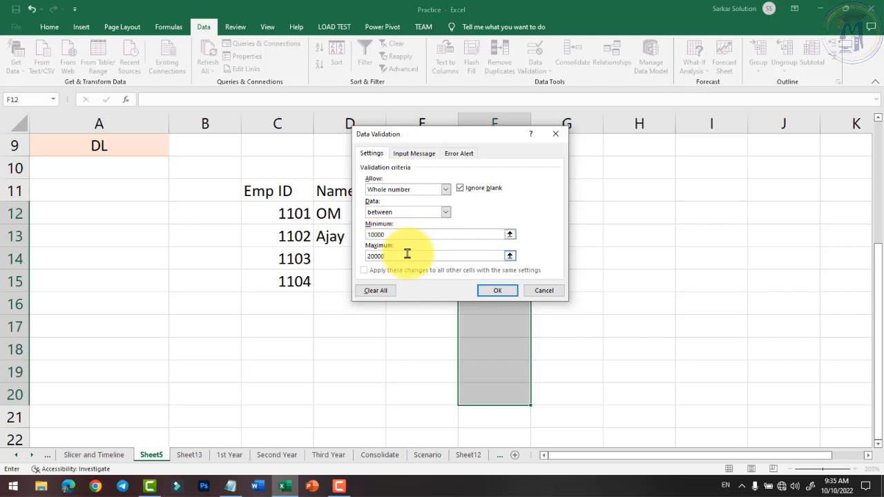
{"action": "left_click", "coordinate": [496, 290]}
Try to enter 9500 and 21000 in F12 to test both limits of the Fees rule, discarding each entry.
{"action": "left_click", "coordinate": [491, 214]}
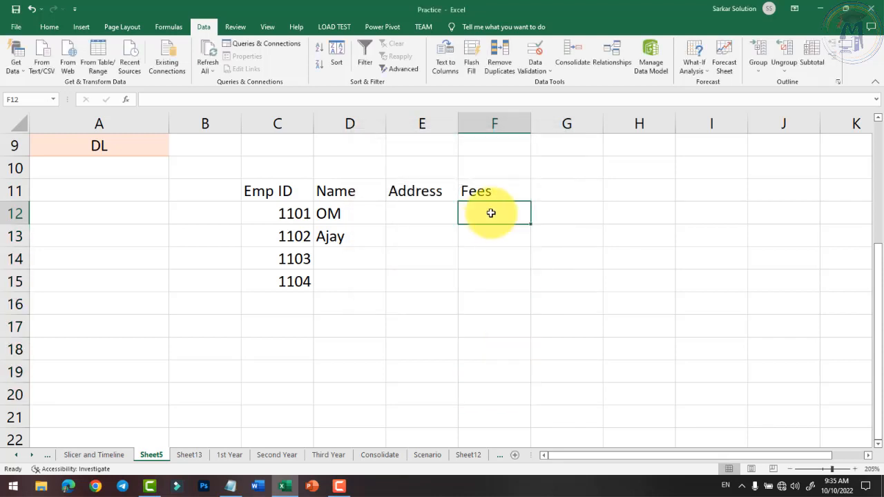
{"action": "type", "text": "9500"}
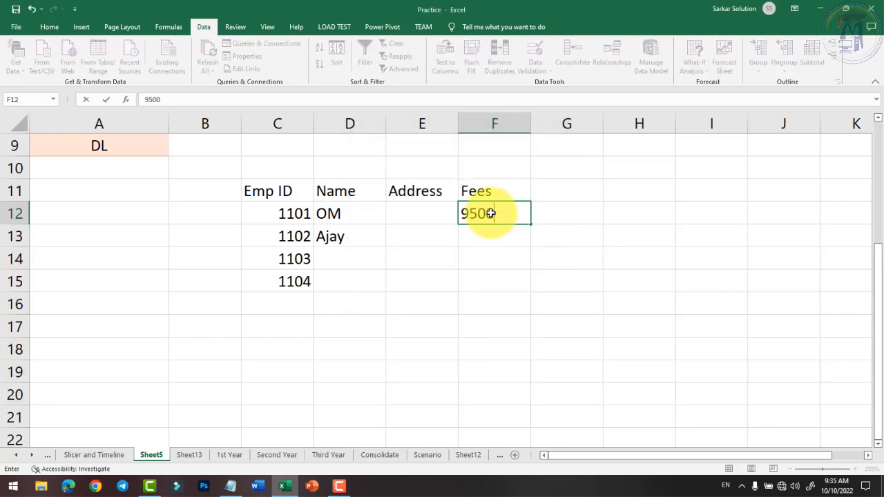
{"action": "key", "text": "Return"}
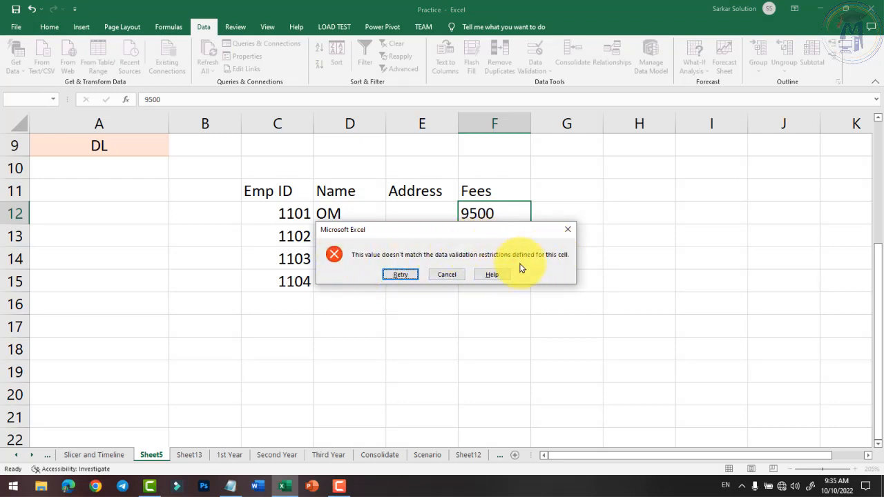
{"action": "left_click", "coordinate": [447, 275]}
{"action": "type", "text": "21000"}
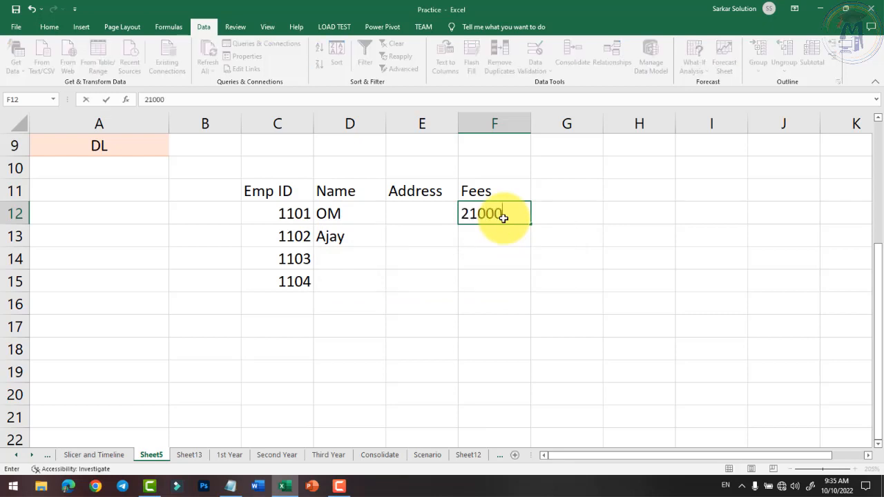
{"action": "key", "text": "Return"}
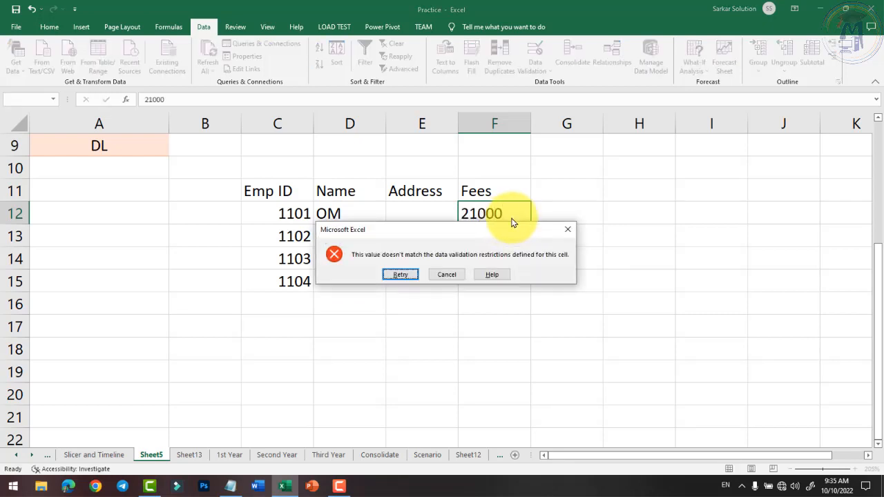
{"action": "left_click", "coordinate": [448, 275]}
Enter the fees 20000, 10000 and 15000 in cells F12 to F14.
{"action": "type", "text": "2000"}
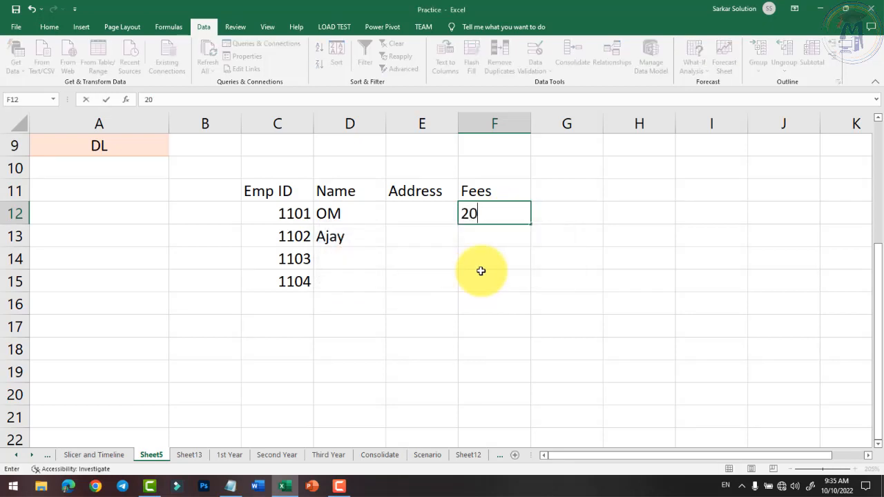
{"action": "key", "text": "Return"}
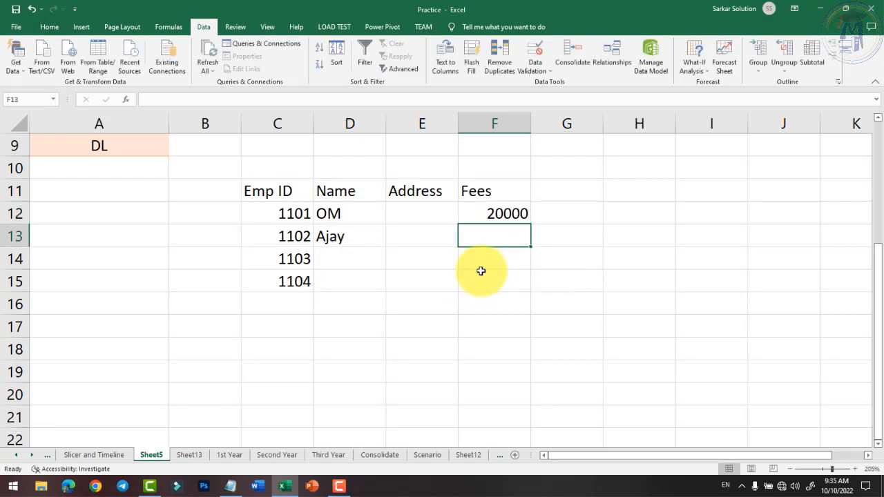
{"action": "type", "text": "10000"}
{"action": "key", "text": "Return"}
{"action": "type", "text": "150000"}
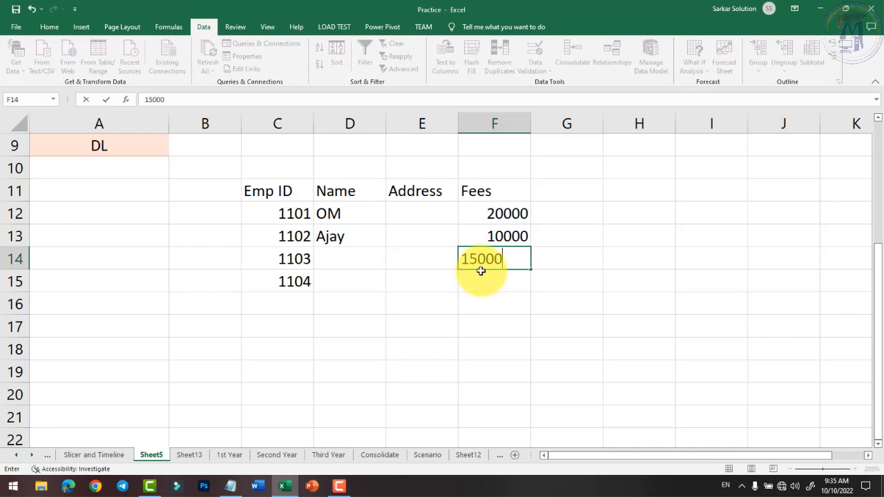
{"action": "key", "text": "Return"}
Try to enter 150000 in F15 as another test of the Fees rule, discarding the entry.
{"action": "type", "text": "150000"}
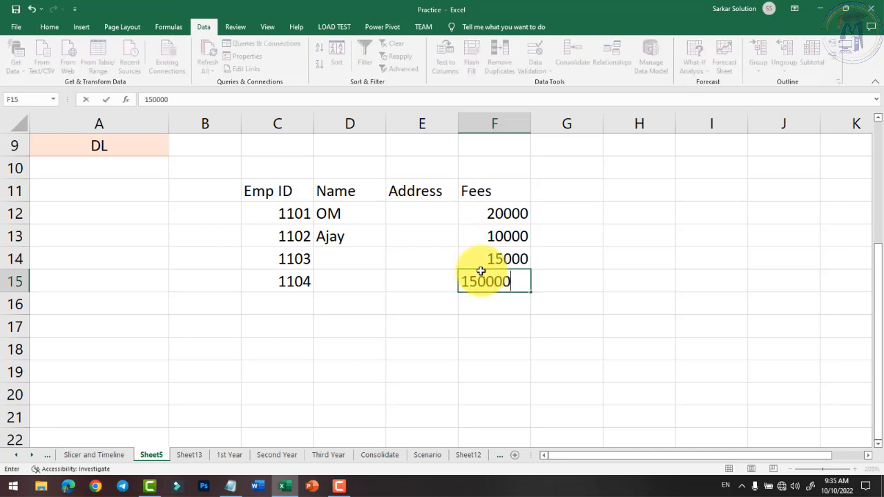
{"action": "key", "text": "Return"}
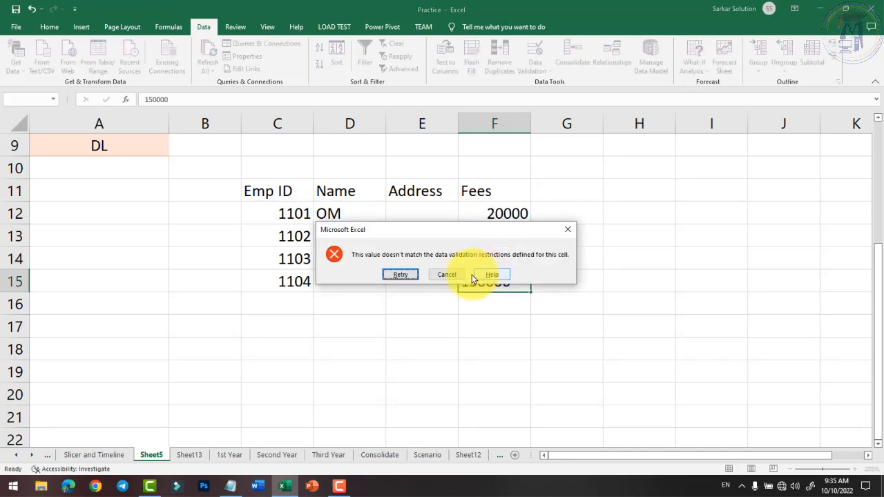
{"action": "left_click", "coordinate": [446, 273]}
Circle the invalid data in the employee table.
{"action": "left_click_drag", "start_coordinate": [272, 194], "coordinate": [497, 283]}
{"action": "left_click", "coordinate": [432, 308]}
{"action": "left_click_drag", "start_coordinate": [276, 214], "coordinate": [485, 339]}
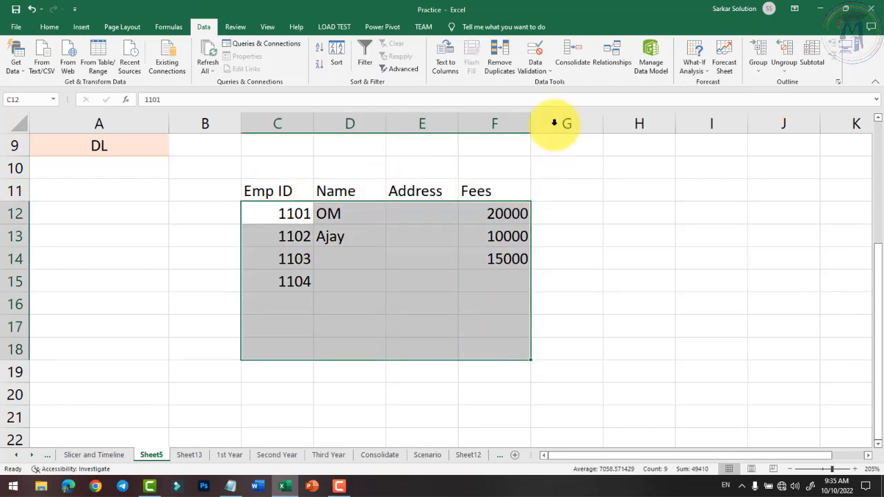
{"action": "left_click", "coordinate": [540, 67]}
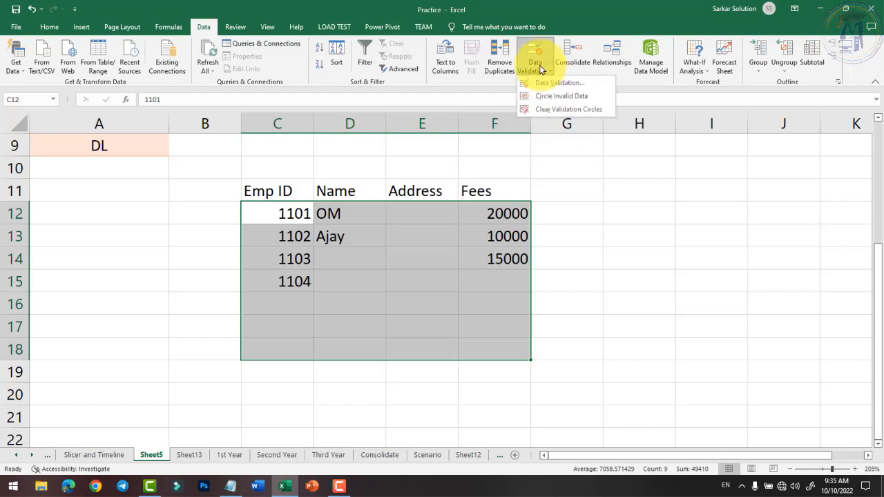
{"action": "left_click", "coordinate": [500, 286]}
{"action": "left_click", "coordinate": [497, 285]}
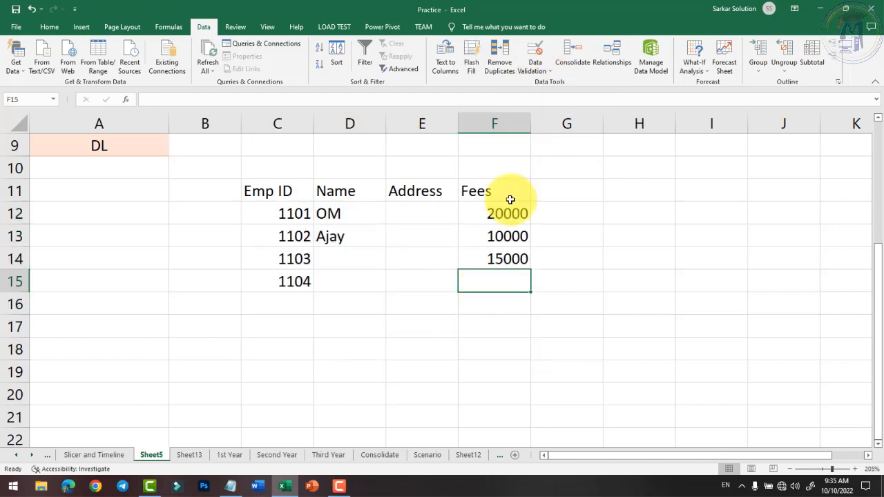
{"action": "left_click", "coordinate": [536, 61]}
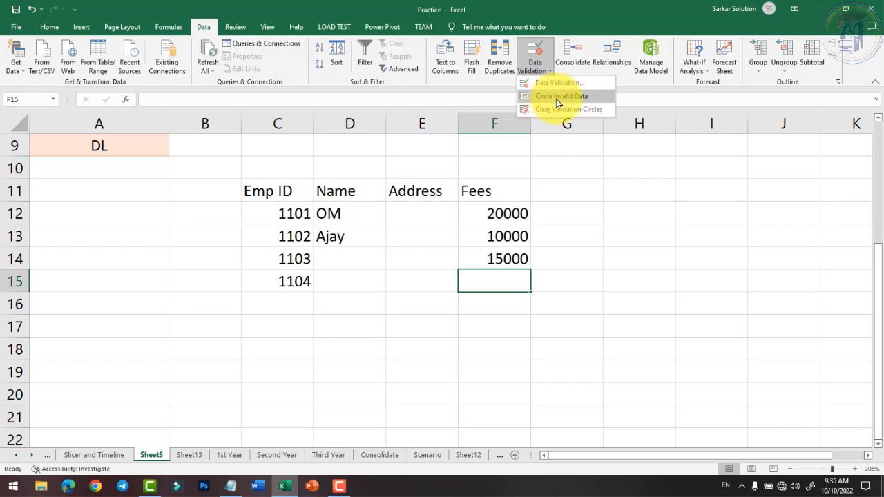
{"action": "left_click", "coordinate": [556, 99]}
Open the Slicer and Timeline sheet and look over its Sales Report table.
{"action": "left_click", "coordinate": [108, 455]}
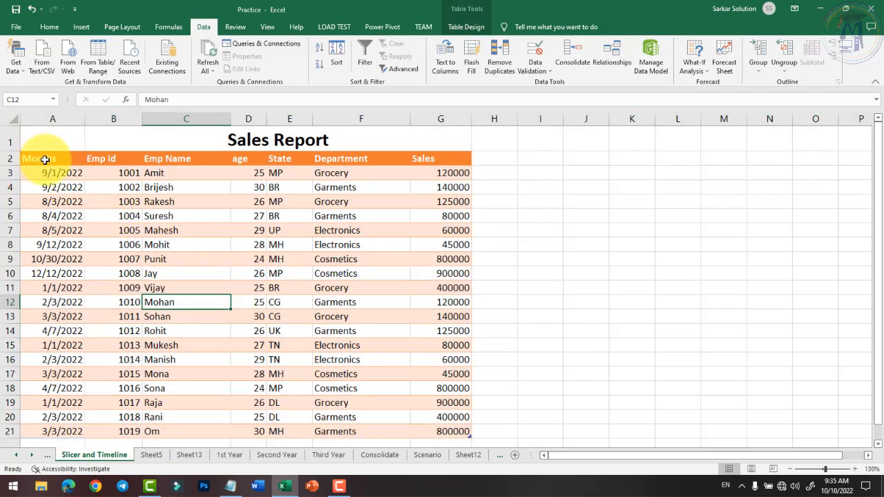
{"action": "left_click_drag", "start_coordinate": [43, 158], "coordinate": [213, 297]}
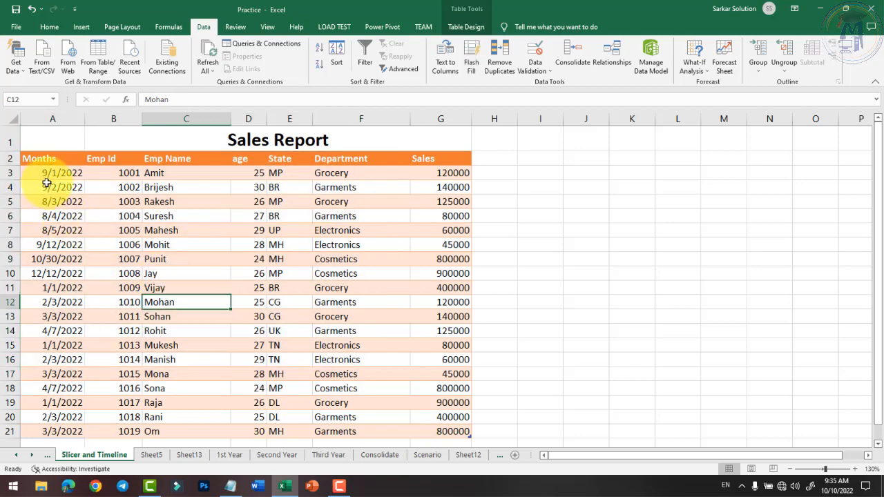
{"action": "left_click_drag", "start_coordinate": [47, 174], "coordinate": [410, 375]}
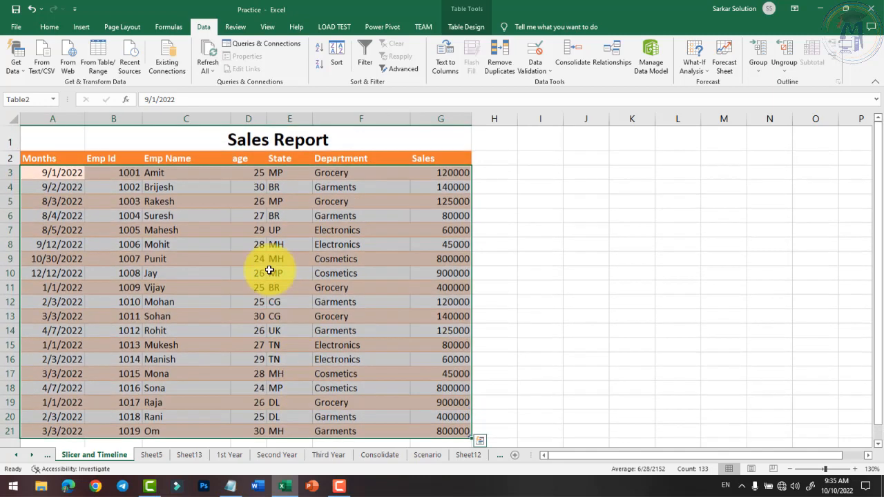
Restrict the age column of the Sales Report, cells D3 to D21, to whole numbers between 25 and 30.
{"action": "left_click_drag", "start_coordinate": [248, 172], "coordinate": [243, 439]}
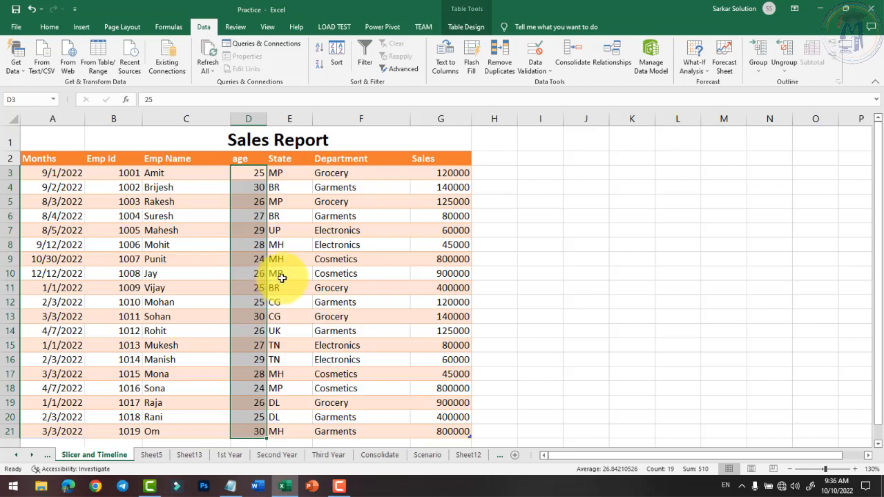
{"action": "left_click", "coordinate": [536, 67]}
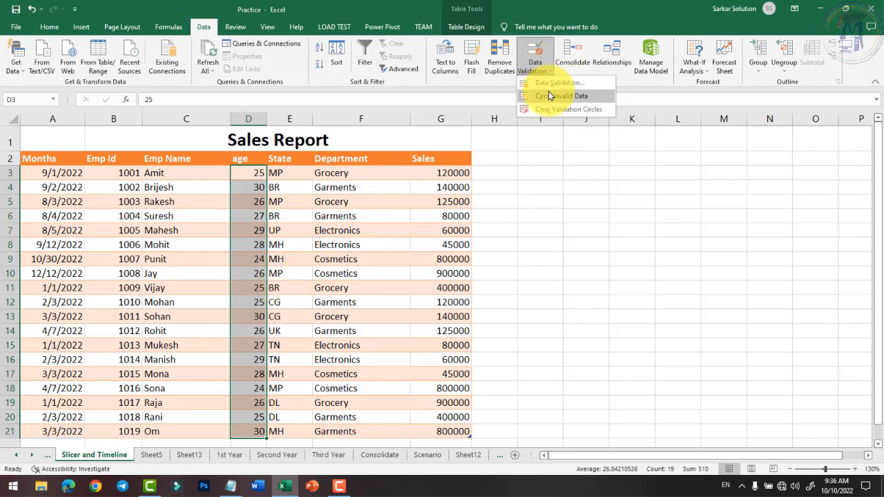
{"action": "left_click", "coordinate": [550, 84]}
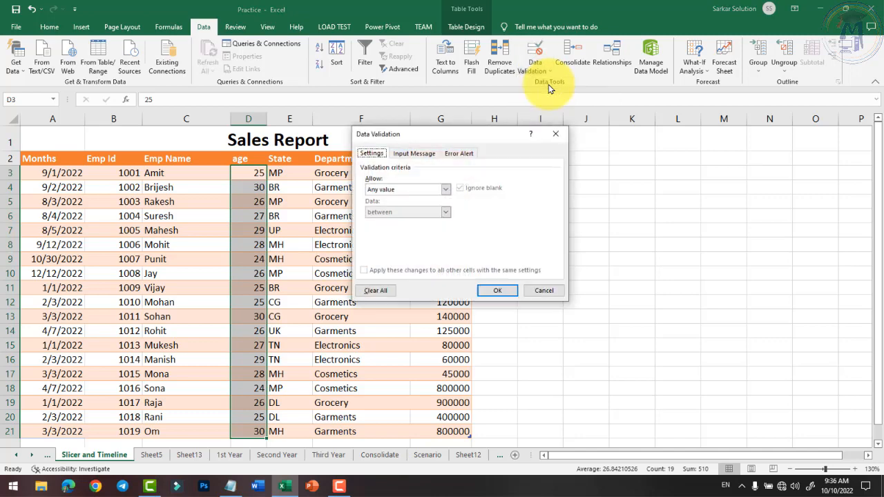
{"action": "left_click", "coordinate": [406, 189]}
{"action": "left_click", "coordinate": [386, 207]}
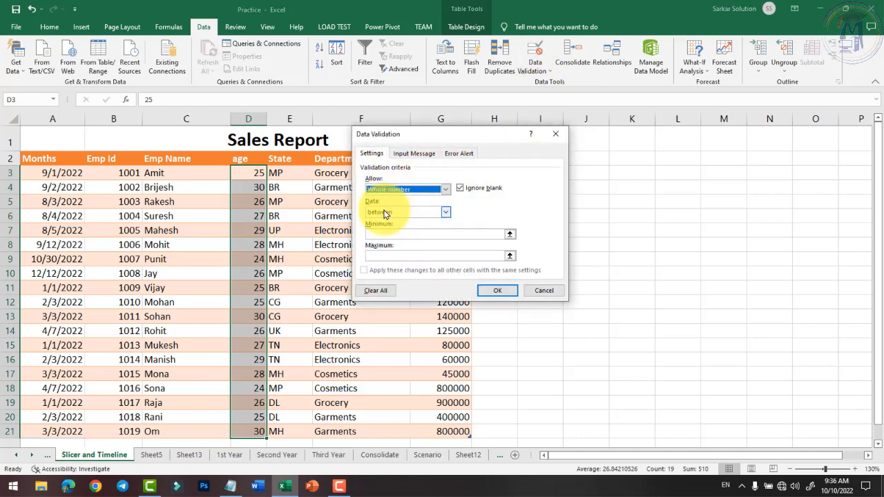
{"action": "left_click", "coordinate": [398, 233]}
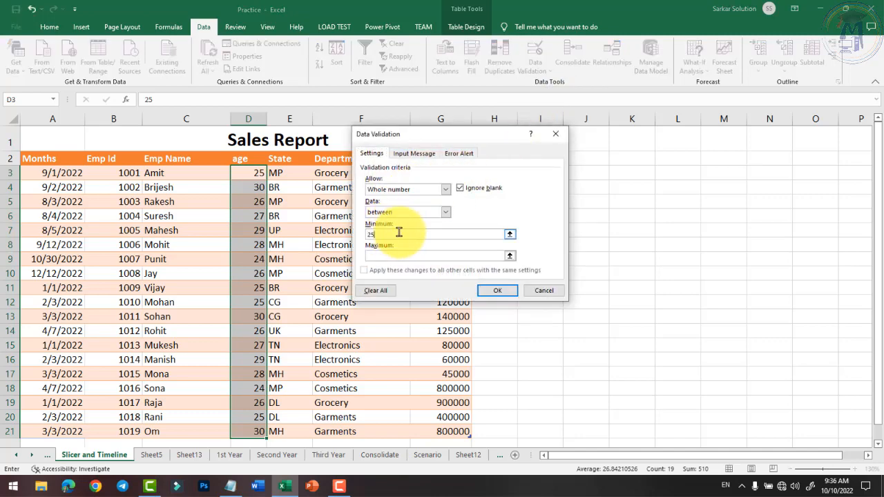
{"action": "left_click", "coordinate": [393, 255]}
{"action": "type", "text": "40"}
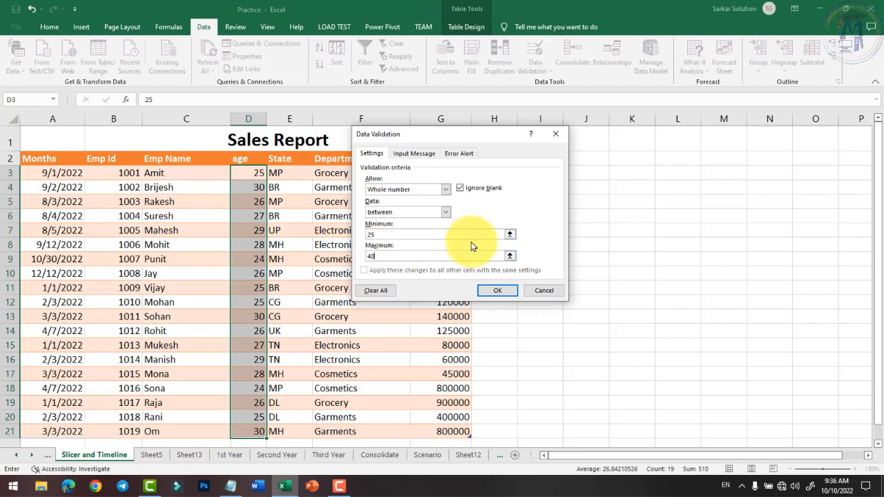
{"action": "key", "text": "BackSpace"}
{"action": "key", "text": "BackSpace"}
{"action": "type", "text": "30"}
{"action": "left_click", "coordinate": [487, 291]}
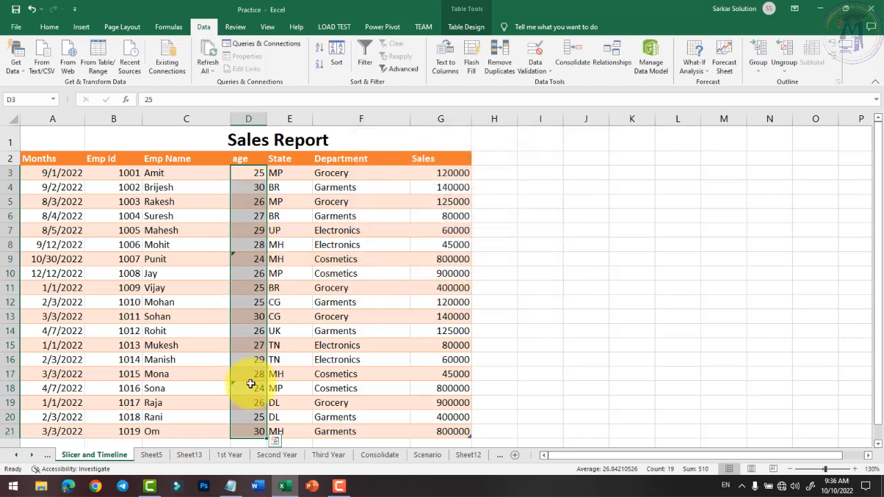
Circle the invalid ages in the Sales Report and clear the validation circles again.
{"action": "left_click", "coordinate": [536, 70]}
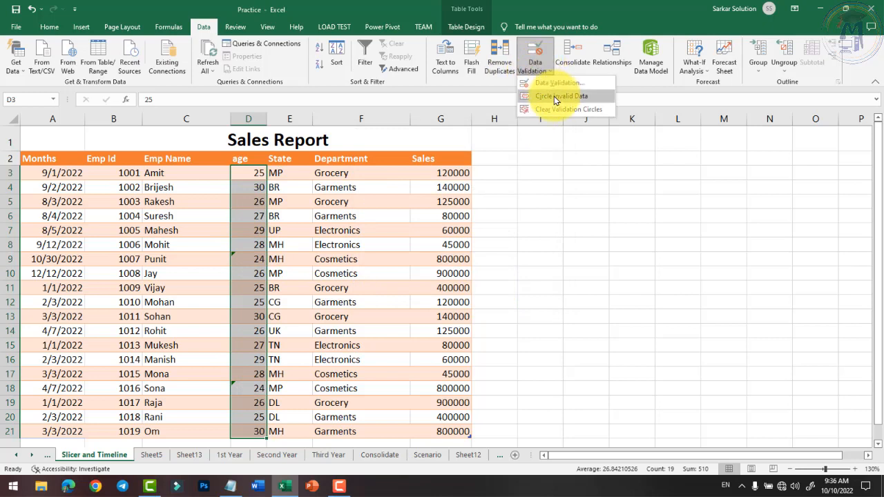
{"action": "left_click", "coordinate": [554, 96]}
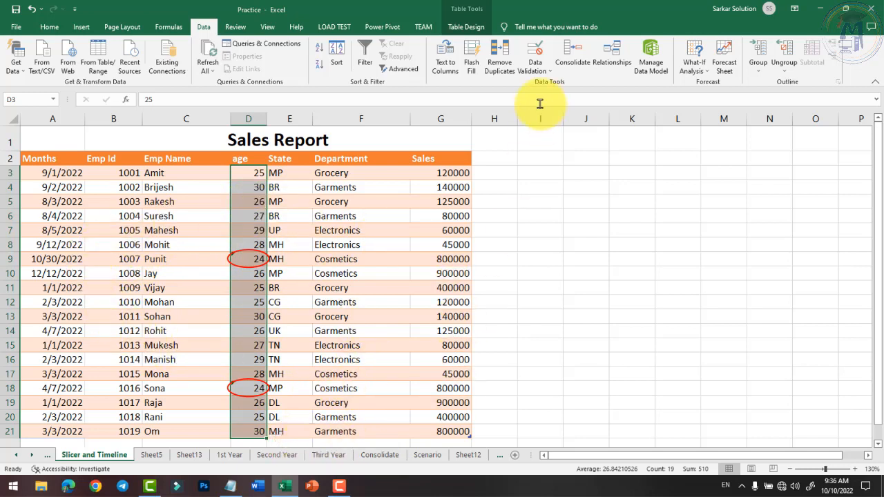
{"action": "left_click", "coordinate": [535, 69]}
{"action": "left_click", "coordinate": [561, 108]}
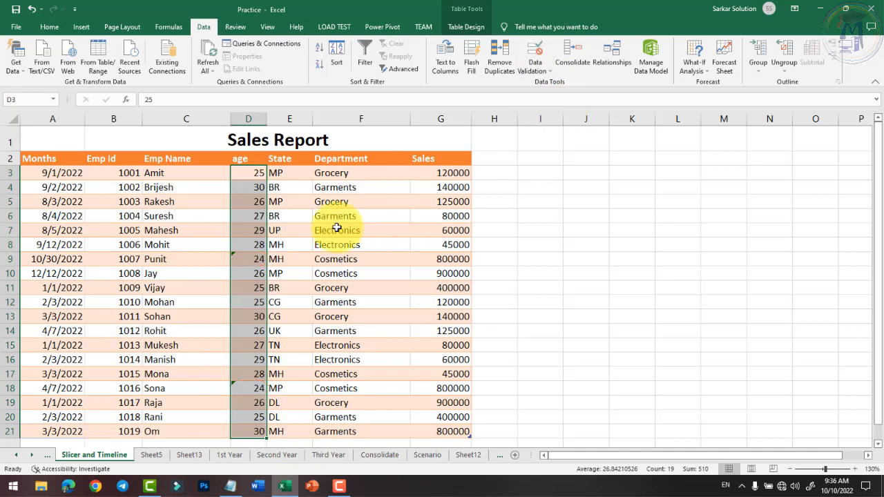
Return to Sheet5 and go to the first Name entry of the employee table.
{"action": "left_click", "coordinate": [534, 70]}
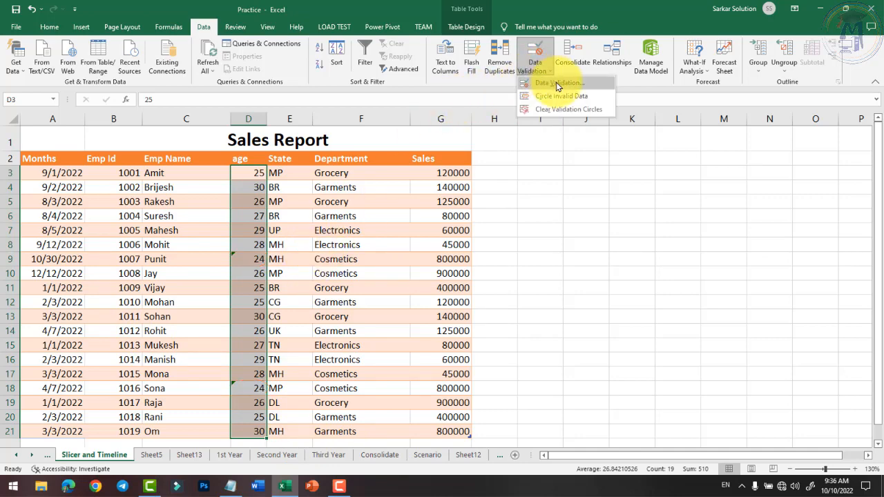
{"action": "left_click", "coordinate": [152, 461]}
{"action": "left_click", "coordinate": [152, 457]}
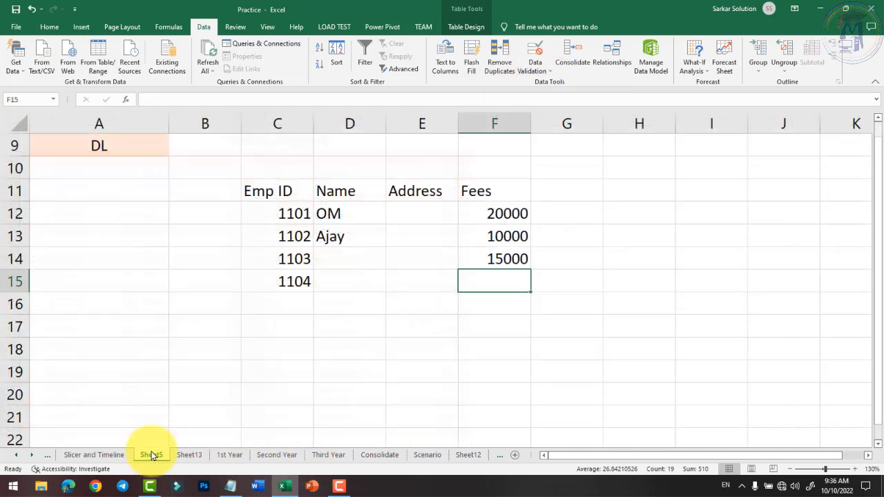
{"action": "left_click", "coordinate": [409, 345]}
{"action": "left_click", "coordinate": [349, 214]}
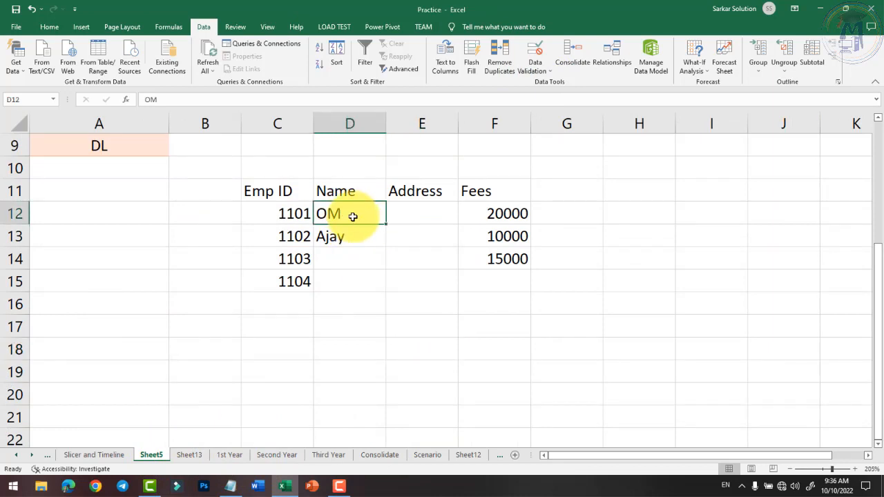
{"action": "left_click", "coordinate": [351, 236]}
{"action": "left_click", "coordinate": [347, 217]}
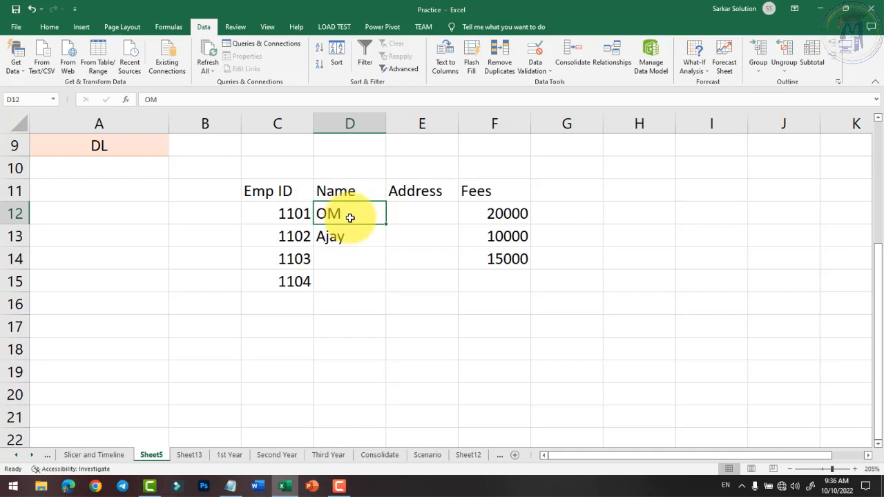
Add an input message titled "Wrong Entry" reading "Pls Enter 2-10 Character" to the Name cells D12 to D21.
{"action": "left_click_drag", "start_coordinate": [351, 218], "coordinate": [354, 419]}
{"action": "left_click", "coordinate": [533, 69]}
{"action": "left_click", "coordinate": [558, 80]}
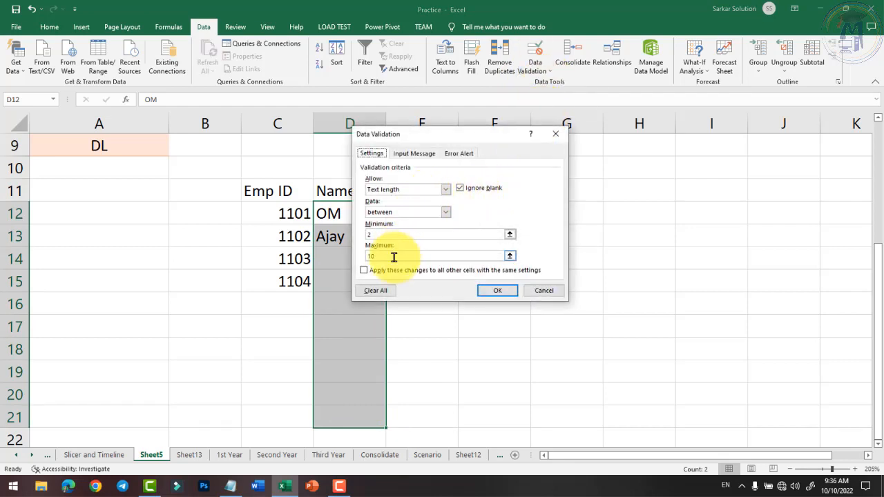
{"action": "left_click", "coordinate": [417, 154]}
{"action": "left_click", "coordinate": [415, 201]}
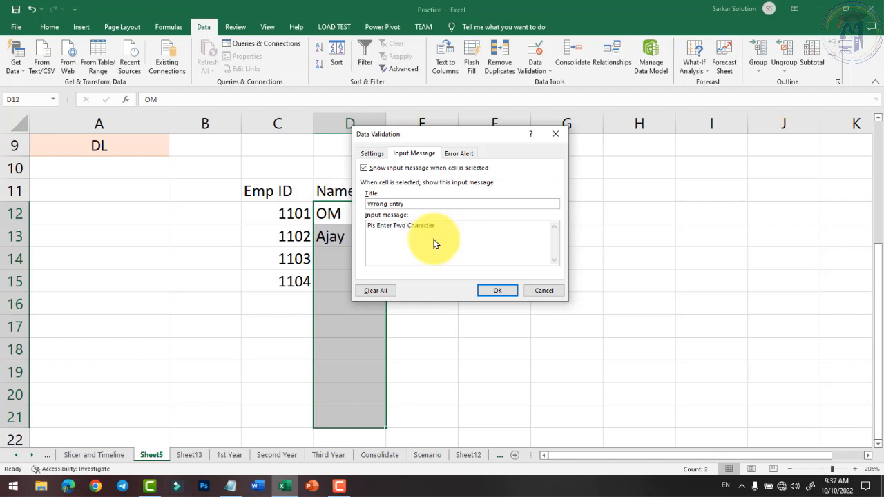
{"action": "key", "text": "ctrl+shift+Left"}
{"action": "key", "text": "ctrl+shift+Left"}
{"action": "type", "text": "2"}
{"action": "left_click", "coordinate": [491, 291]}
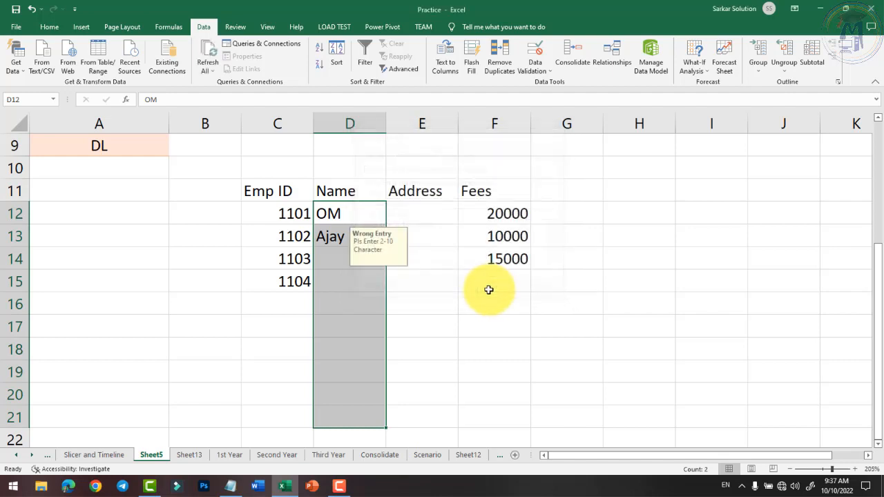
Check the input message on different cells of the Name column.
{"action": "left_click", "coordinate": [364, 235]}
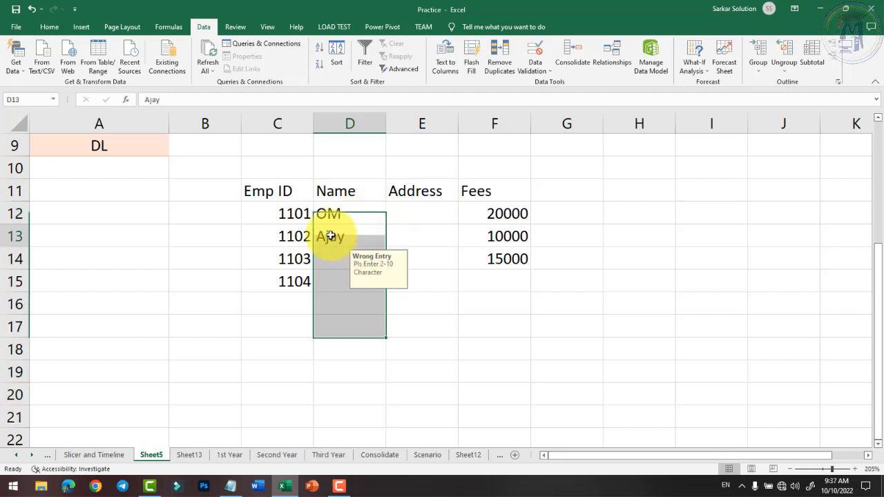
{"action": "left_click", "coordinate": [348, 261]}
{"action": "left_click", "coordinate": [344, 283]}
{"action": "left_click", "coordinate": [341, 258]}
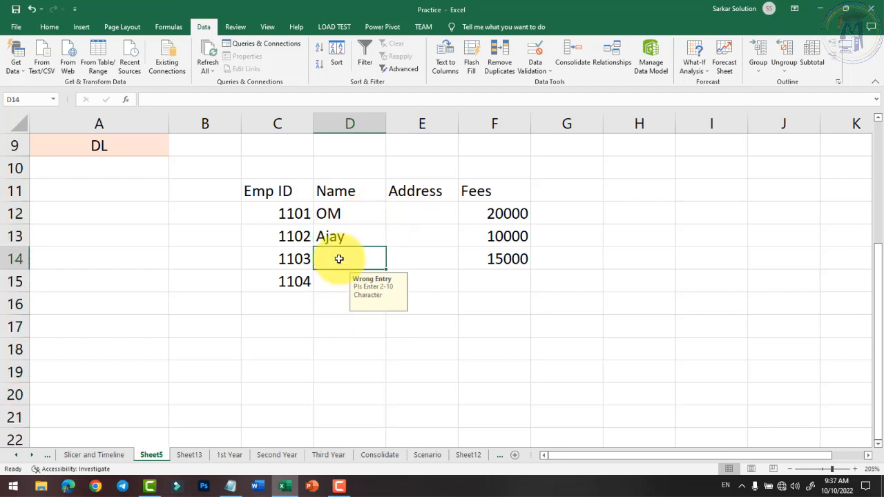
{"action": "left_click", "coordinate": [339, 281]}
{"action": "left_click", "coordinate": [339, 261]}
{"action": "left_click", "coordinate": [340, 286]}
{"action": "left_click", "coordinate": [337, 300]}
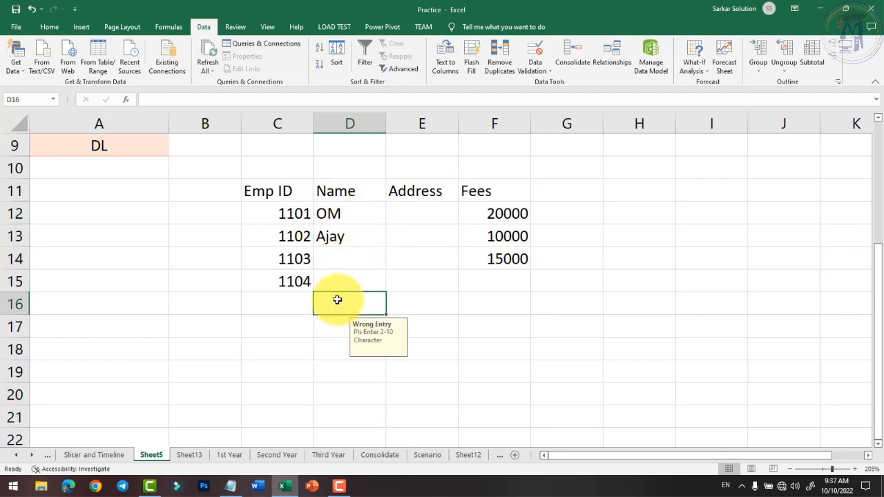
{"action": "left_click", "coordinate": [338, 286]}
{"action": "left_click", "coordinate": [339, 302]}
{"action": "left_click", "coordinate": [336, 281]}
{"action": "left_click_drag", "start_coordinate": [348, 214], "coordinate": [361, 369]}
{"action": "left_click", "coordinate": [340, 281]}
Enter the employee's first name in cell D14.
{"action": "left_click", "coordinate": [338, 258]}
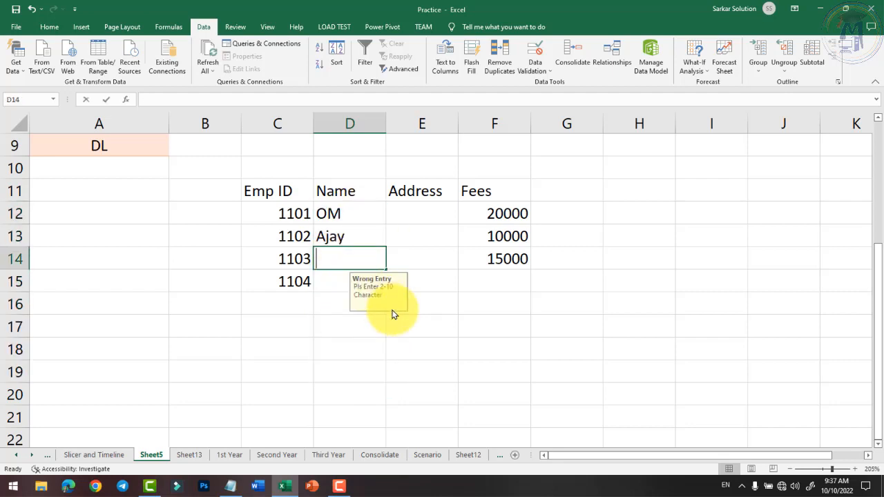
{"action": "type", "text": "Ajay"}
{"action": "key", "text": "Return"}
Try to enter the single letter M in D15 to test the text-length rule, discarding the entry.
{"action": "type", "text": "M"}
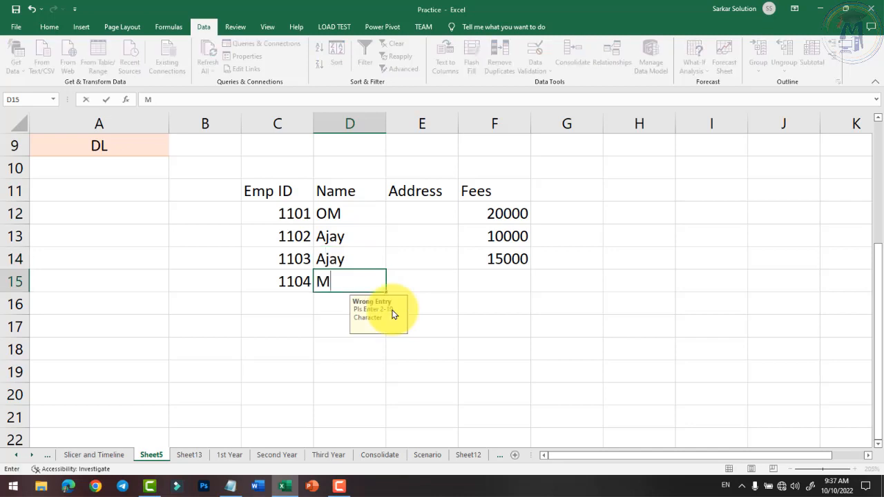
{"action": "key", "text": "Return"}
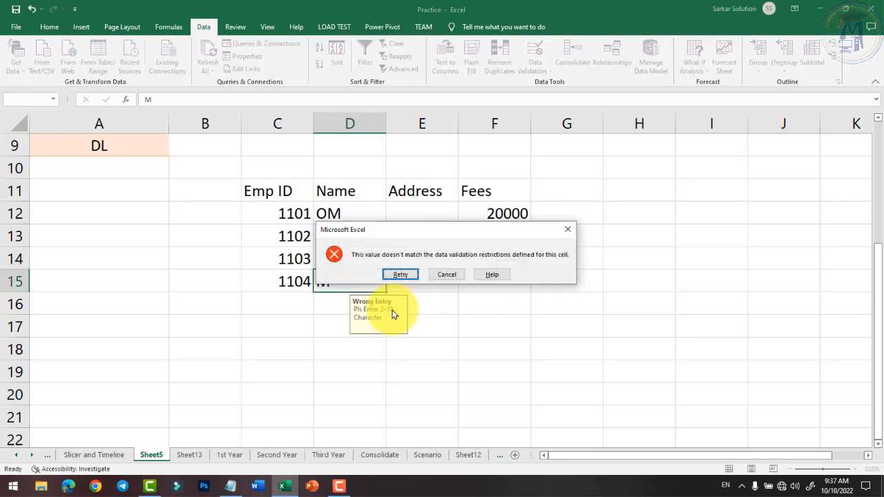
{"action": "left_click", "coordinate": [446, 274]}
Add a Stop error alert titled "Wrong Entry" with the message "Pls Enter 2-10 Character" to the Name cells D12 to D19.
{"action": "left_click_drag", "start_coordinate": [345, 215], "coordinate": [352, 379]}
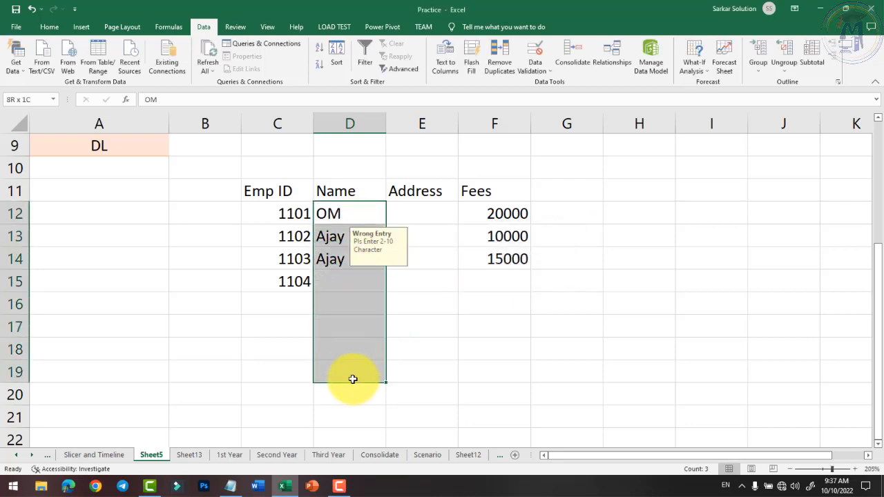
{"action": "left_click", "coordinate": [536, 69]}
{"action": "left_click", "coordinate": [557, 83]}
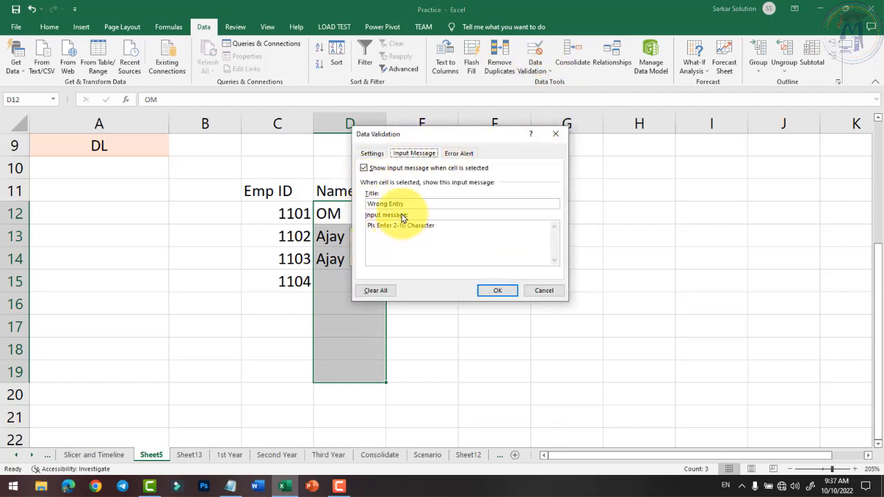
{"action": "left_click", "coordinate": [458, 154]}
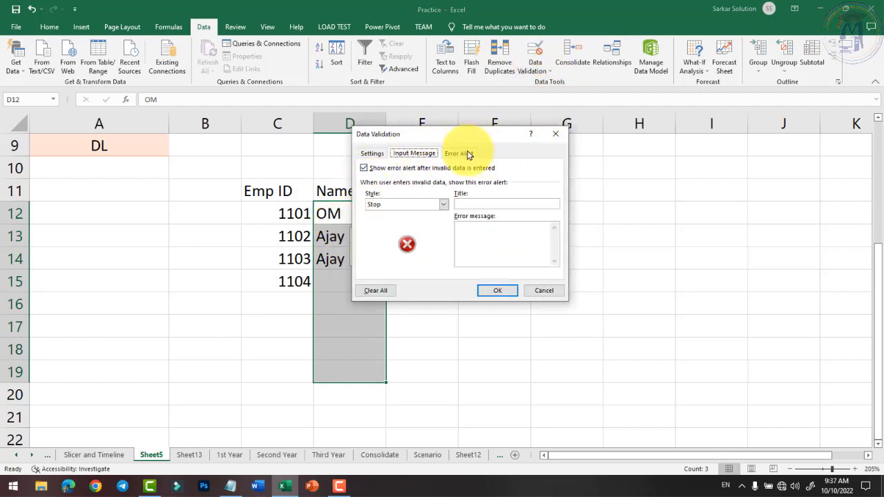
{"action": "left_click", "coordinate": [473, 204]}
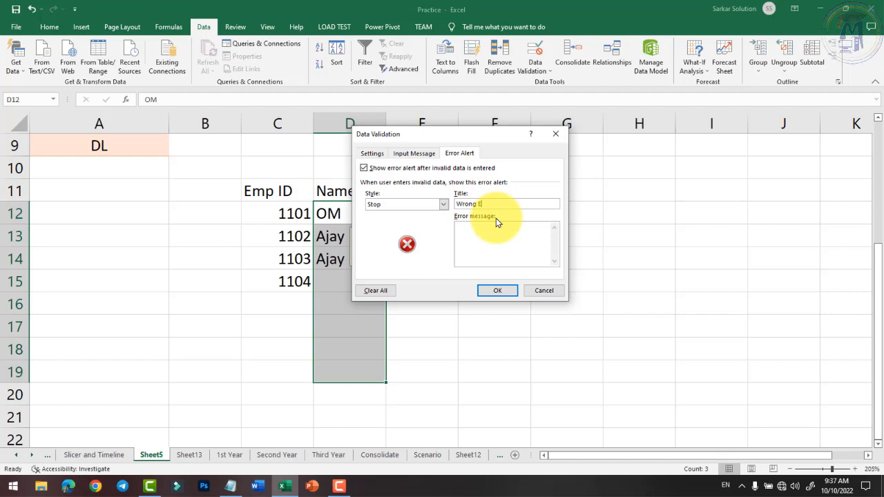
{"action": "left_click", "coordinate": [540, 246]}
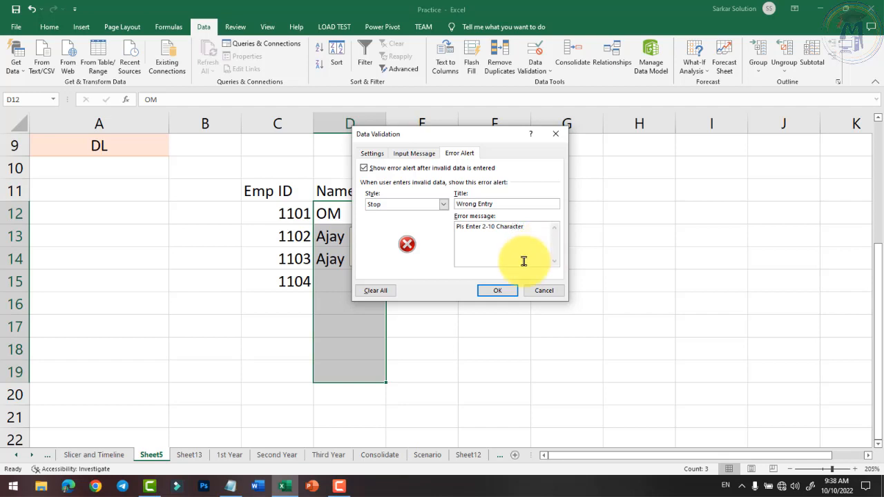
{"action": "left_click", "coordinate": [503, 291]}
Try to enter M in D15 again to test the custom error alert, discarding the entry.
{"action": "left_click", "coordinate": [357, 279]}
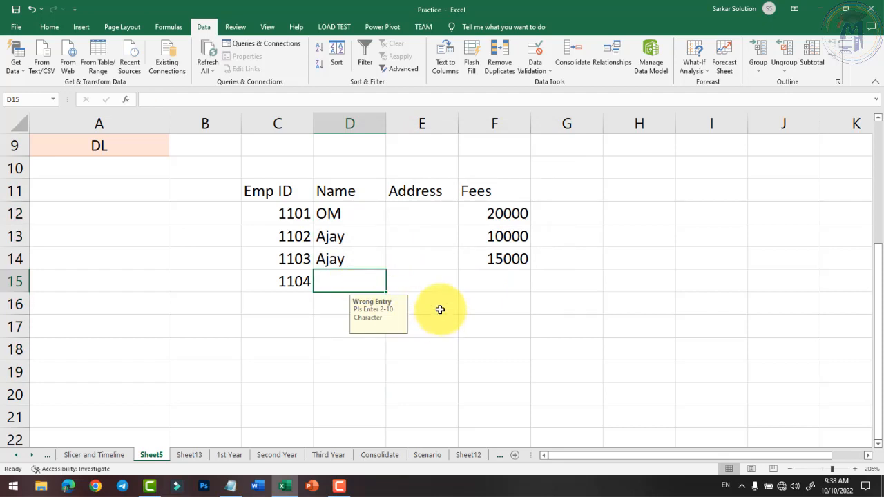
{"action": "type", "text": "M"}
{"action": "key", "text": "Return"}
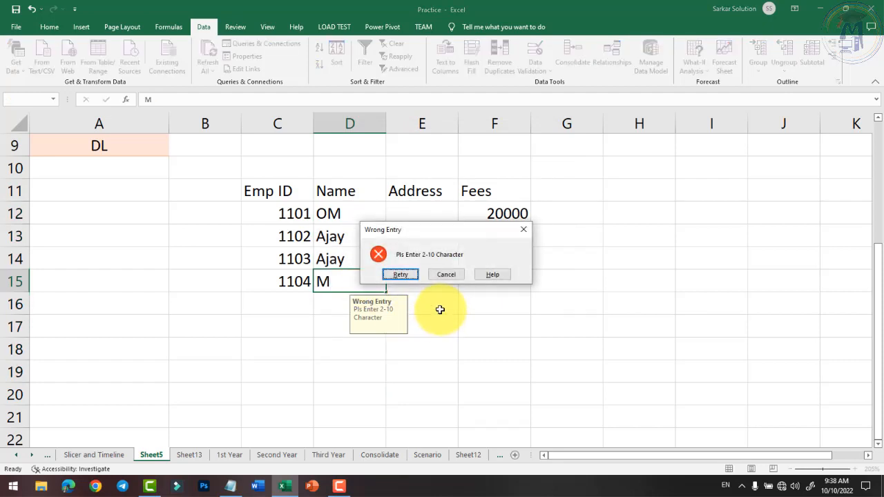
{"action": "left_click", "coordinate": [447, 276]}
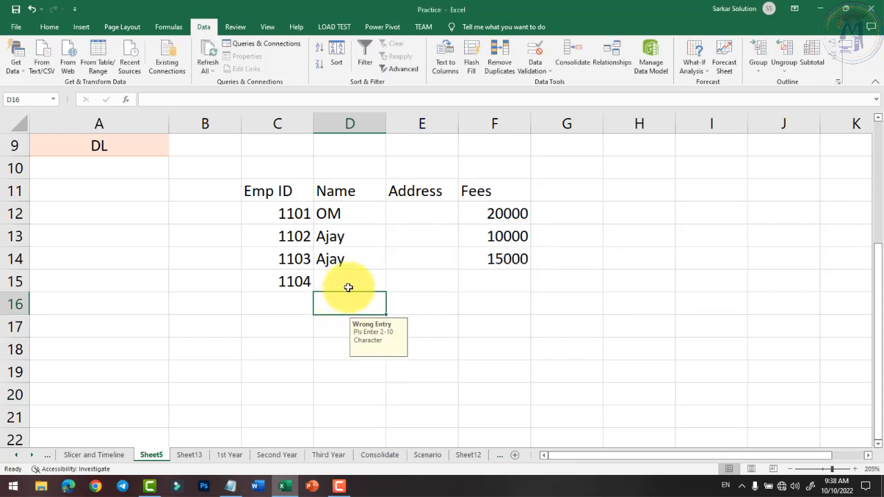
{"action": "left_click_drag", "start_coordinate": [292, 216], "coordinate": [292, 312]}
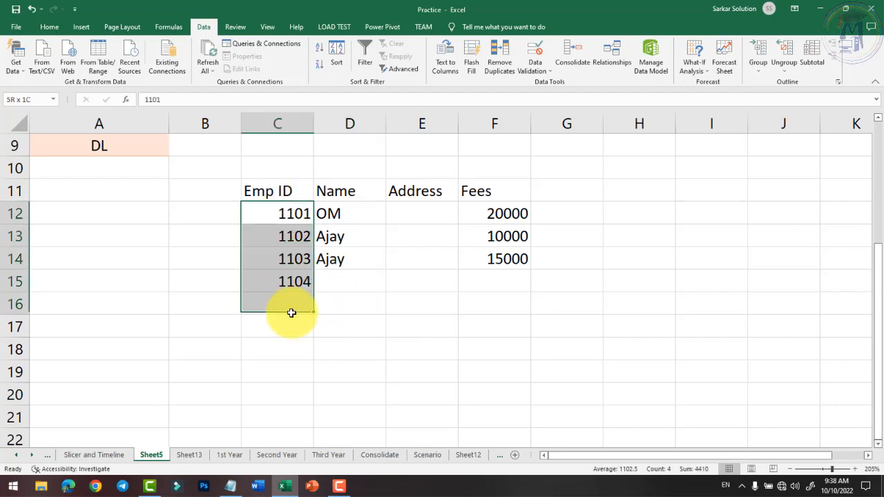
{"action": "left_click", "coordinate": [339, 296]}
{"action": "left_click", "coordinate": [543, 74]}
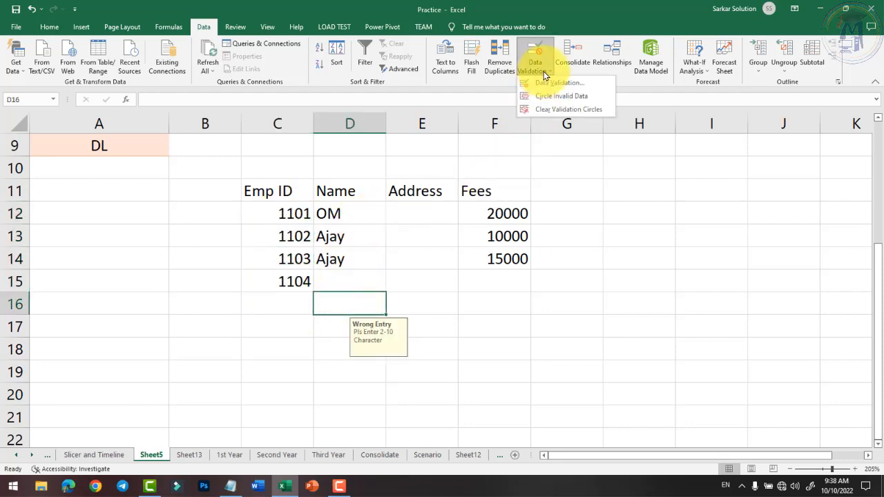
{"action": "left_click", "coordinate": [402, 266]}
{"action": "left_click_drag", "start_coordinate": [338, 214], "coordinate": [366, 397]}
{"action": "left_click", "coordinate": [533, 65]}
{"action": "left_click", "coordinate": [454, 306]}
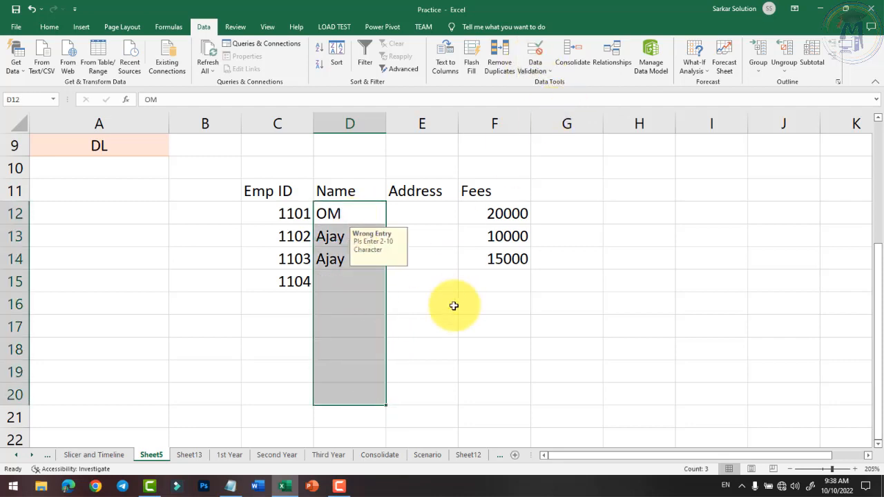
{"action": "left_click", "coordinate": [349, 283]}
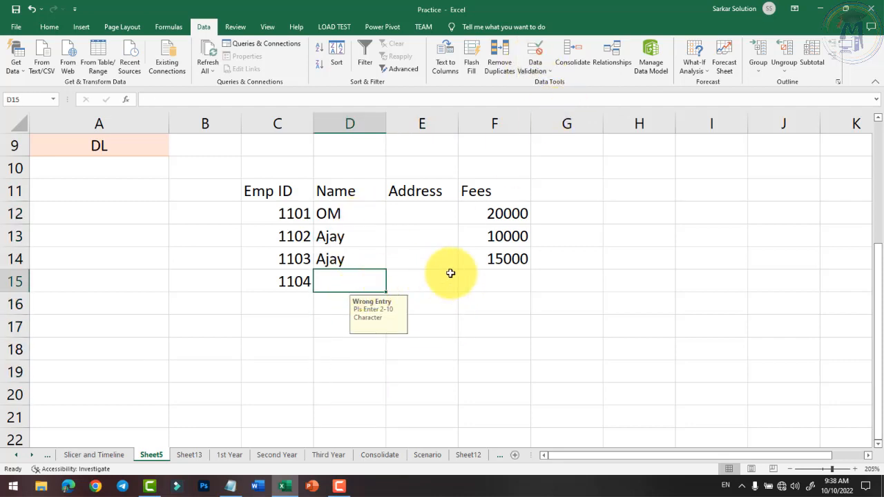
{"action": "left_click", "coordinate": [459, 321]}
{"action": "left_click_drag", "start_coordinate": [302, 194], "coordinate": [485, 309]}
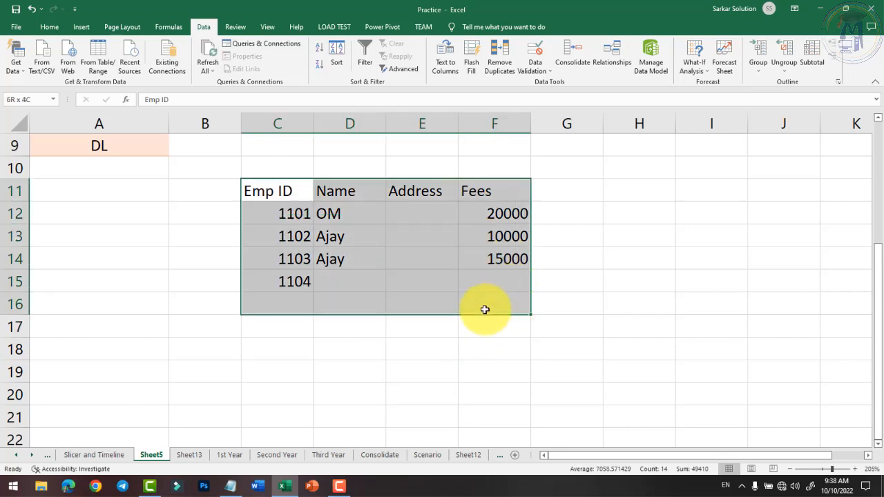
{"action": "left_click", "coordinate": [402, 260]}
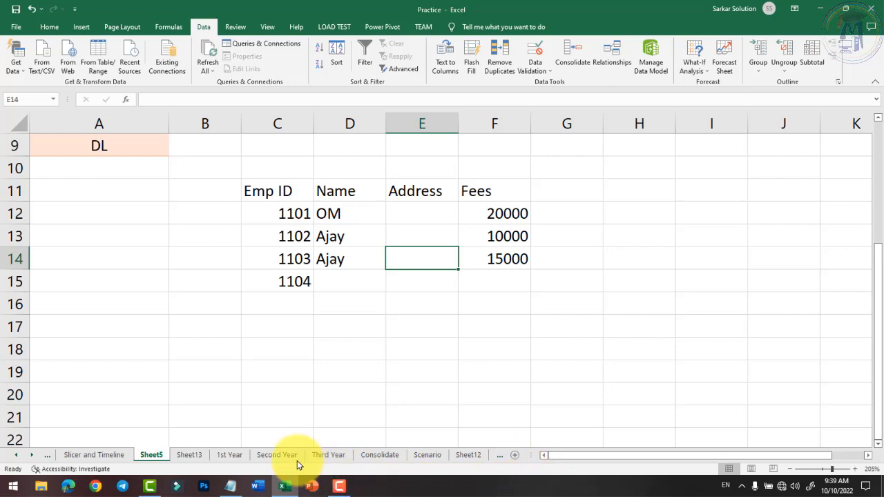
Examine the First Year marks table on the 1st Year sheet, covering its roll numbers, subject marks and total columns.
{"action": "left_click", "coordinate": [231, 456]}
{"action": "left_click", "coordinate": [256, 383]}
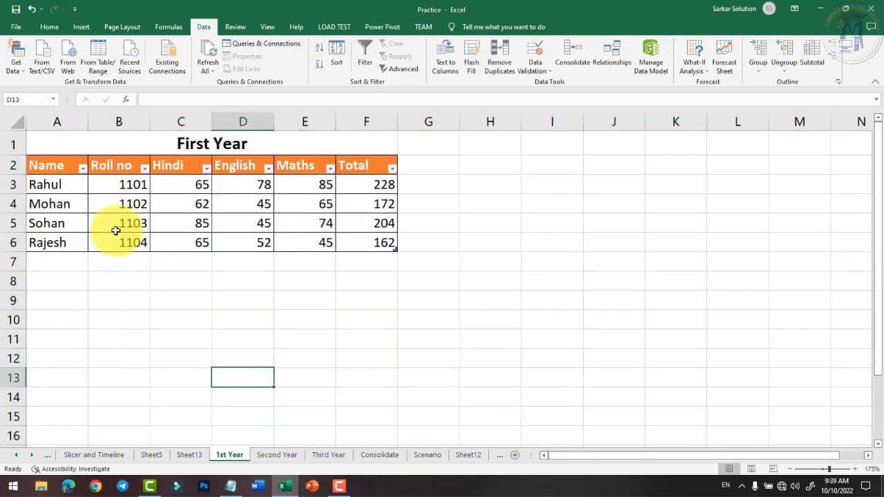
{"action": "scroll", "coordinate": [69, 197], "scroll_direction": "up", "scroll_amount": 2}
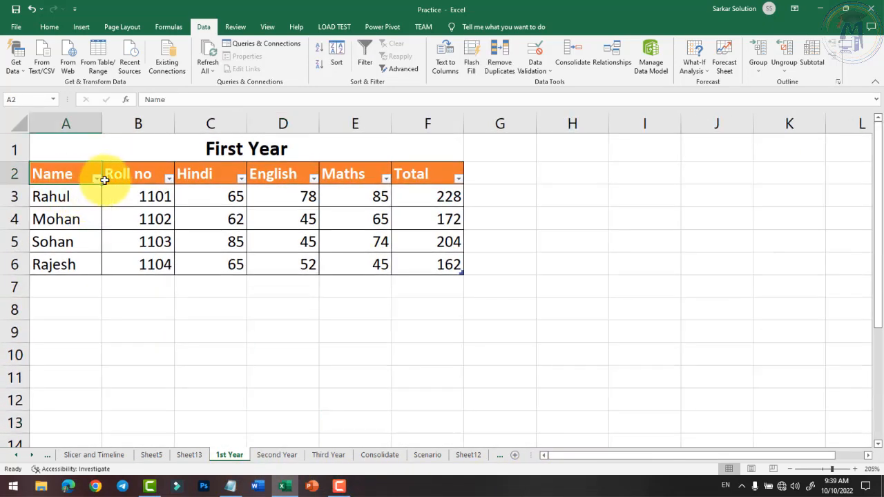
{"action": "left_click", "coordinate": [204, 177]}
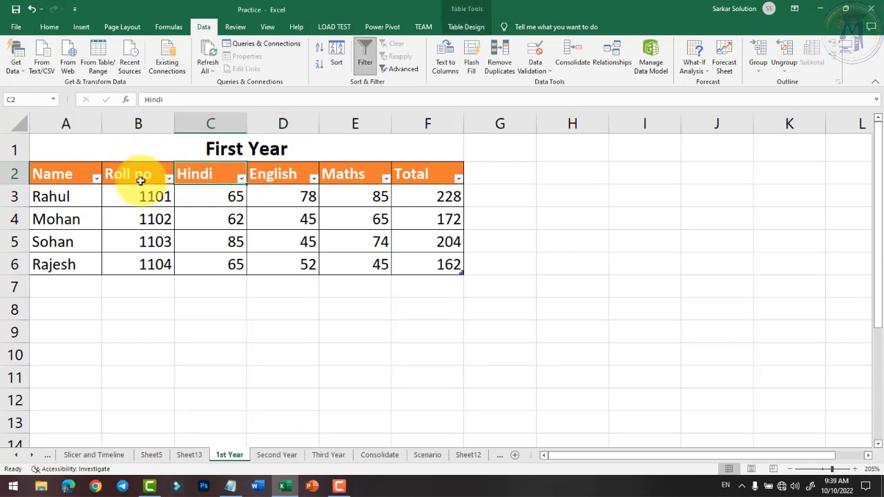
{"action": "left_click", "coordinate": [139, 124]}
{"action": "left_click", "coordinate": [151, 196]}
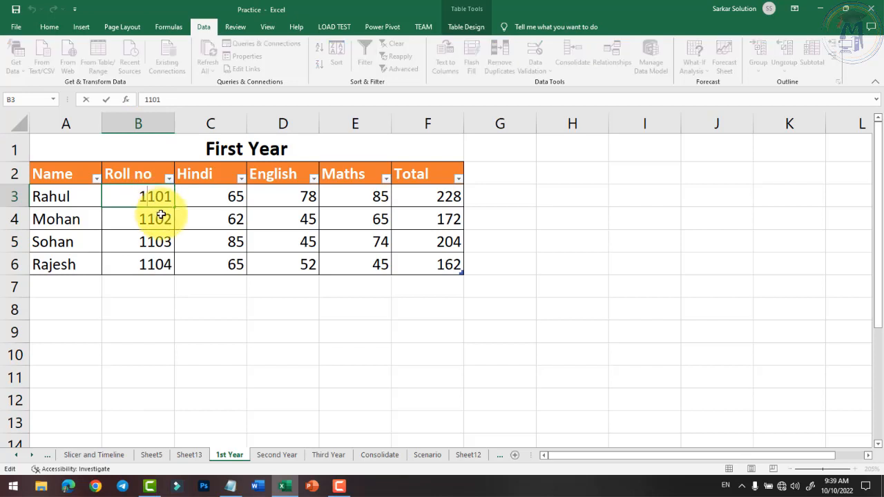
{"action": "double_click", "coordinate": [150, 197]}
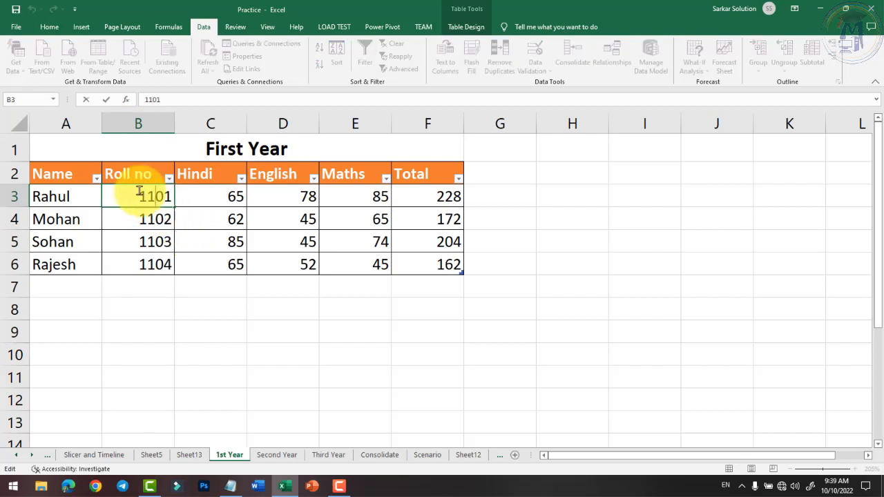
{"action": "left_click", "coordinate": [190, 236]}
{"action": "left_click", "coordinate": [162, 205]}
{"action": "left_click_drag", "start_coordinate": [163, 206], "coordinate": [173, 267]}
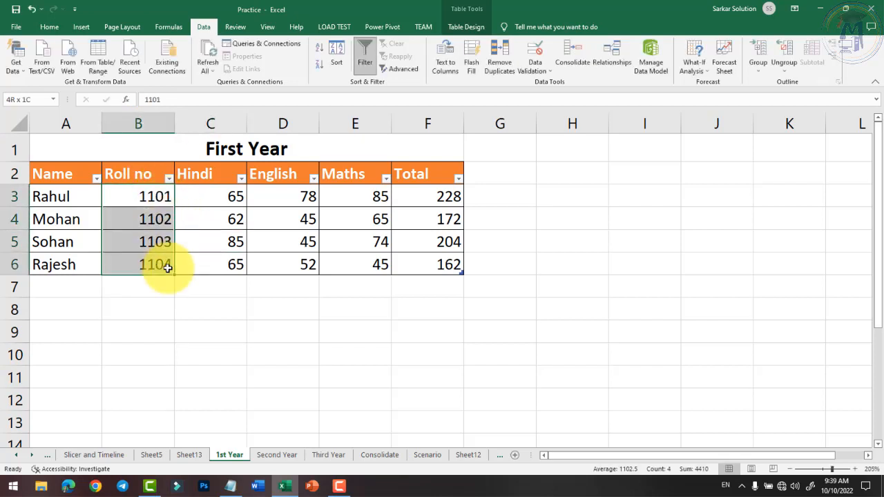
{"action": "left_click", "coordinate": [148, 192]}
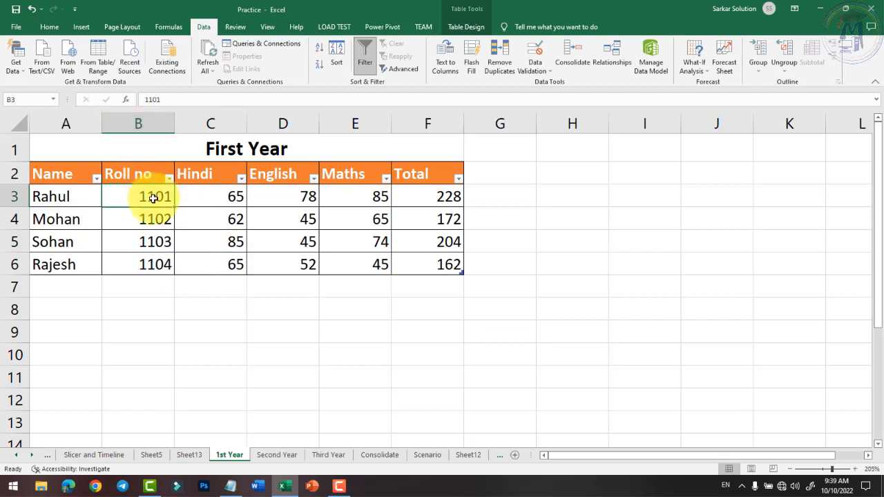
{"action": "left_click", "coordinate": [309, 221]}
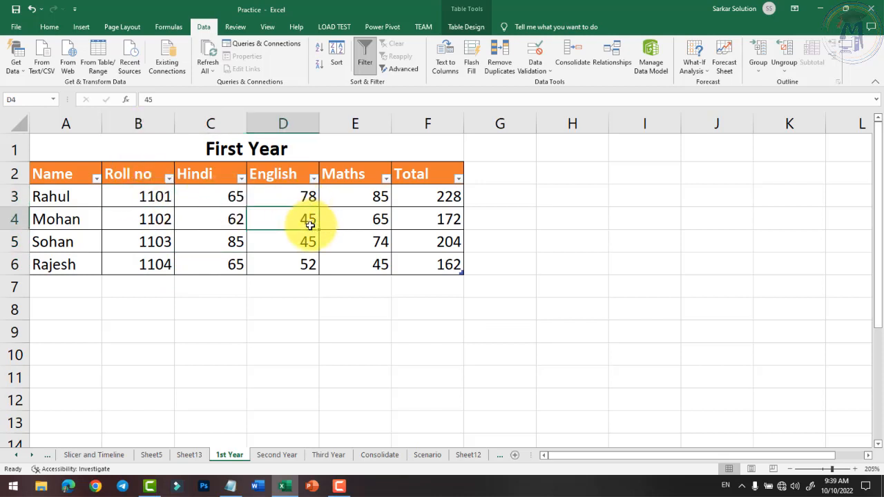
{"action": "left_click_drag", "start_coordinate": [235, 200], "coordinate": [422, 264]}
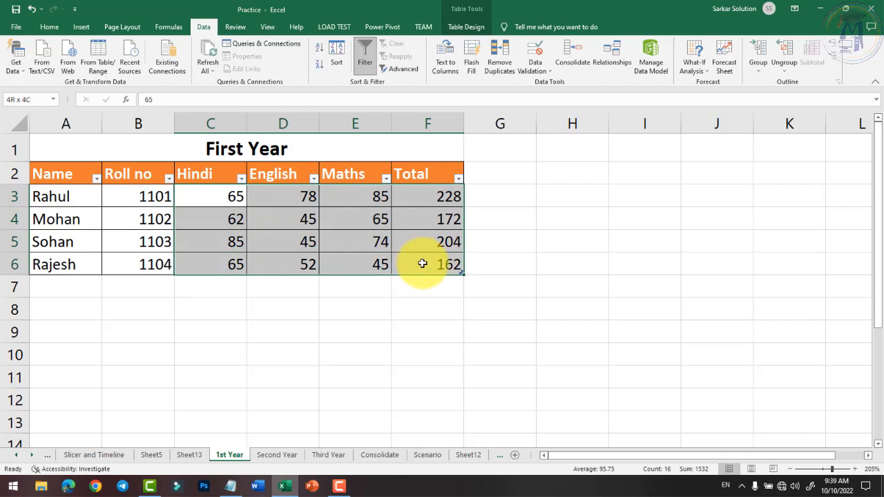
{"action": "left_click", "coordinate": [194, 147]}
{"action": "left_click", "coordinate": [213, 174]}
{"action": "left_click", "coordinate": [274, 178]}
{"action": "left_click", "coordinate": [344, 174]}
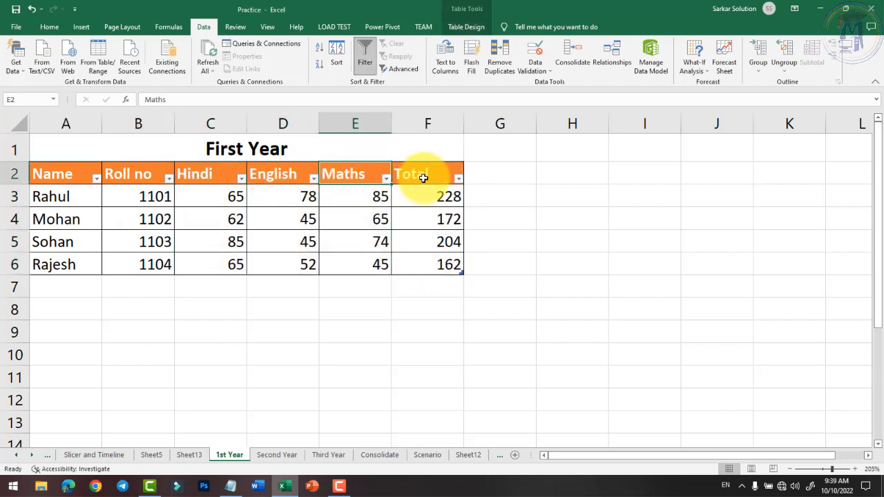
Examine the Hindi, English, Maths and Total columns of the marks tables on the Second Year and Third Year sheets.
{"action": "left_click", "coordinate": [271, 454]}
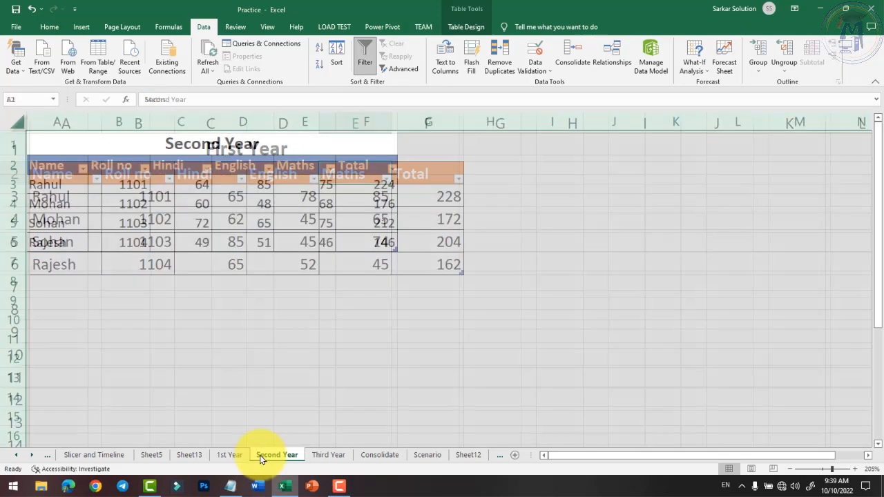
{"action": "left_click", "coordinate": [198, 166]}
{"action": "left_click", "coordinate": [238, 166]}
{"action": "left_click", "coordinate": [297, 166]}
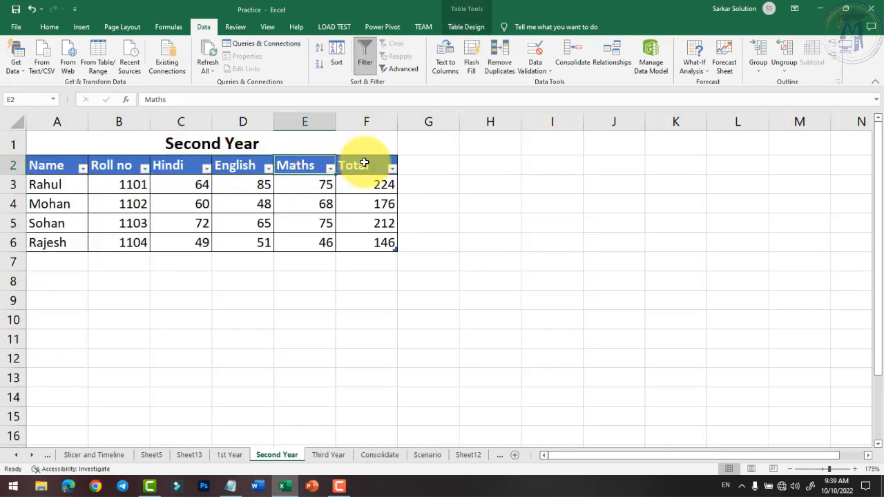
{"action": "left_click", "coordinate": [328, 454]}
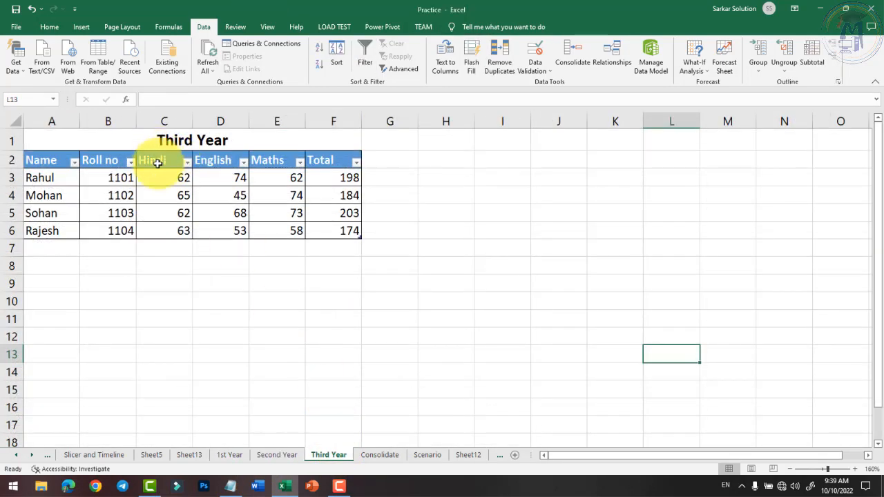
{"action": "left_click", "coordinate": [181, 173]}
{"action": "left_click", "coordinate": [243, 178]}
{"action": "left_click", "coordinate": [265, 178]}
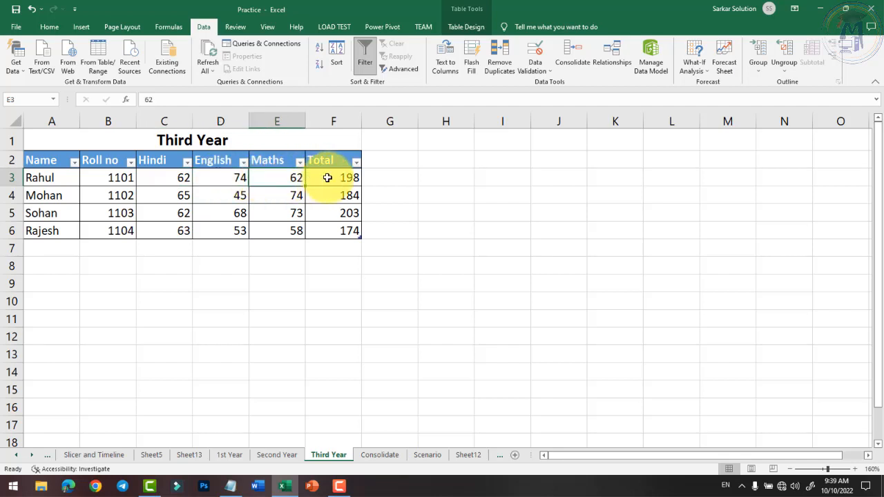
{"action": "left_click", "coordinate": [328, 177]}
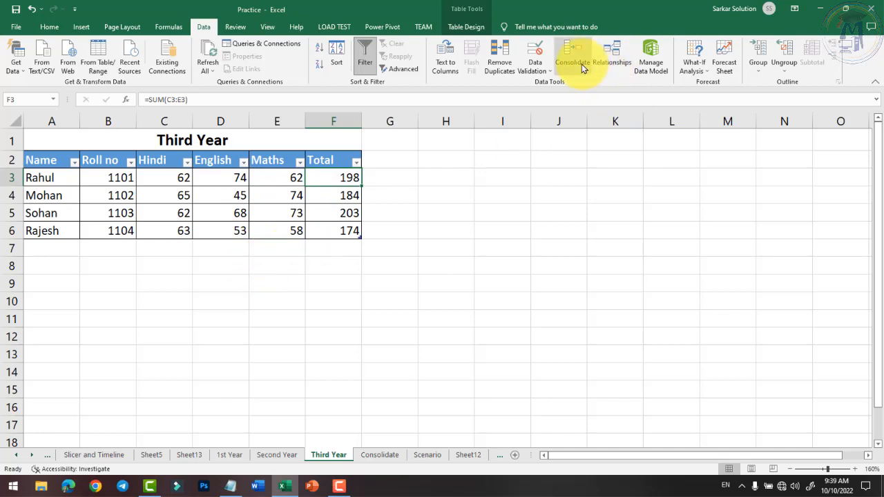
{"action": "left_click", "coordinate": [272, 199]}
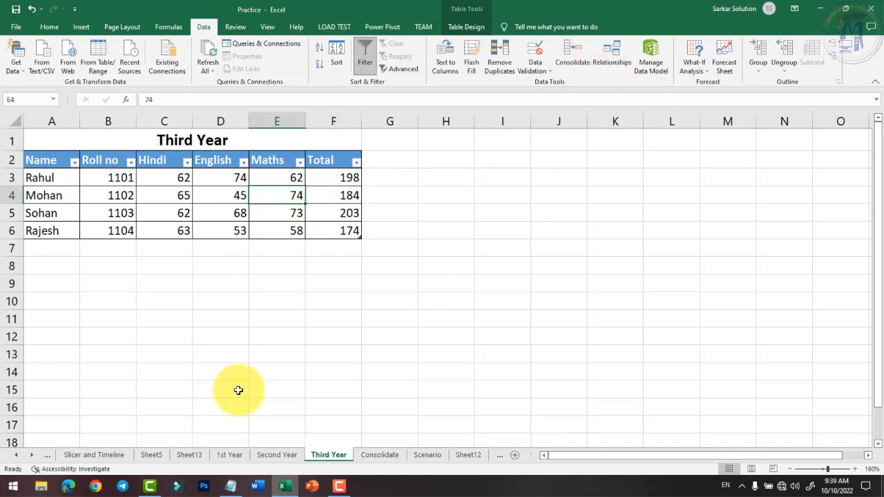
Look through the three yearly marks sheets once more and open the Consolidate sheet.
{"action": "left_click", "coordinate": [229, 455]}
{"action": "left_click", "coordinate": [275, 455]}
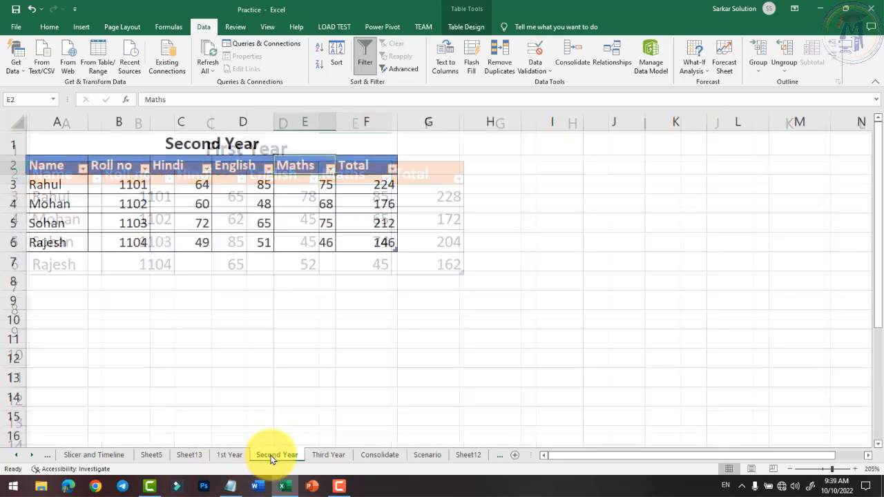
{"action": "left_click", "coordinate": [325, 456]}
{"action": "left_click", "coordinate": [371, 457]}
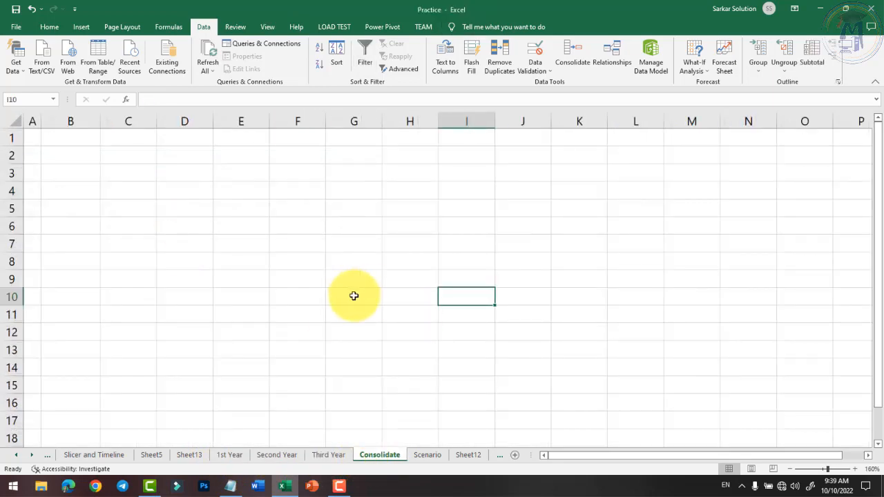
Start Consolidate from the 1st Year sheet and delete every existing entry from its list of references.
{"action": "left_click", "coordinate": [229, 455]}
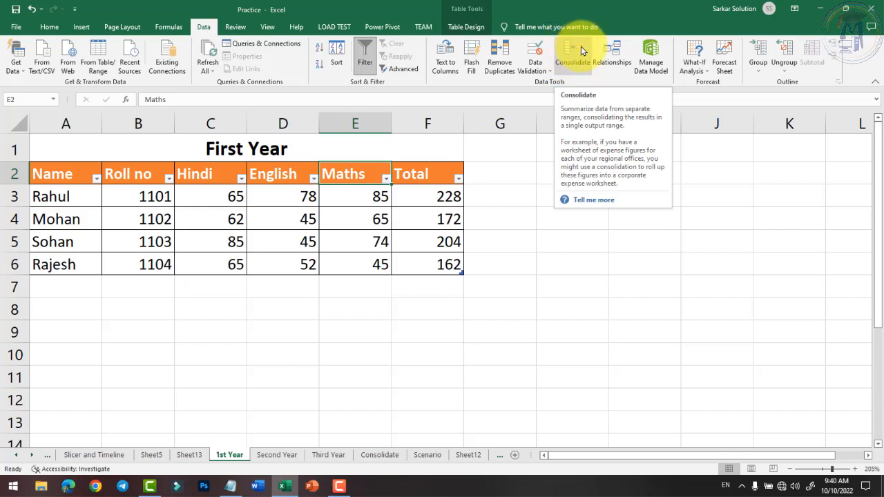
{"action": "left_click", "coordinate": [573, 63]}
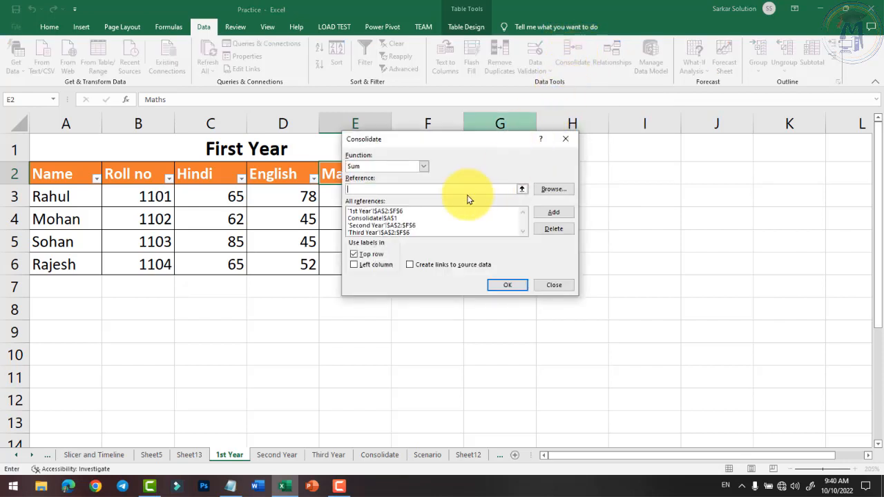
{"action": "left_click", "coordinate": [391, 232]}
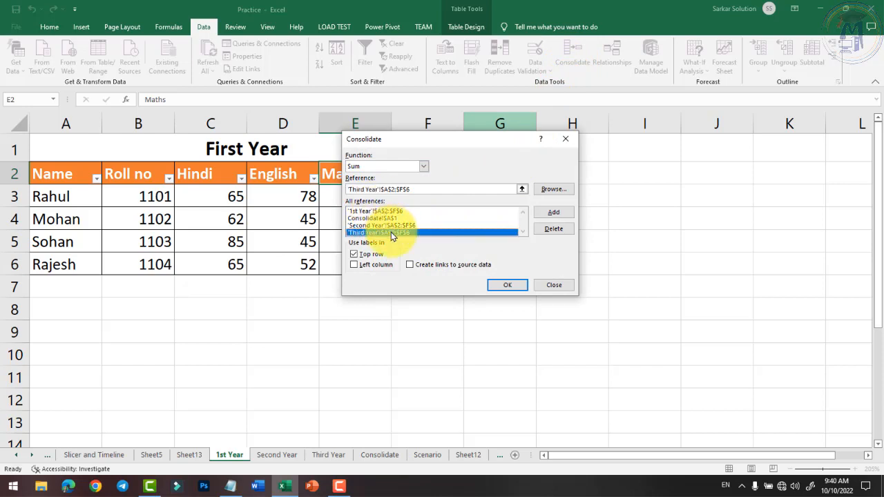
{"action": "left_click", "coordinate": [560, 230]}
{"action": "left_click", "coordinate": [407, 225]}
{"action": "left_click", "coordinate": [549, 228]}
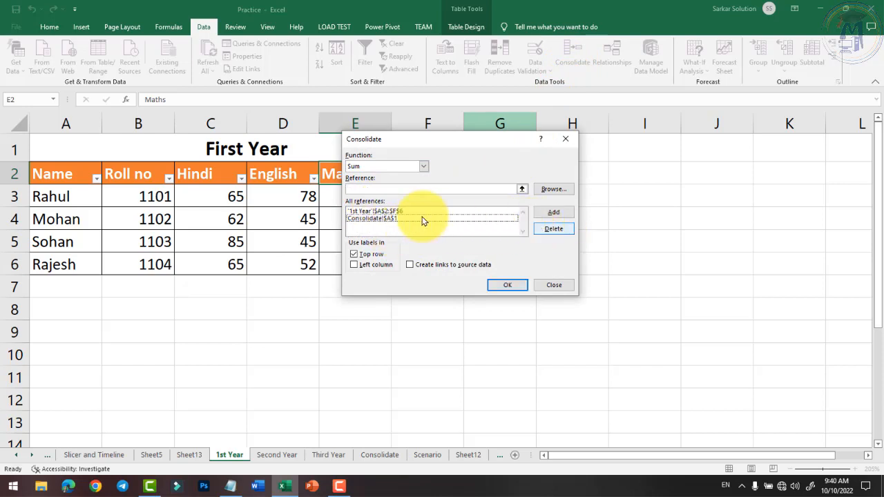
{"action": "left_click", "coordinate": [414, 218]}
{"action": "left_click", "coordinate": [549, 228]}
{"action": "left_click", "coordinate": [414, 212]}
{"action": "left_click", "coordinate": [559, 229]}
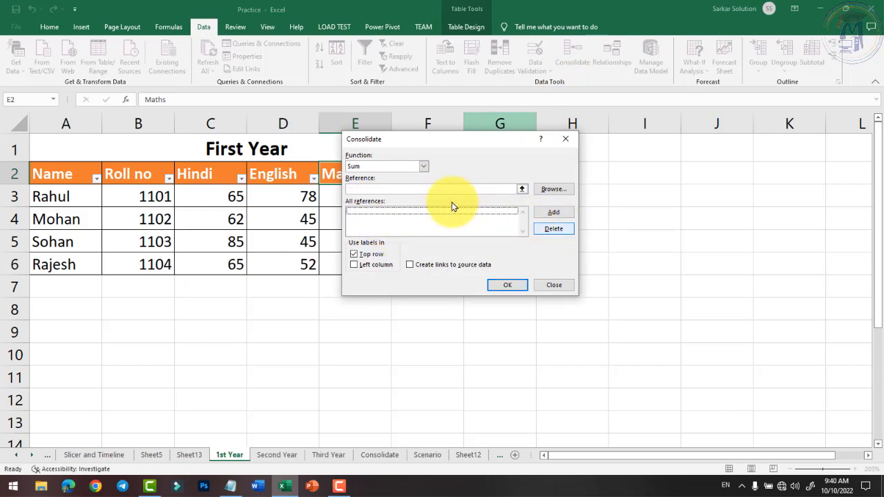
Add the First Year table range A2:F6, including its header row, to the consolidation references.
{"action": "left_click", "coordinate": [391, 190]}
{"action": "left_click_drag", "start_coordinate": [449, 144], "coordinate": [593, 144]}
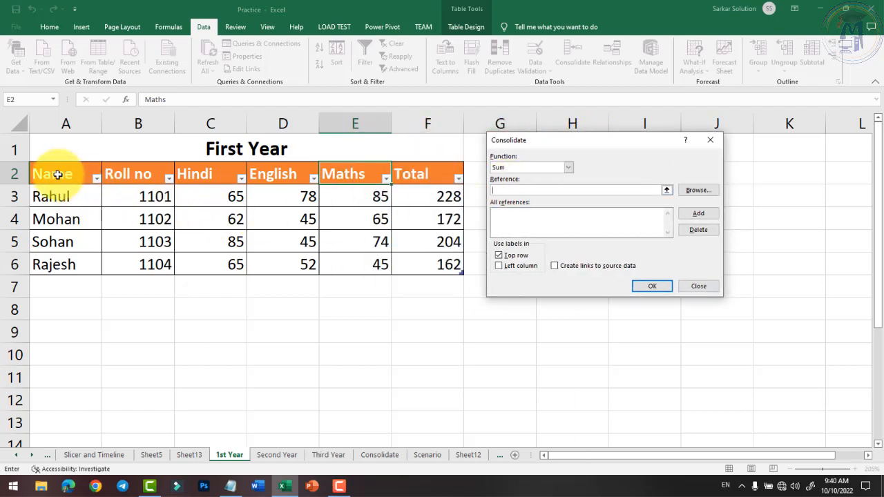
{"action": "left_click_drag", "start_coordinate": [53, 175], "coordinate": [421, 262]}
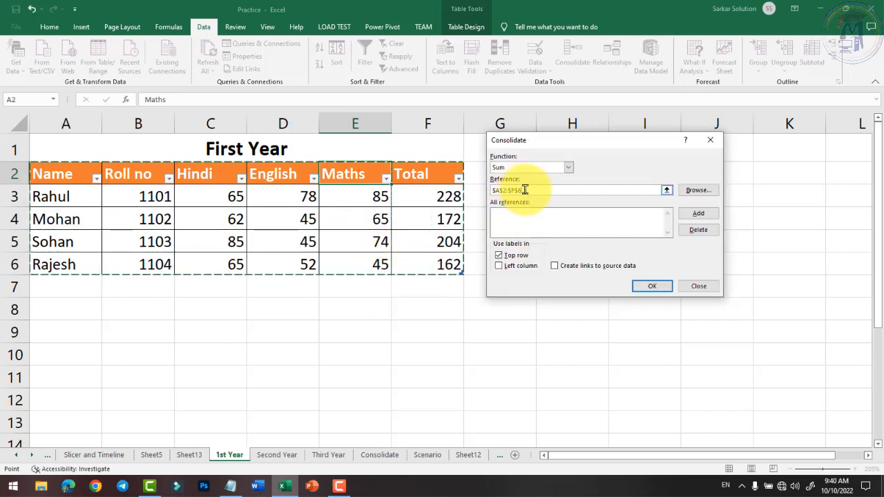
{"action": "left_click", "coordinate": [699, 214]}
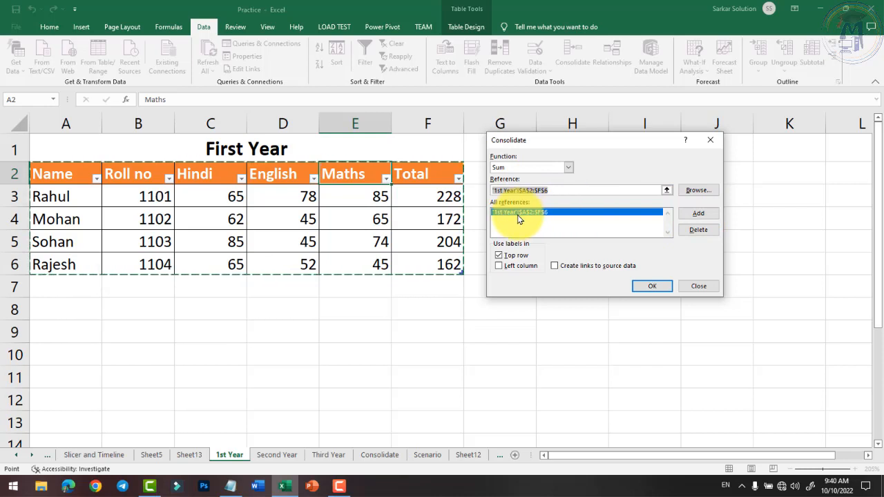
Add the Second Year table range A2:F6 to the consolidation references.
{"action": "left_click", "coordinate": [649, 190]}
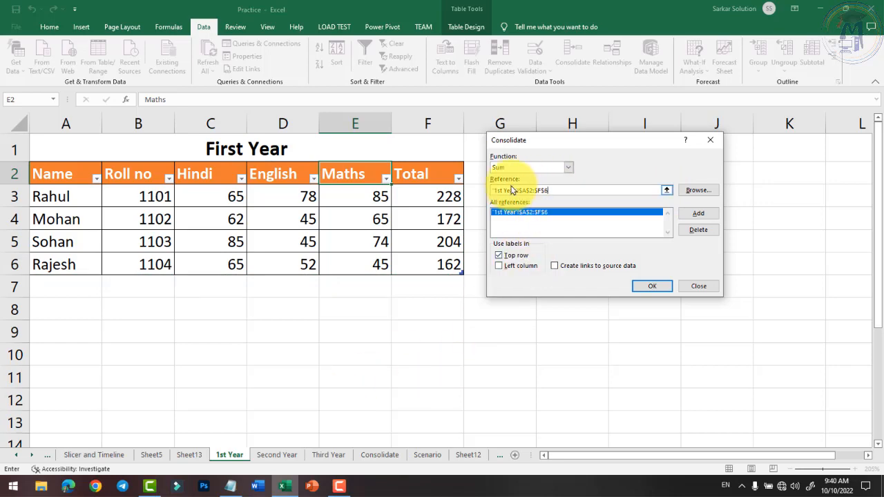
{"action": "left_click", "coordinate": [276, 454]}
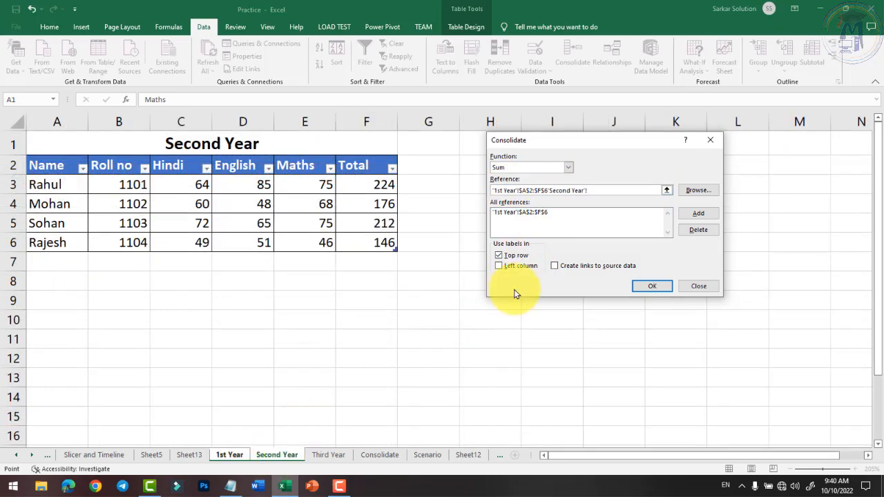
{"action": "left_click_drag", "start_coordinate": [54, 166], "coordinate": [344, 241]}
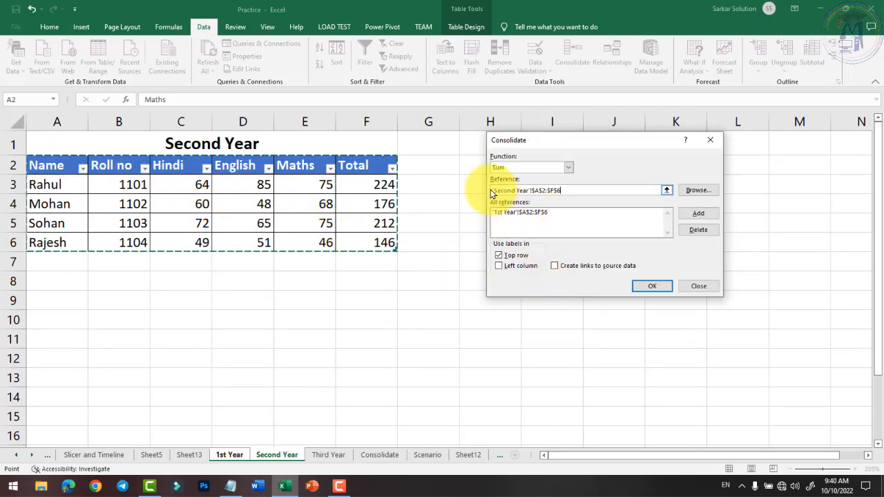
{"action": "left_click", "coordinate": [698, 214]}
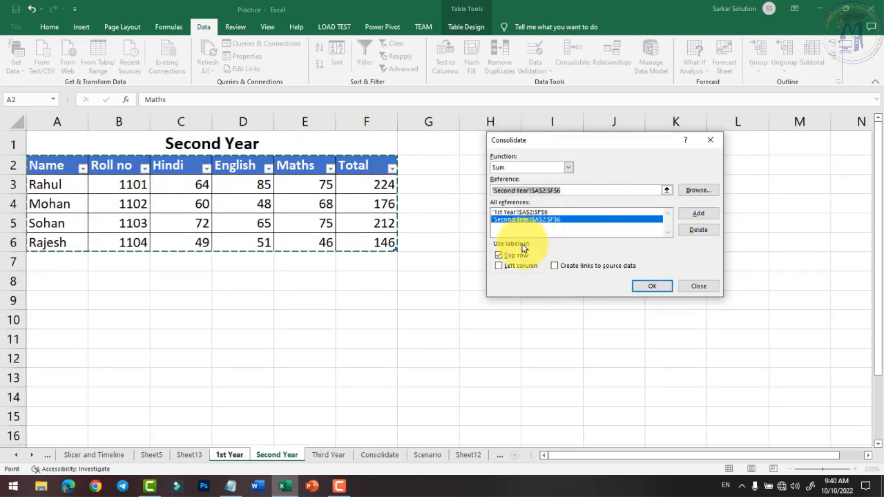
Add the Third Year table range A2:F6 to the consolidation references.
{"action": "left_click", "coordinate": [336, 456]}
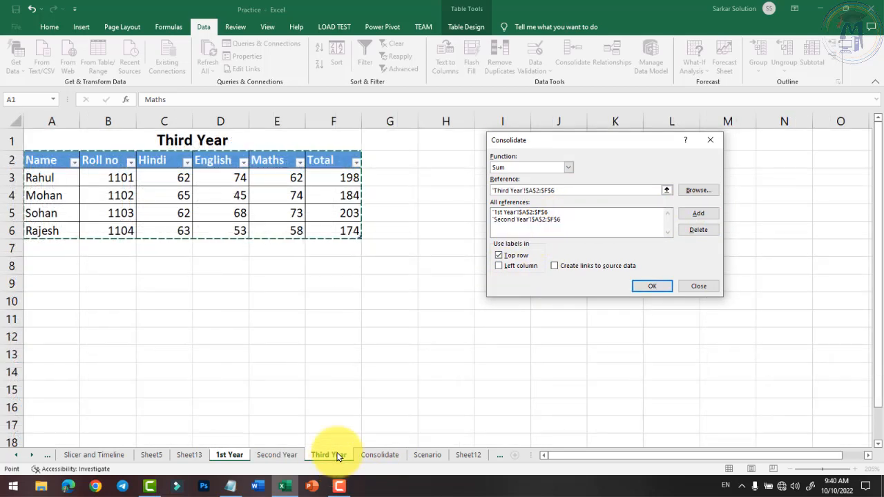
{"action": "left_click_drag", "start_coordinate": [39, 160], "coordinate": [330, 224]}
{"action": "left_click", "coordinate": [688, 214]}
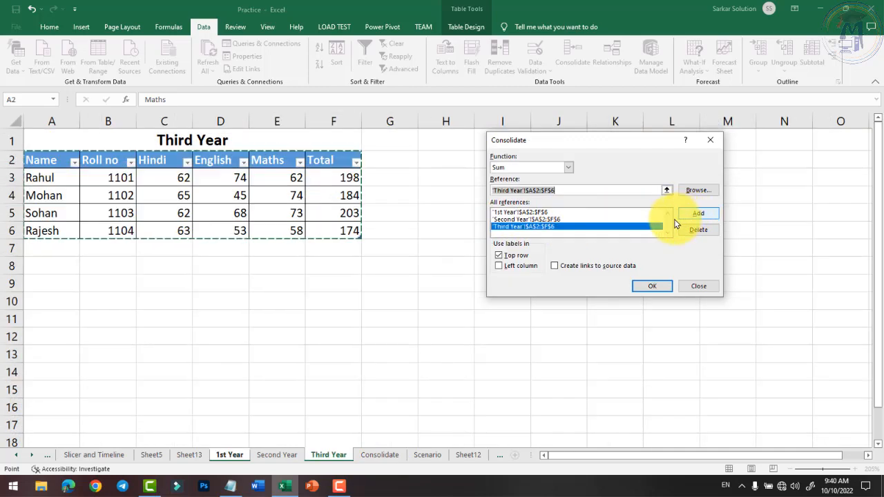
Try to consolidate the three ranges from the 1st Year sheet using top row and left column labels with links to source data.
{"action": "left_click", "coordinate": [381, 456]}
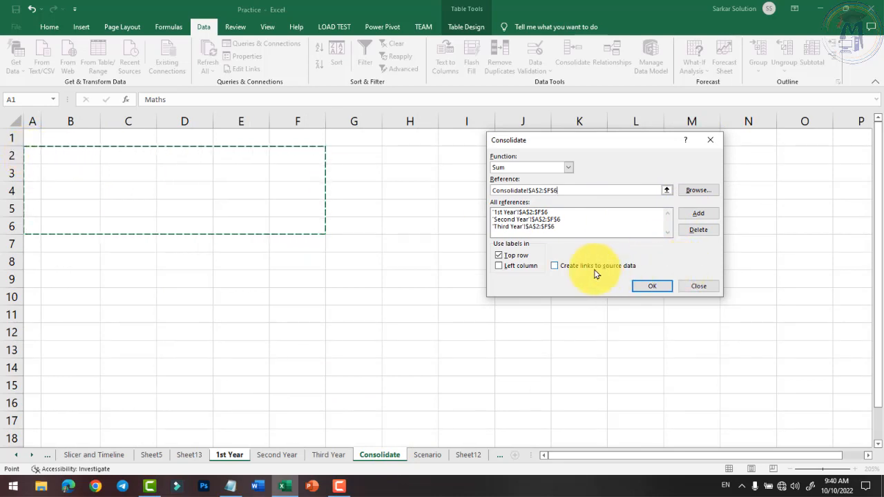
{"action": "left_click", "coordinate": [502, 268]}
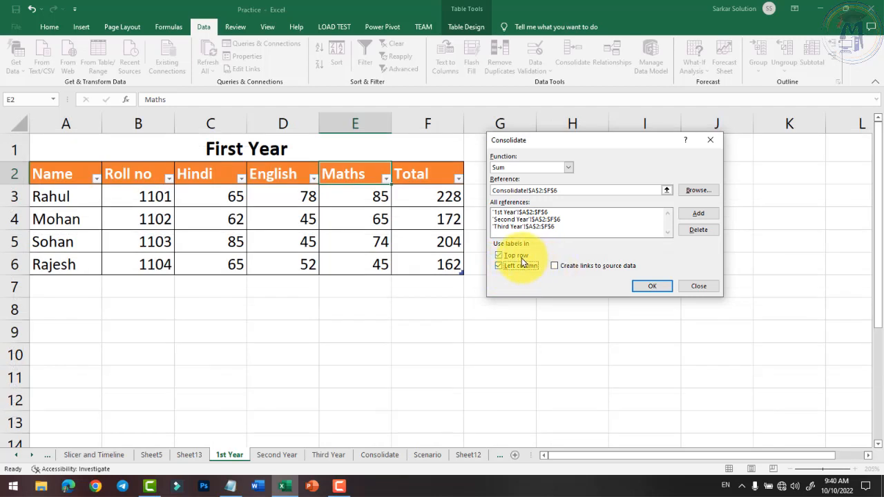
{"action": "left_click", "coordinate": [499, 255]}
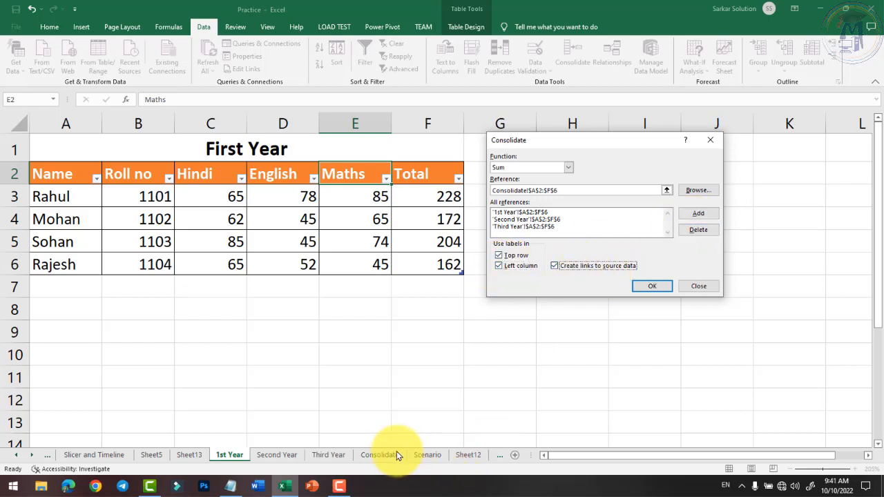
{"action": "left_click", "coordinate": [655, 286]}
{"action": "left_click", "coordinate": [447, 274]}
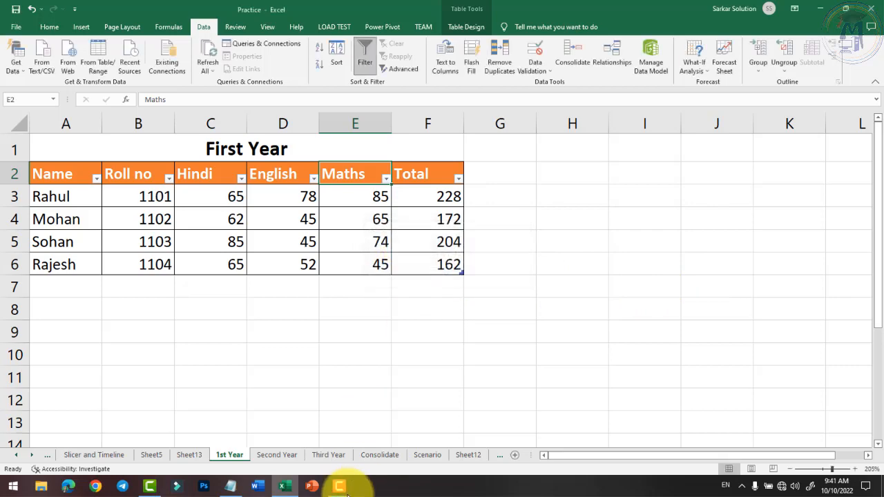
Consolidate the three yearly ranges at A3 of the Consolidate sheet using Sum, top row labels and source links, and rerun it with left column labels.
{"action": "left_click", "coordinate": [380, 454]}
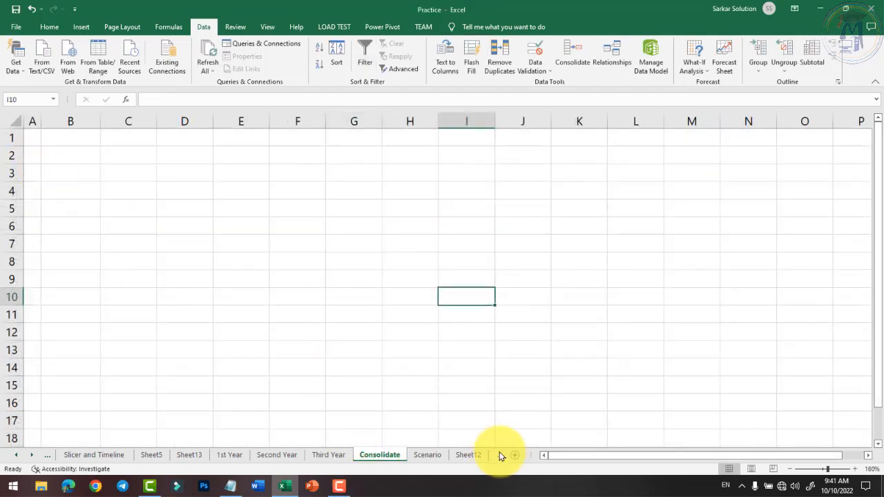
{"action": "left_click", "coordinate": [33, 174]}
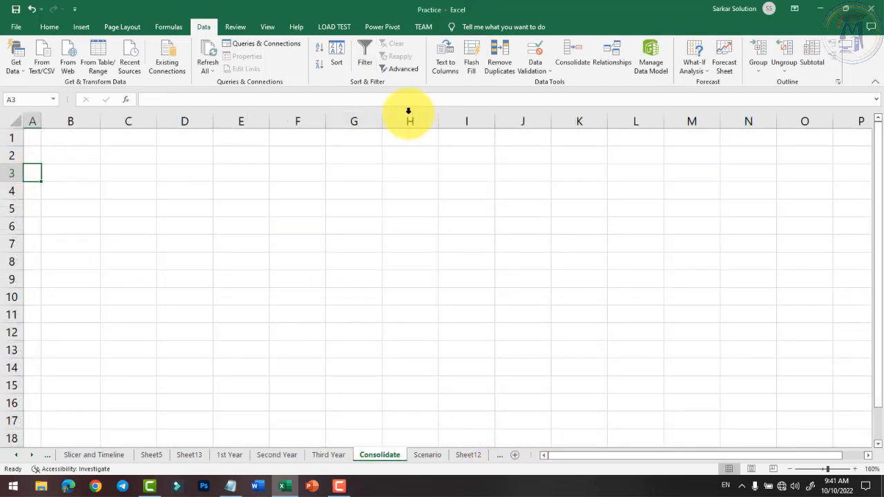
{"action": "left_click", "coordinate": [572, 61]}
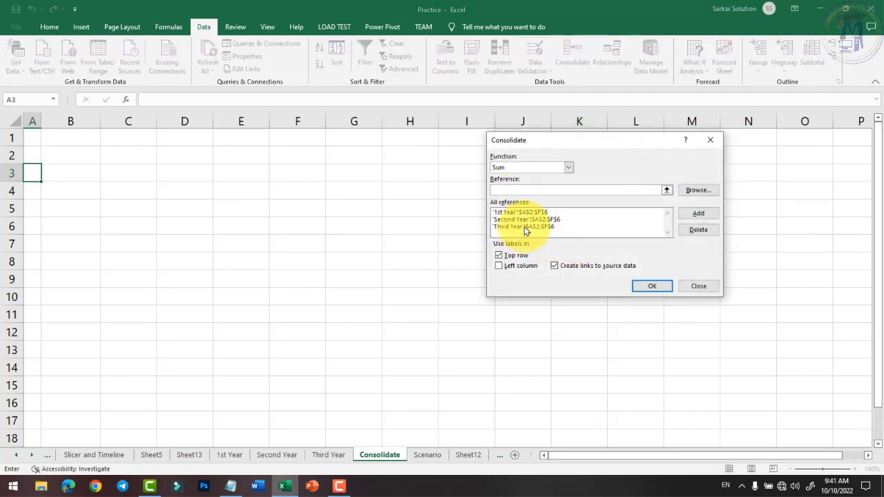
{"action": "left_click", "coordinate": [653, 286]}
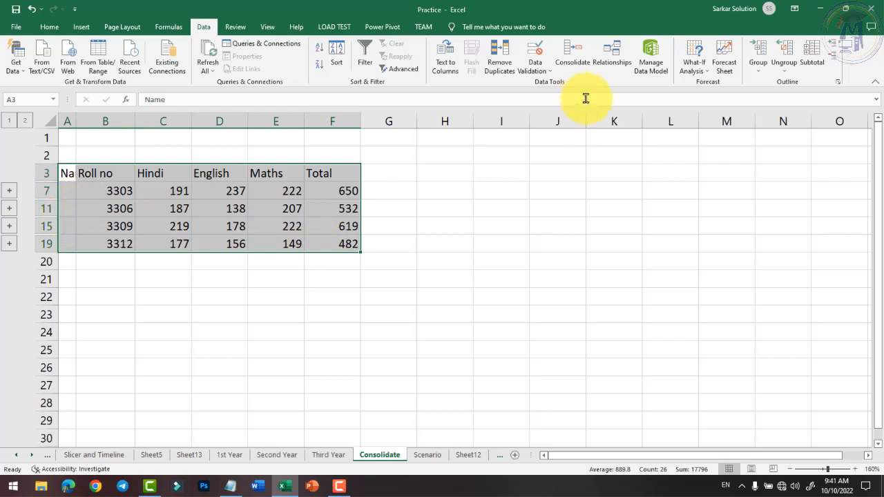
{"action": "left_click", "coordinate": [573, 55]}
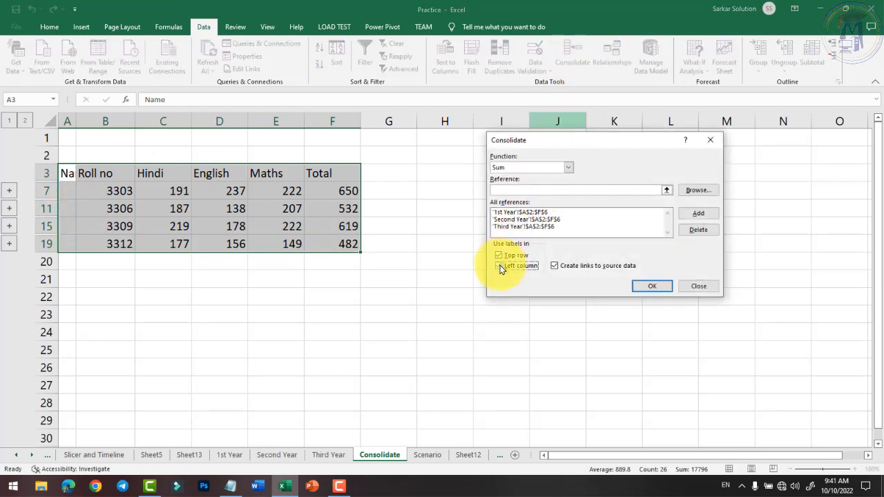
{"action": "left_click", "coordinate": [652, 287]}
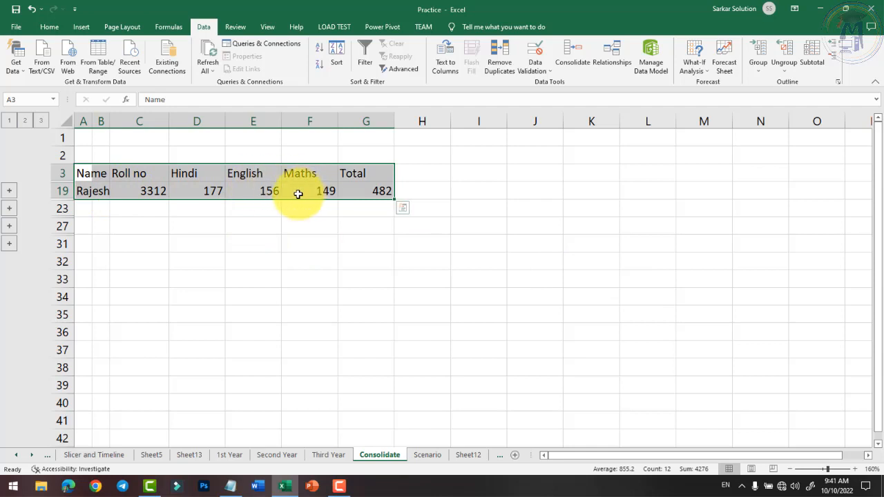
Switch the consolidated table's outline between levels 2 and 3 to compare the detail shown, and collapse it to level 1.
{"action": "left_click", "coordinate": [25, 122]}
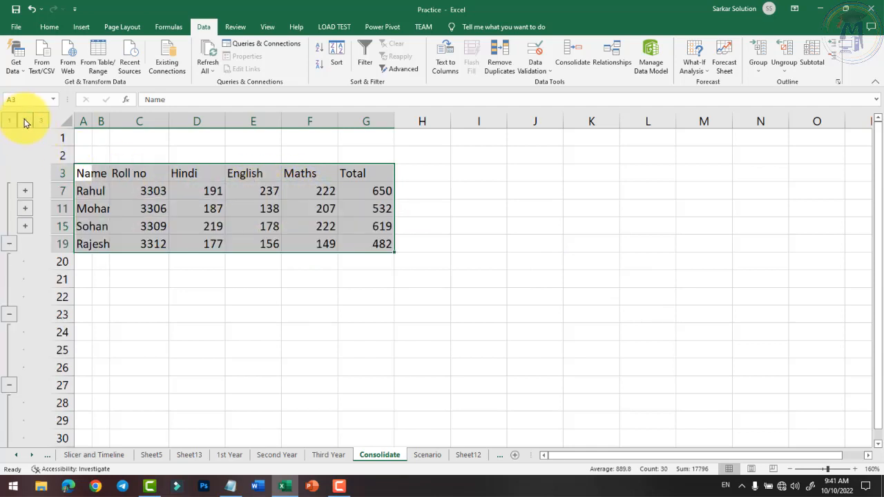
{"action": "left_click", "coordinate": [39, 121]}
{"action": "left_click", "coordinate": [23, 122]}
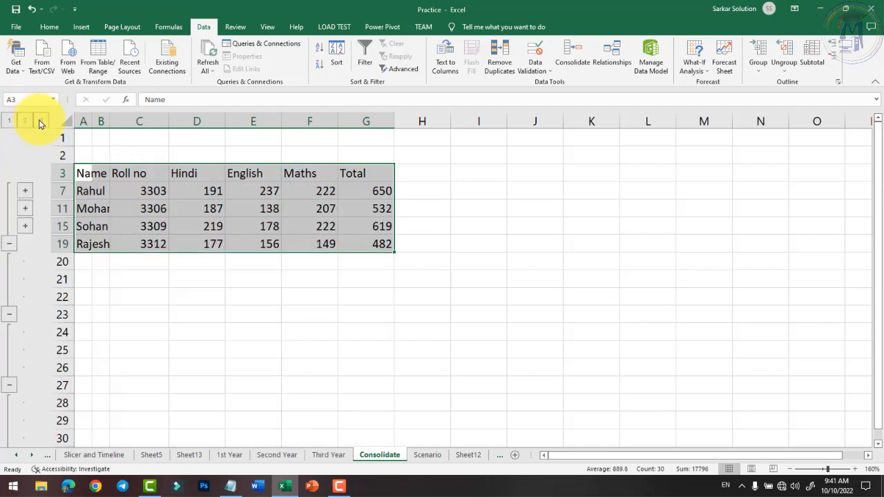
{"action": "left_click", "coordinate": [39, 122]}
{"action": "left_click", "coordinate": [24, 121]}
{"action": "left_click", "coordinate": [9, 121]}
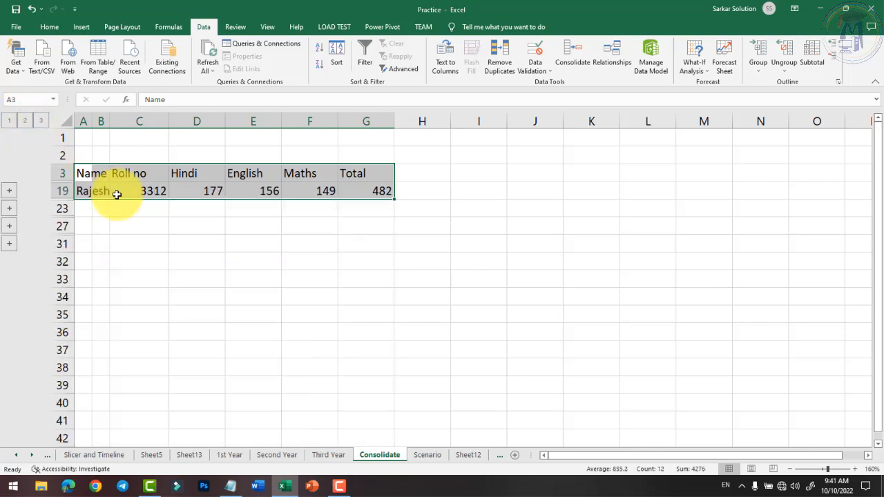
Expand the outline groups of the row 19, row 11 and row 15 students to show their yearly marks.
{"action": "left_click", "coordinate": [10, 191]}
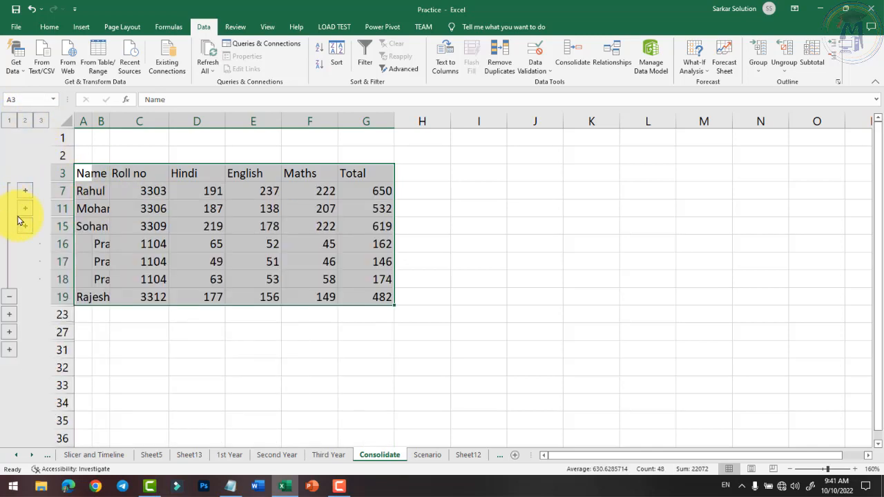
{"action": "left_click", "coordinate": [25, 208]}
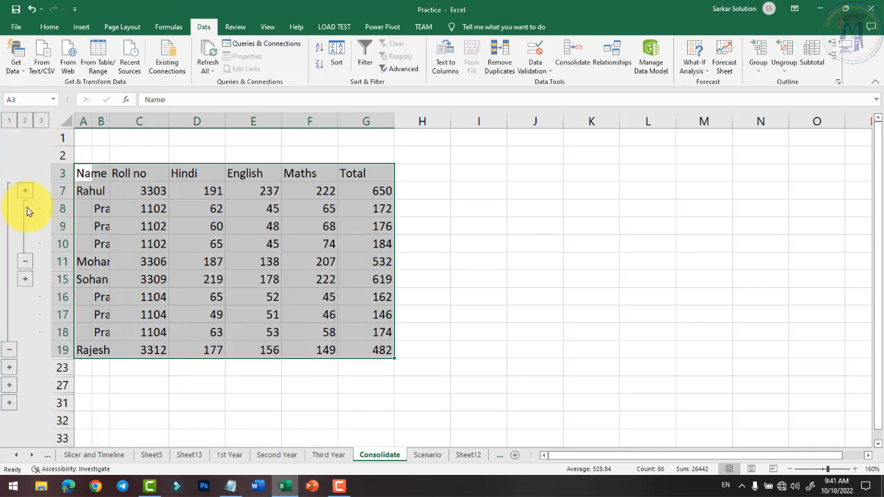
{"action": "left_click", "coordinate": [25, 278]}
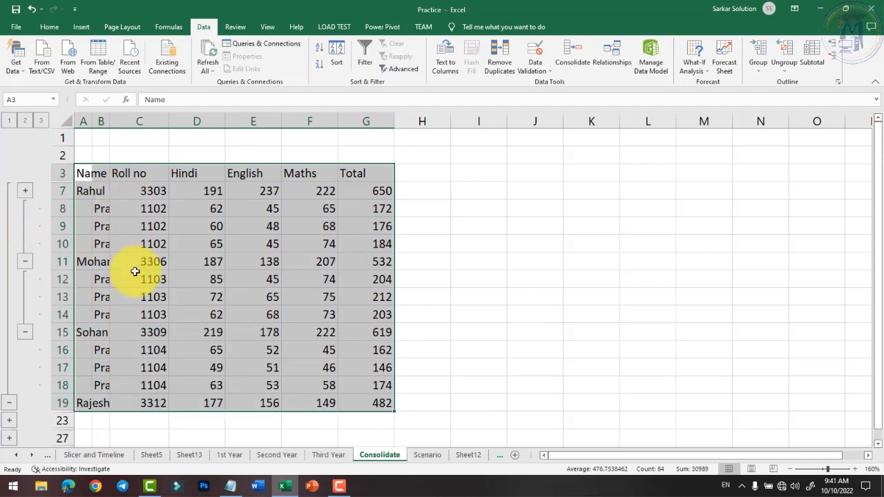
Examine the consolidated workbook labels, roll numbers and Hindi marks, including the sum formula in D7 and the source links in D8:D10.
{"action": "left_click", "coordinate": [181, 246]}
{"action": "left_click", "coordinate": [104, 206]}
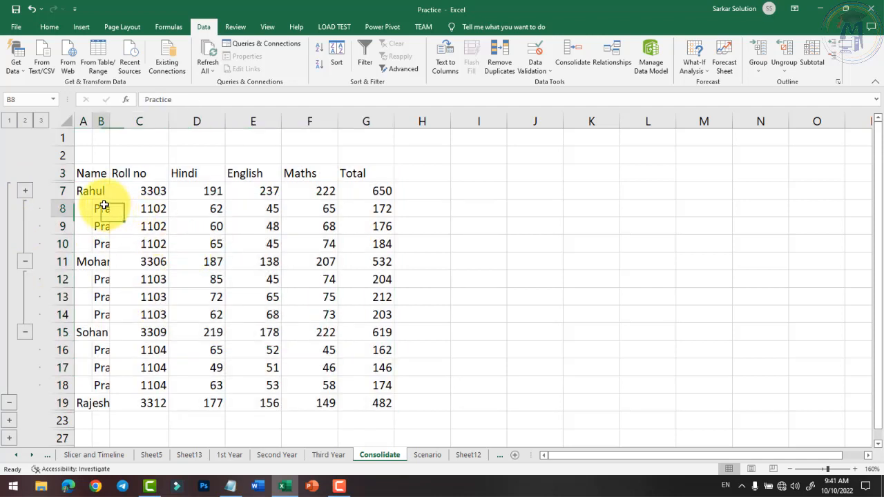
{"action": "left_click_drag", "start_coordinate": [140, 180], "coordinate": [143, 403]}
{"action": "left_click", "coordinate": [209, 297]}
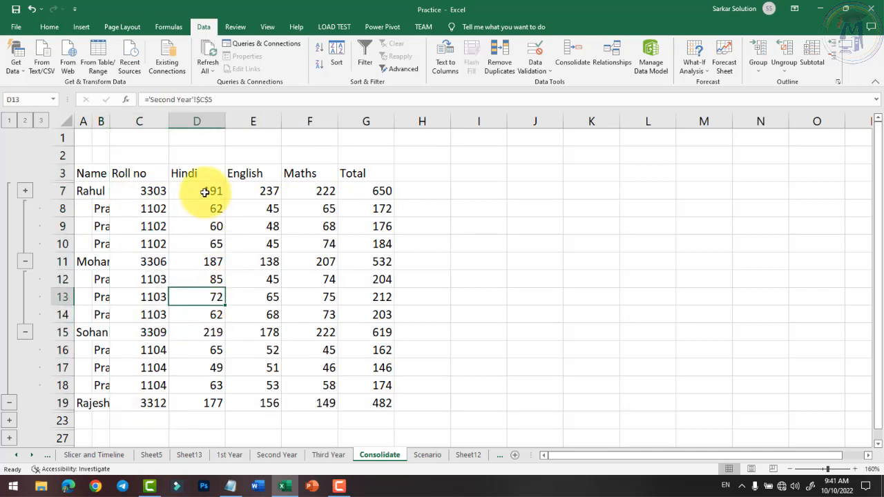
{"action": "left_click", "coordinate": [201, 191]}
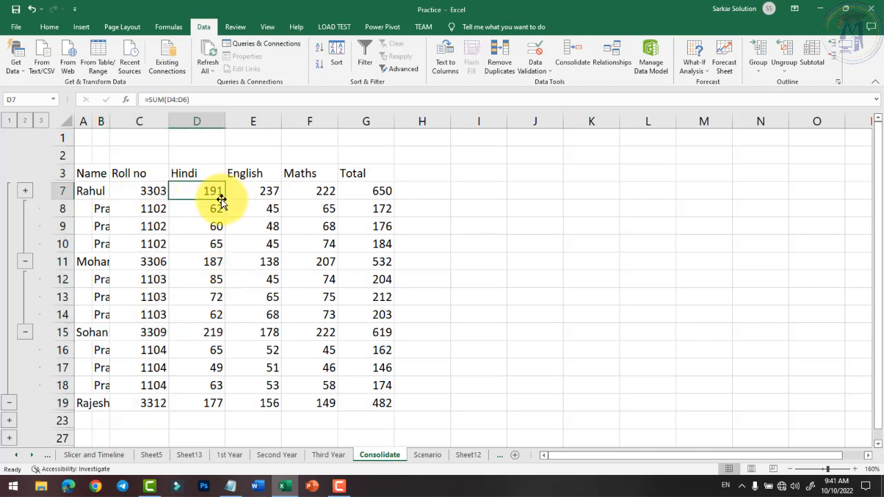
{"action": "left_click", "coordinate": [217, 209]}
{"action": "left_click", "coordinate": [216, 226]}
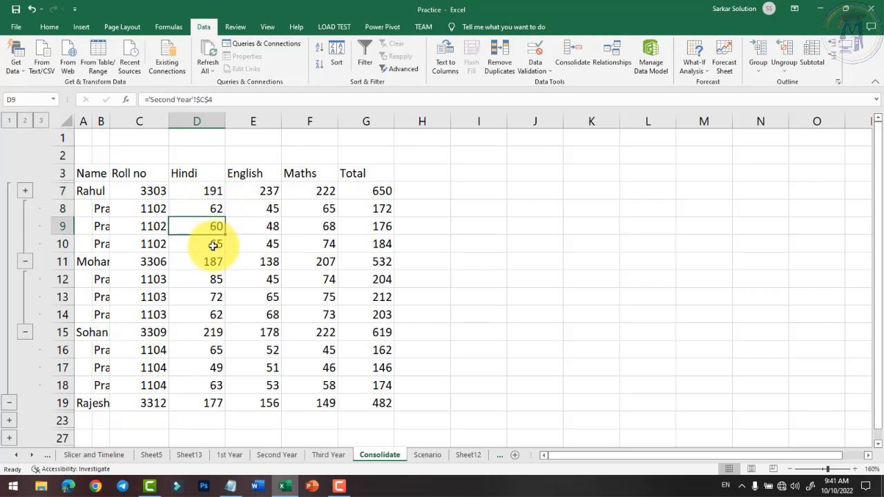
{"action": "left_click", "coordinate": [213, 246]}
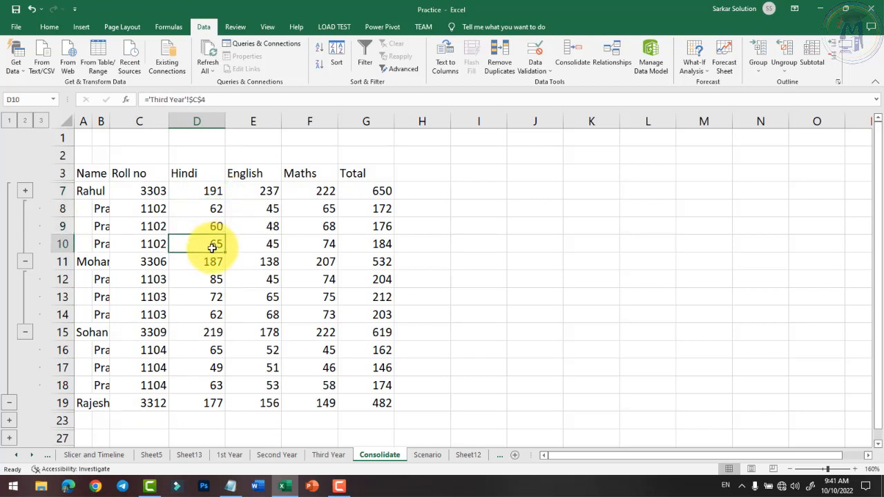
Examine the second student's English and Maths marks in E8:F10 and the first student's summed row D7:G7.
{"action": "left_click", "coordinate": [265, 195]}
{"action": "left_click_drag", "start_coordinate": [270, 207], "coordinate": [266, 244]}
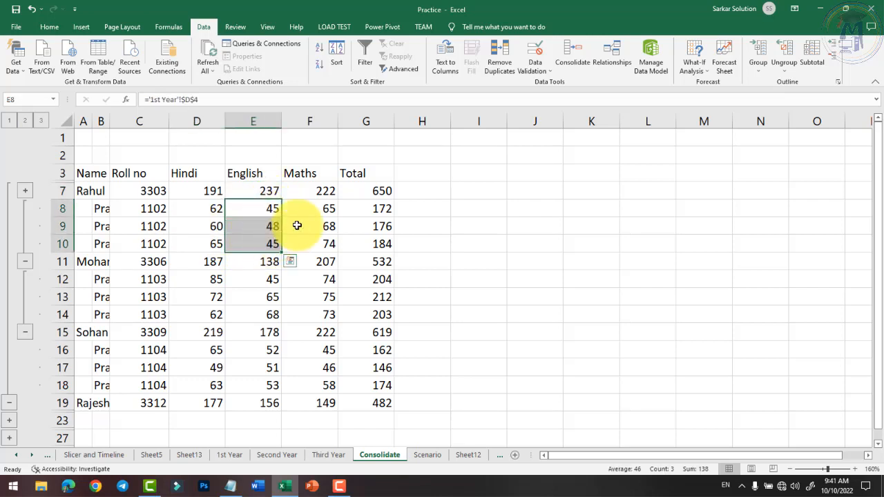
{"action": "left_click_drag", "start_coordinate": [327, 205], "coordinate": [329, 240]}
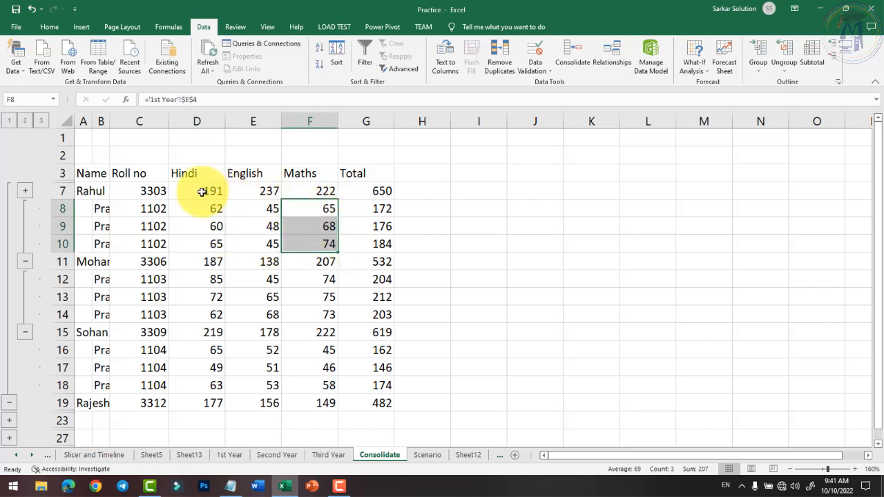
{"action": "left_click_drag", "start_coordinate": [178, 191], "coordinate": [378, 197]}
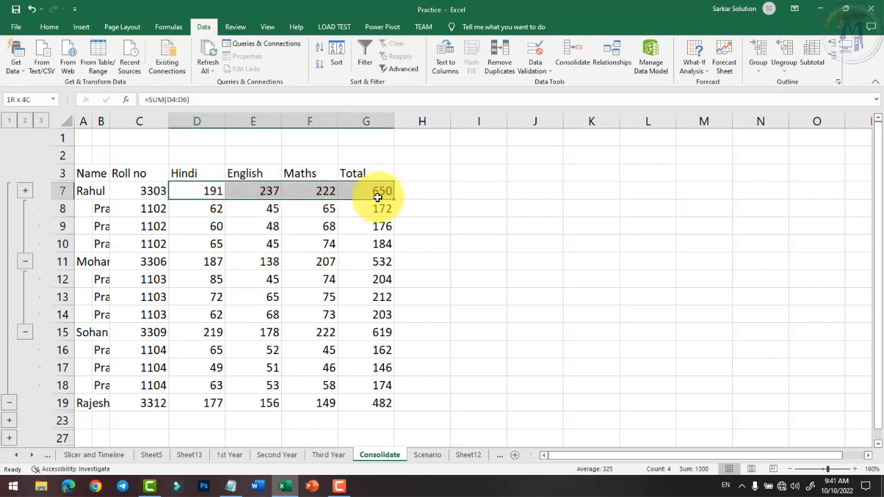
Expand the first student's group and examine the yearly Hindi, English, Maths and Total marks in rows 4 to 6.
{"action": "left_click", "coordinate": [28, 192]}
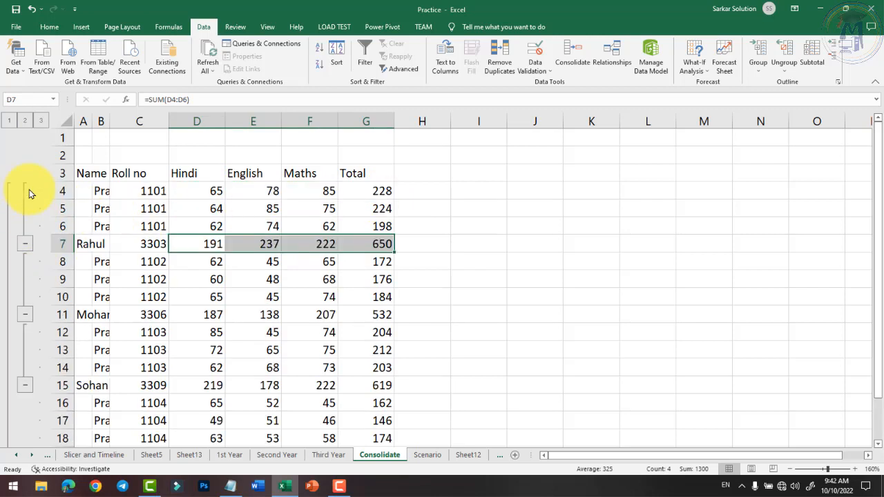
{"action": "left_click", "coordinate": [164, 212]}
{"action": "left_click_drag", "start_coordinate": [215, 192], "coordinate": [213, 226]}
{"action": "left_click_drag", "start_coordinate": [240, 192], "coordinate": [266, 226]}
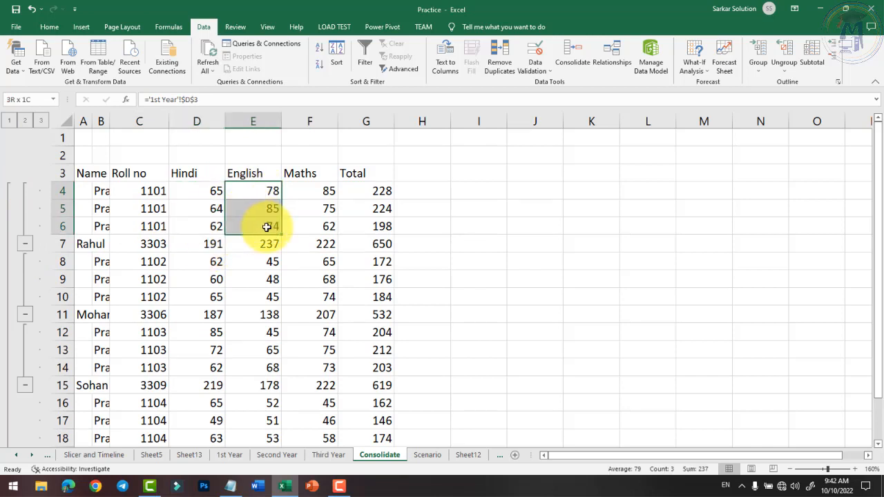
{"action": "left_click_drag", "start_coordinate": [324, 191], "coordinate": [336, 228]}
{"action": "left_click_drag", "start_coordinate": [383, 207], "coordinate": [384, 227]}
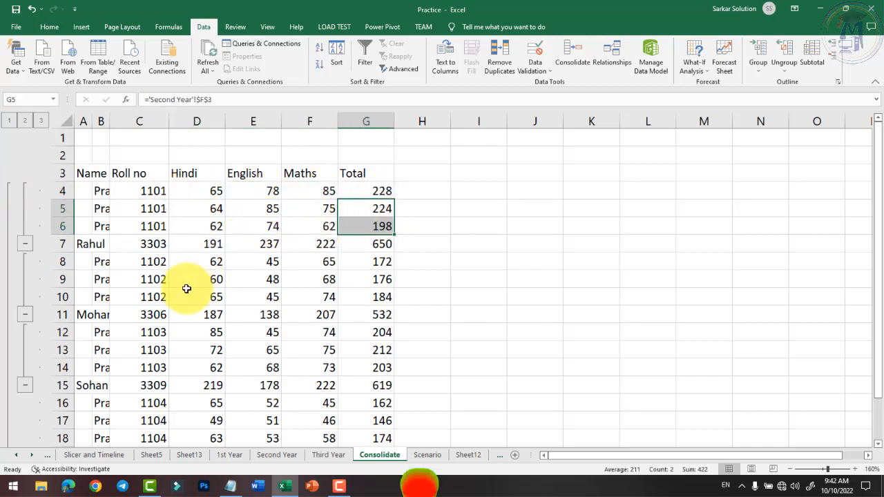
Check the roll number cells of the next two students and collapse the consolidated table to outline level 1.
{"action": "left_click", "coordinate": [160, 259]}
{"action": "left_click", "coordinate": [156, 346]}
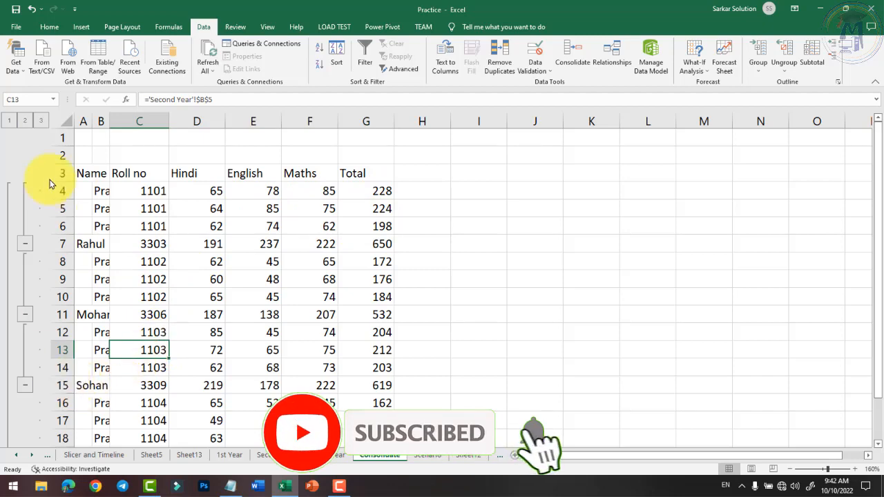
{"action": "left_click", "coordinate": [9, 120]}
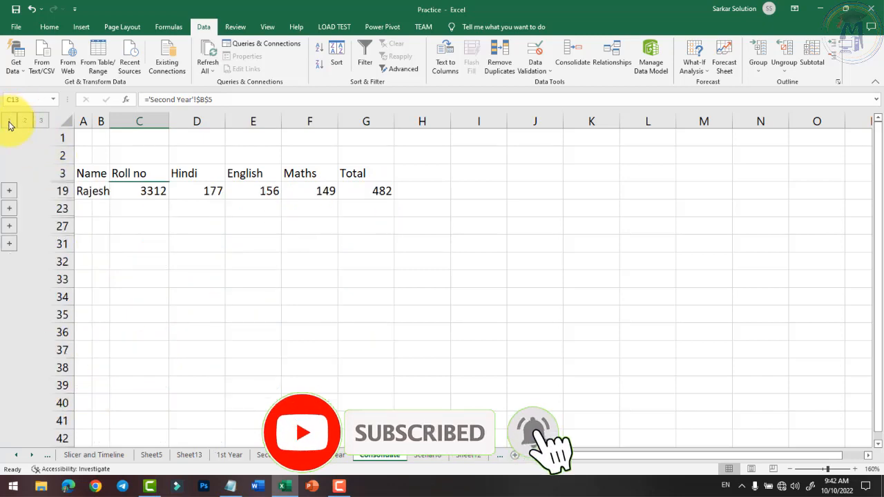
Expand the consolidated table to its full outline detail and examine the yearly rows beneath each student's total.
{"action": "left_click", "coordinate": [11, 192]}
{"action": "left_click", "coordinate": [10, 121]}
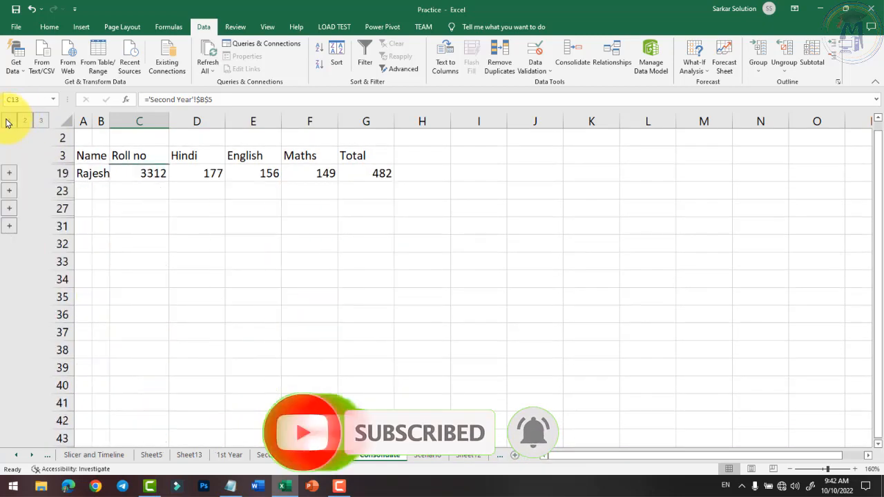
{"action": "left_click", "coordinate": [25, 121]}
{"action": "left_click", "coordinate": [40, 120]}
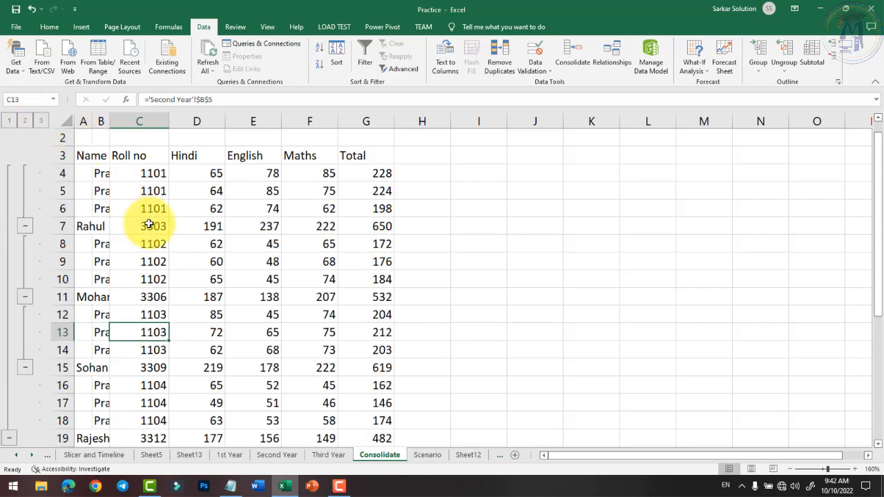
{"action": "scroll", "coordinate": [205, 227], "scroll_direction": "down", "scroll_amount": 2}
{"action": "scroll", "coordinate": [214, 227], "scroll_direction": "up", "scroll_amount": 3}
{"action": "left_click", "coordinate": [213, 226]}
{"action": "scroll", "coordinate": [248, 221], "scroll_direction": "down", "scroll_amount": 1}
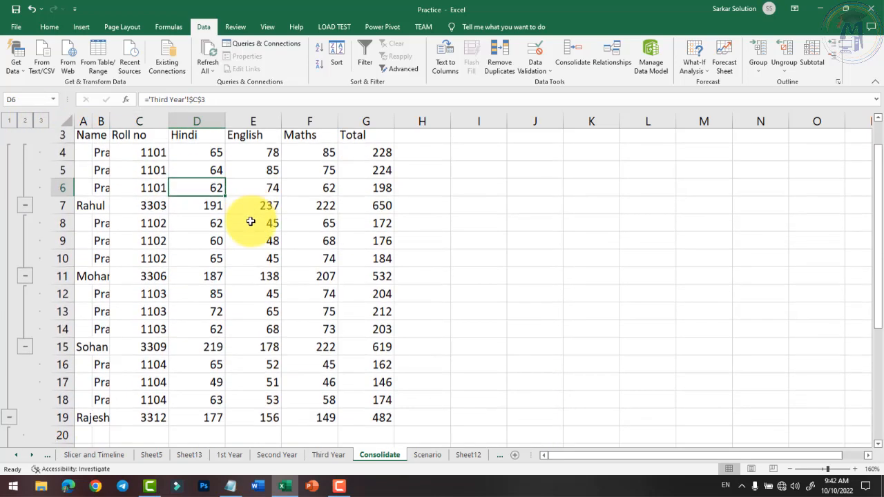
{"action": "scroll", "coordinate": [221, 244], "scroll_direction": "up", "scroll_amount": 1}
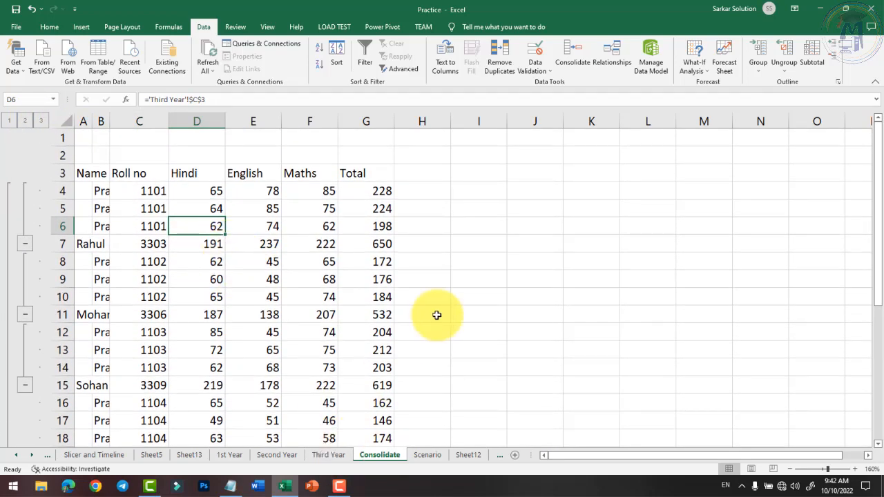
Delete the Consolidate worksheet and insert a new blank worksheet after Scenario.
{"action": "right_click", "coordinate": [385, 457]}
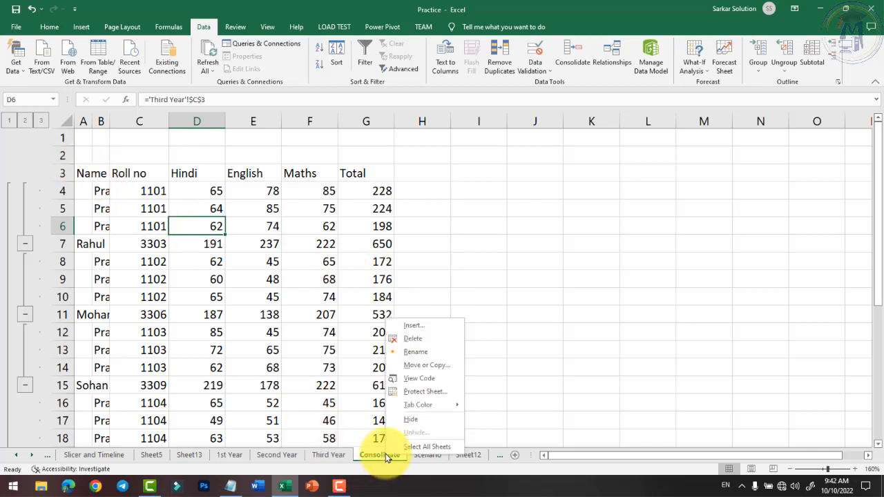
{"action": "left_click", "coordinate": [419, 340]}
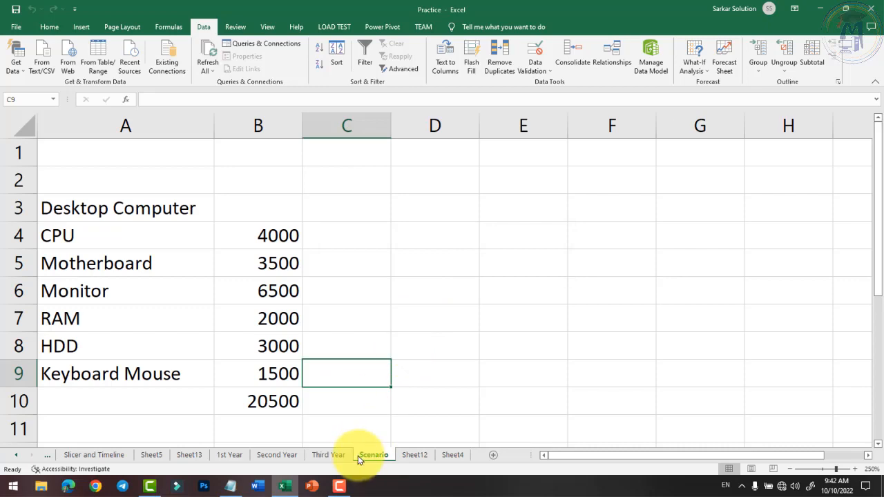
{"action": "left_click", "coordinate": [495, 455]}
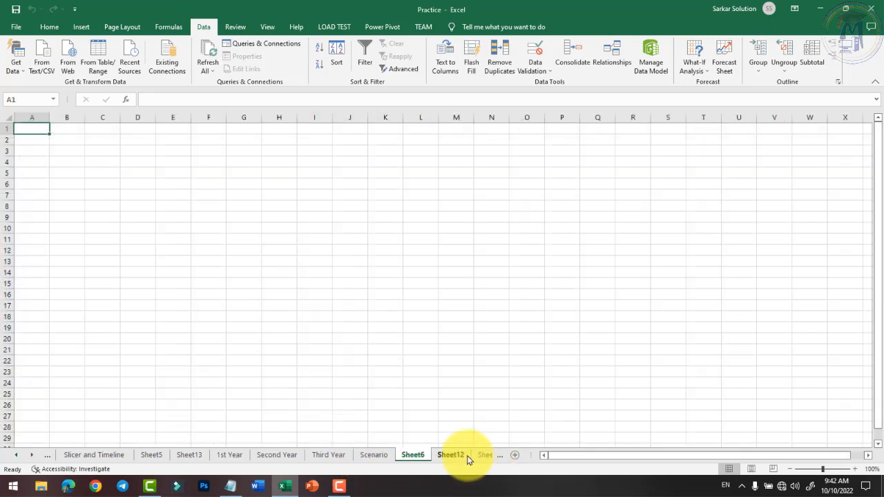
Move the Sheet4 worksheet directly after Third Year and open the 1st Year worksheet.
{"action": "left_click", "coordinate": [464, 456]}
{"action": "left_click_drag", "start_coordinate": [406, 461], "coordinate": [279, 460]}
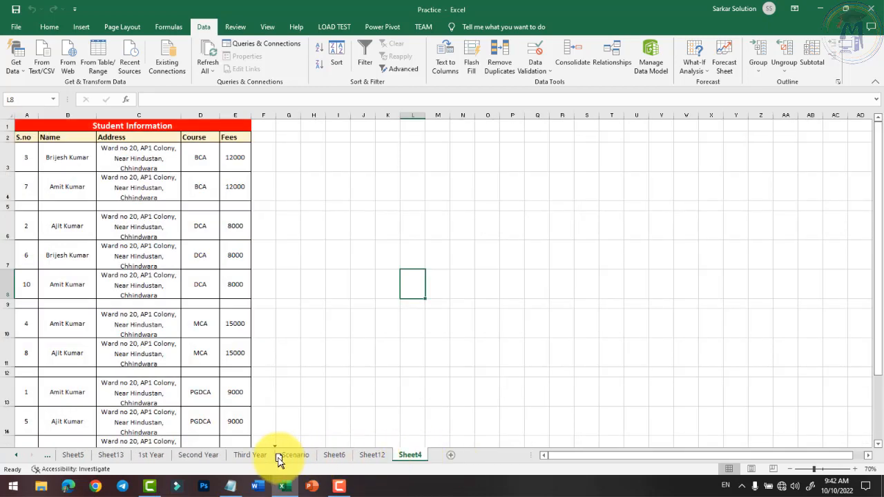
{"action": "left_click", "coordinate": [151, 456]}
Remove all the stored references from the Consolidate settings of the 1st Year worksheet.
{"action": "left_click", "coordinate": [574, 68]}
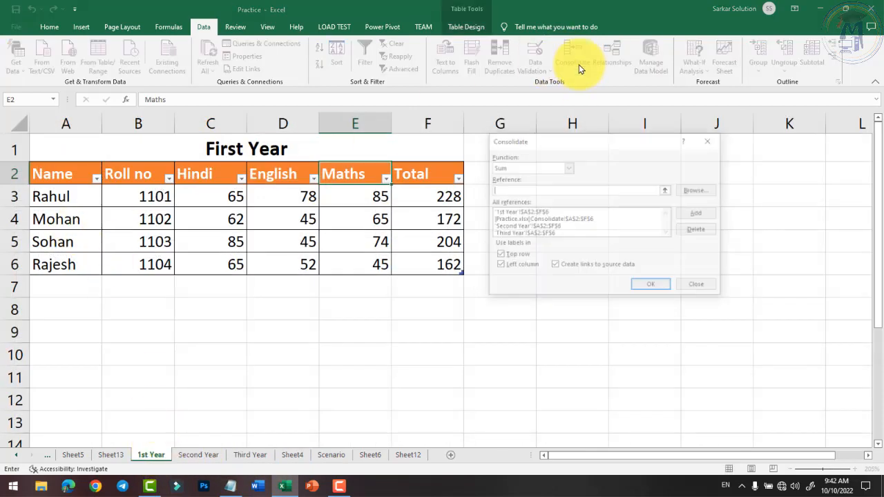
{"action": "left_click", "coordinate": [555, 211]}
{"action": "left_click", "coordinate": [698, 229]}
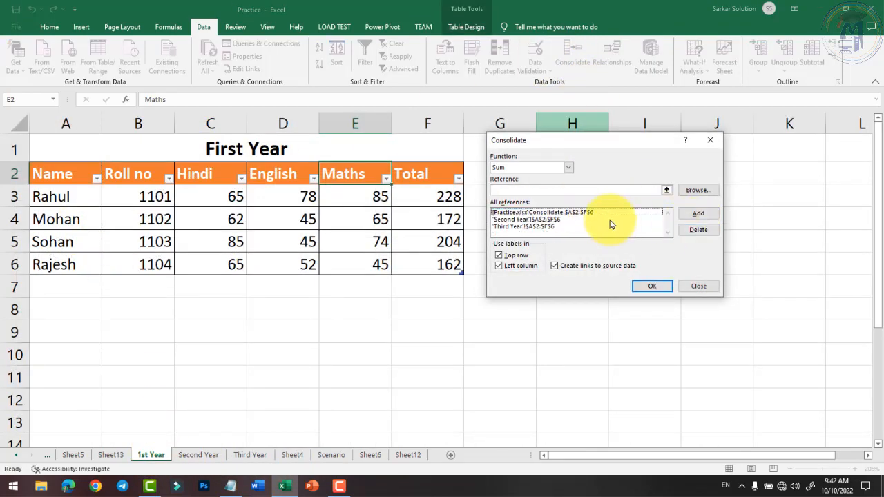
{"action": "left_click", "coordinate": [627, 213]}
{"action": "left_click", "coordinate": [687, 229]}
{"action": "left_click", "coordinate": [566, 212]}
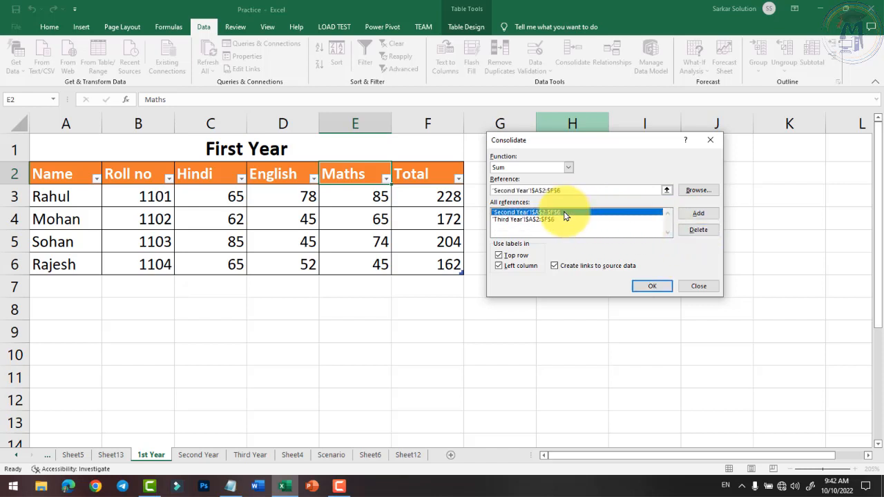
{"action": "left_click", "coordinate": [695, 230]}
{"action": "left_click", "coordinate": [559, 212]}
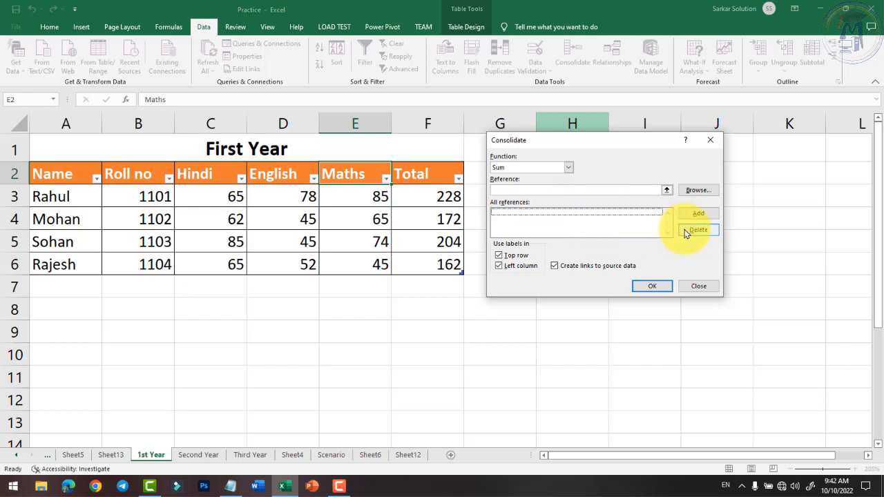
{"action": "left_click", "coordinate": [698, 287]}
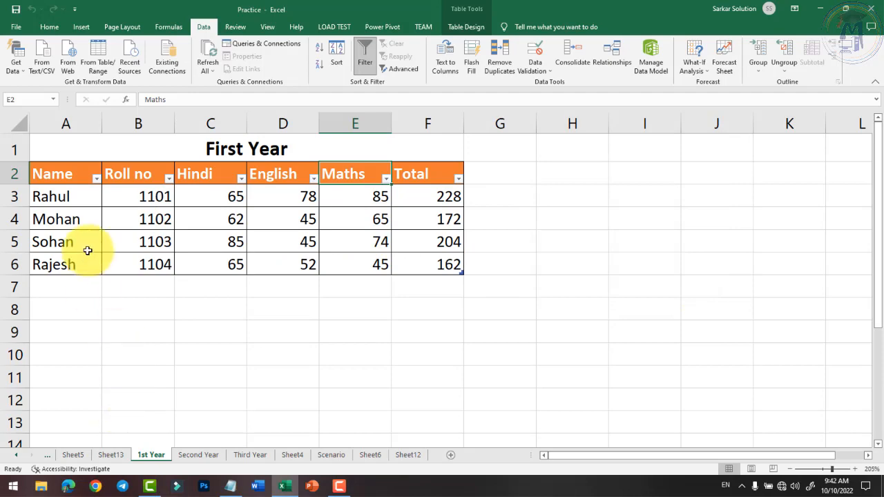
Review the marks tables on the 1st Year, Second Year and Third Year worksheets, highlighting the First Year range A2:F6.
{"action": "left_click_drag", "start_coordinate": [67, 174], "coordinate": [448, 270]}
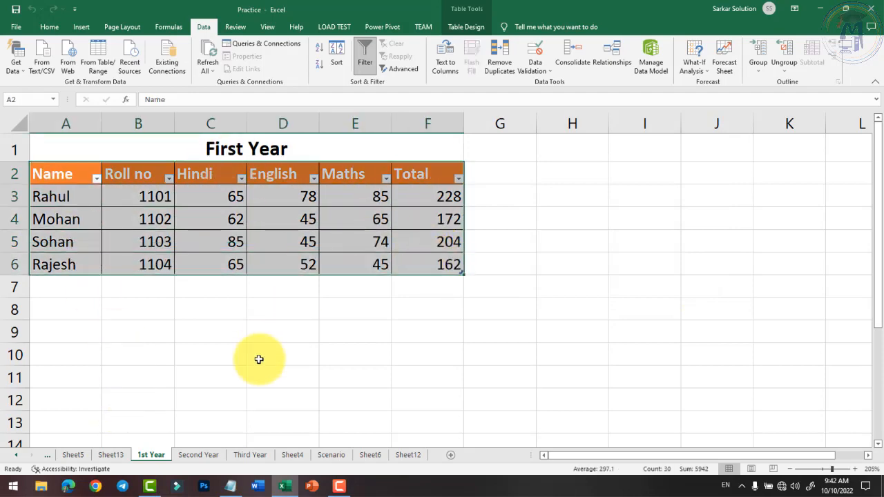
{"action": "left_click", "coordinate": [198, 454]}
{"action": "left_click", "coordinate": [250, 455]}
{"action": "left_click", "coordinate": [207, 454]}
{"action": "left_click", "coordinate": [152, 454]}
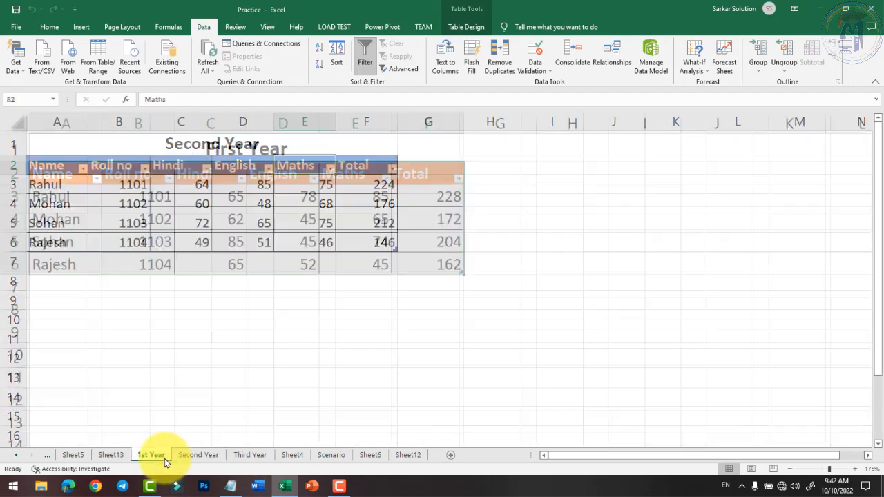
{"action": "left_click", "coordinate": [72, 164]}
{"action": "left_click_drag", "start_coordinate": [65, 172], "coordinate": [475, 241]}
{"action": "left_click", "coordinate": [484, 257]}
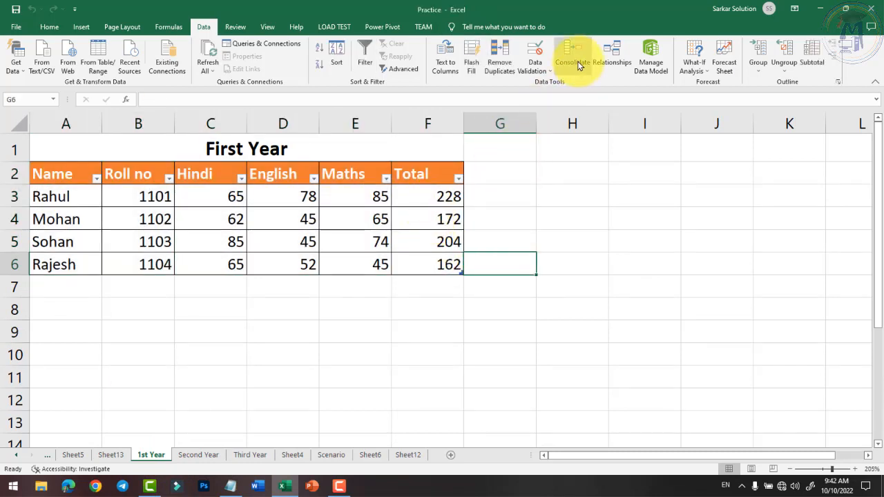
Start a consolidation with the Sum function and add the 1st Year range A2:F6 as a reference.
{"action": "left_click", "coordinate": [578, 62]}
{"action": "left_click", "coordinate": [508, 169]}
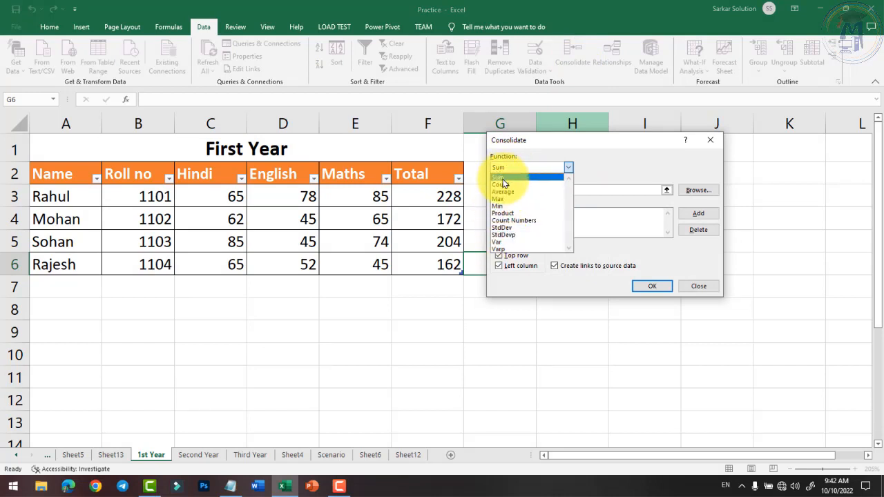
{"action": "left_click", "coordinate": [502, 178]}
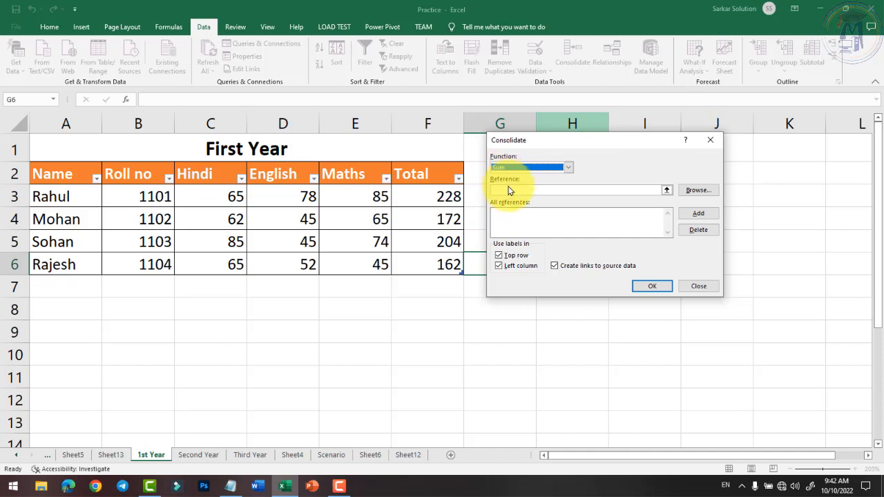
{"action": "left_click_drag", "start_coordinate": [60, 173], "coordinate": [405, 266]}
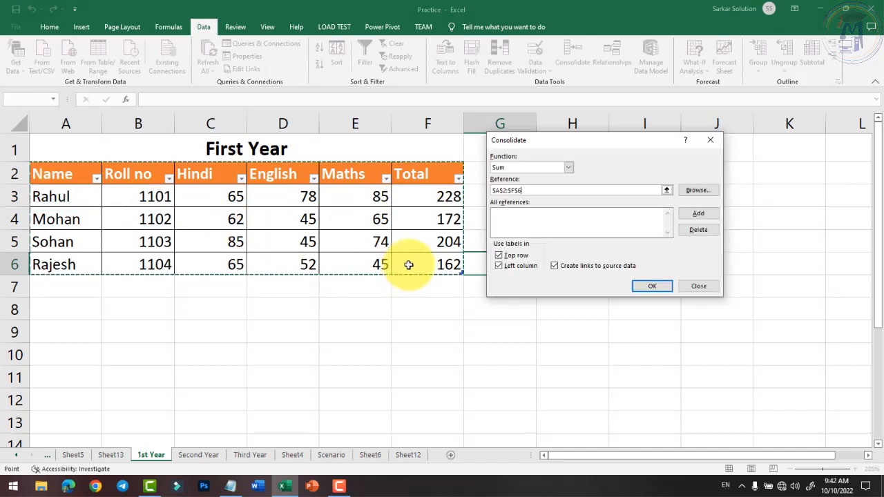
{"action": "left_click", "coordinate": [703, 214]}
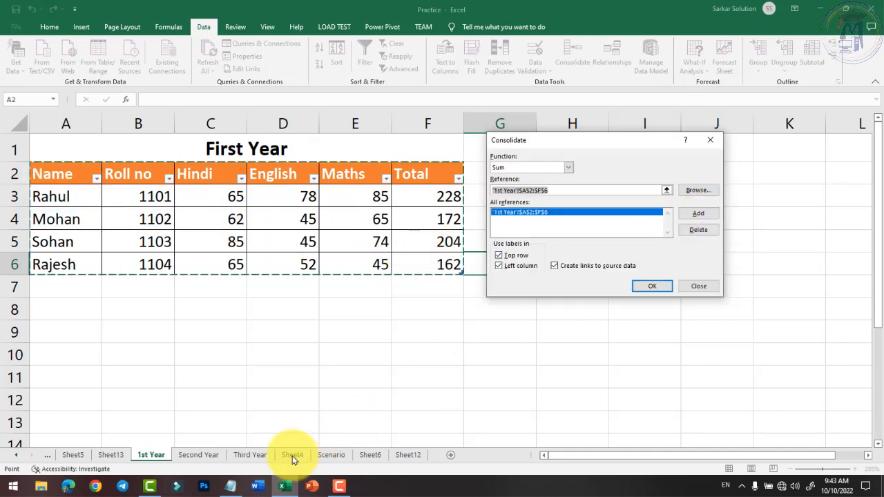
Add the Second Year range A2:F6 to the consolidation references.
{"action": "left_click", "coordinate": [202, 455]}
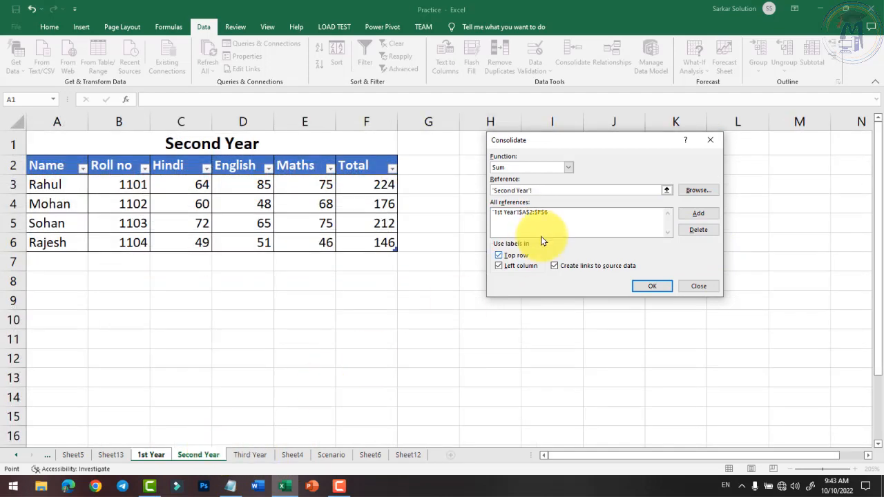
{"action": "left_click_drag", "start_coordinate": [65, 173], "coordinate": [390, 245]}
{"action": "left_click", "coordinate": [698, 213]}
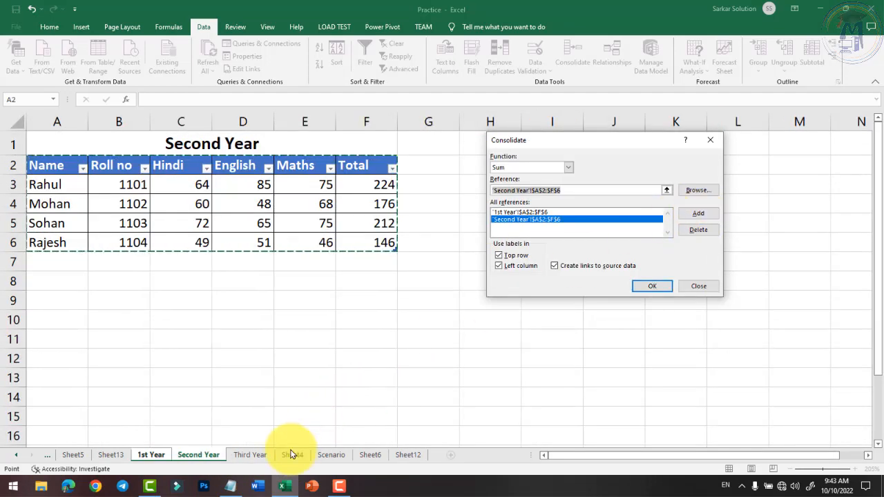
Reselect range A2:F6 on the Third Year worksheet and add it to the consolidation references.
{"action": "left_click", "coordinate": [252, 454]}
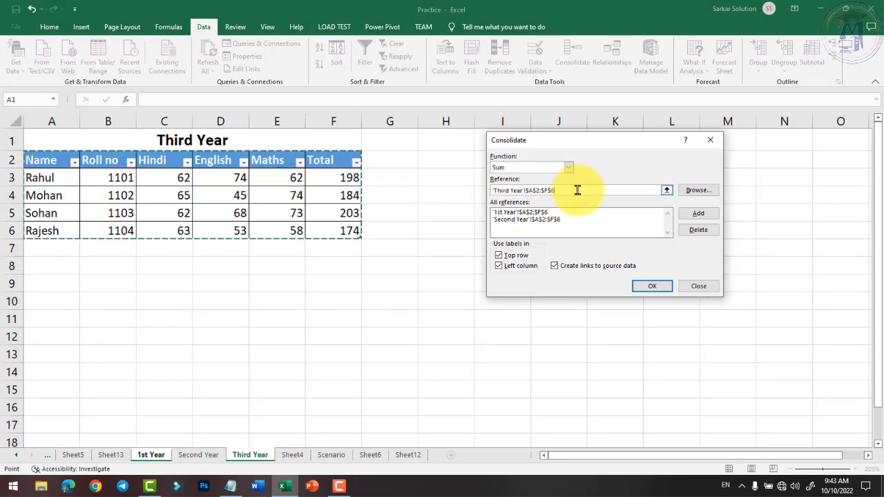
{"action": "left_click", "coordinate": [577, 190]}
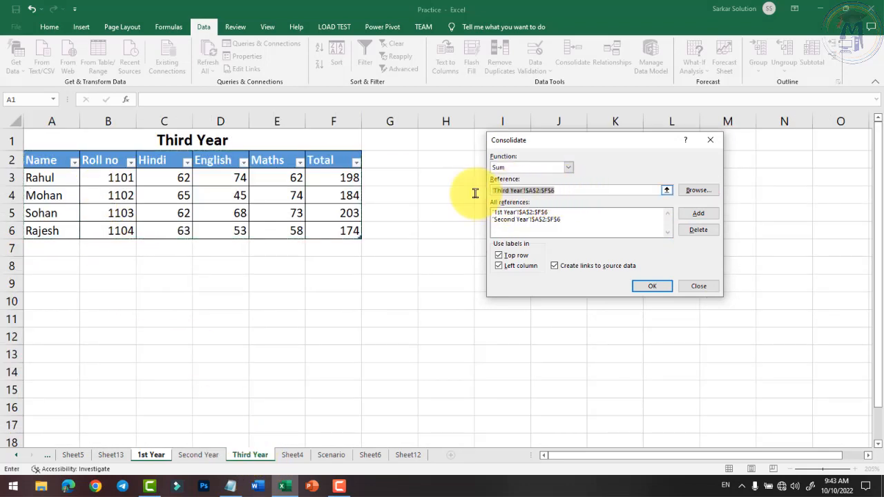
{"action": "key", "text": "Delete"}
{"action": "left_click_drag", "start_coordinate": [56, 160], "coordinate": [344, 231]}
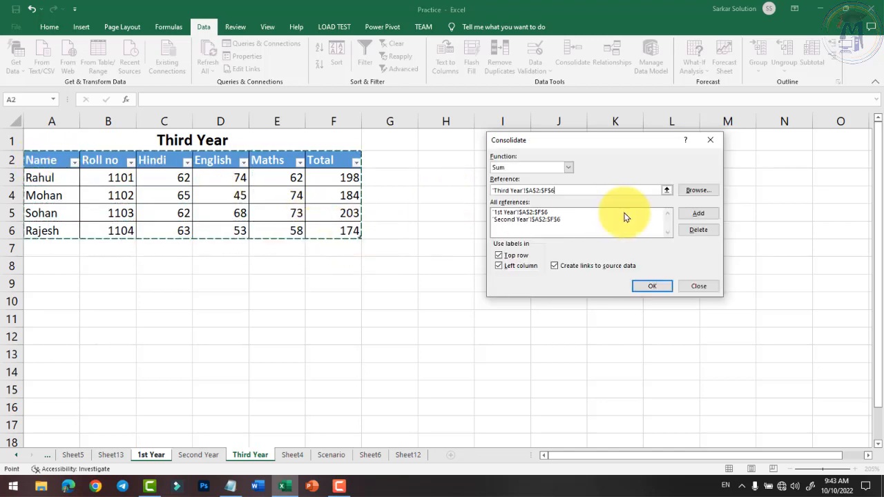
{"action": "left_click", "coordinate": [697, 216]}
Try to run the linked consolidation from the 1st Year worksheet with Sheet6 chosen while the dialog is open.
{"action": "left_click", "coordinate": [295, 458]}
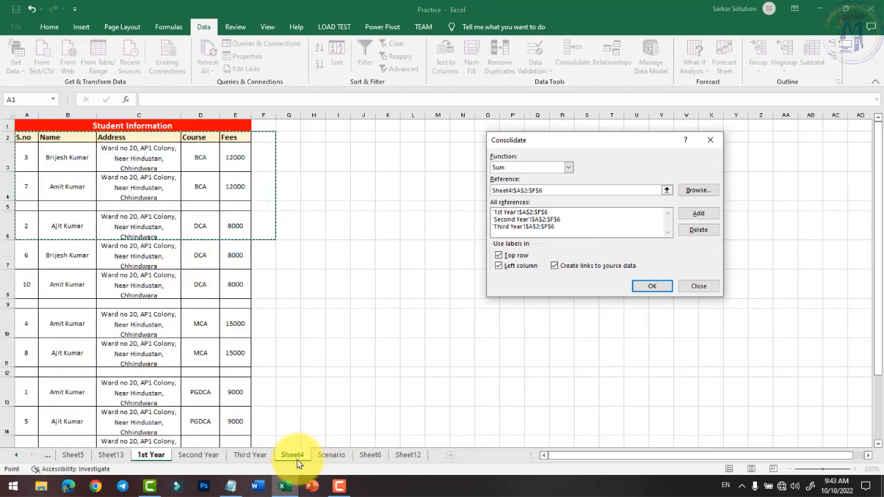
{"action": "left_click", "coordinate": [408, 454]}
{"action": "left_click", "coordinate": [370, 454]}
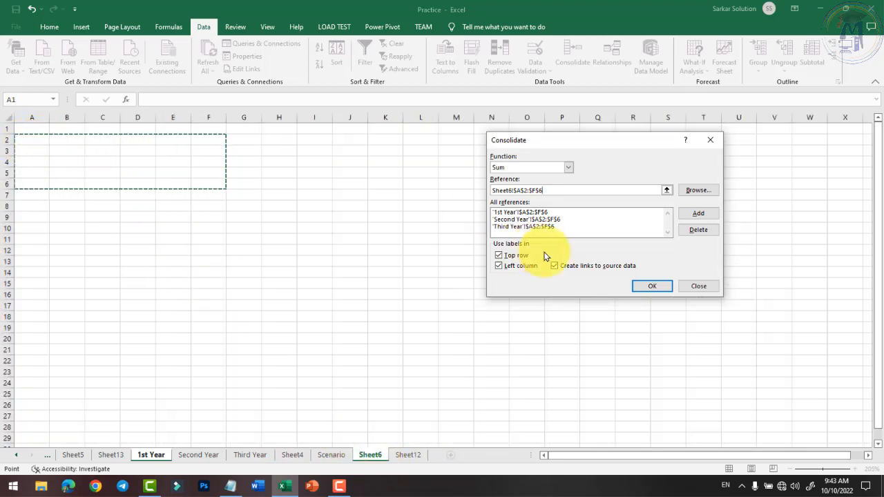
{"action": "left_click", "coordinate": [652, 290]}
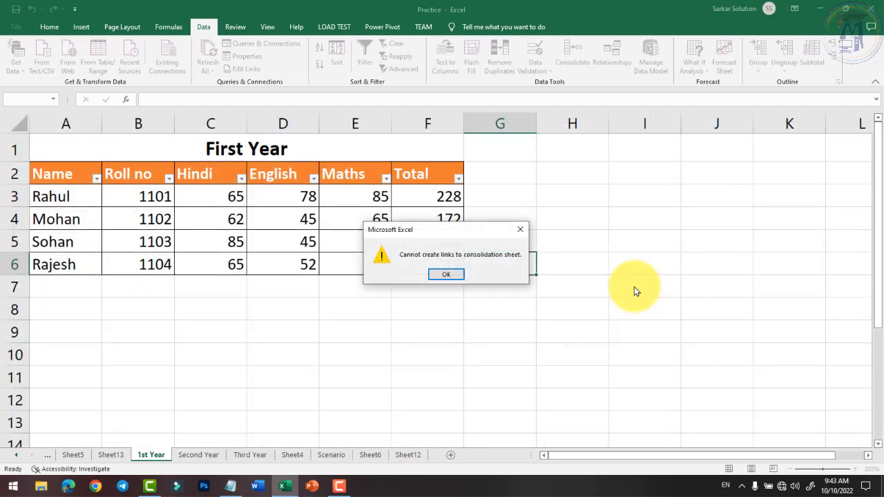
{"action": "left_click", "coordinate": [448, 273]}
Consolidate the three yearly ranges by Sum into A3:F7 of Sheet6, using top row and left column labels and links to source data.
{"action": "left_click", "coordinate": [408, 454]}
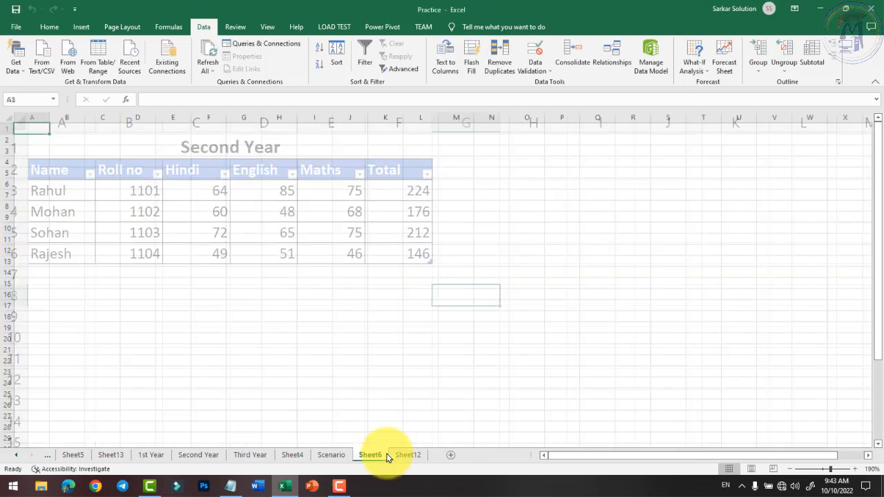
{"action": "left_click", "coordinate": [205, 225]}
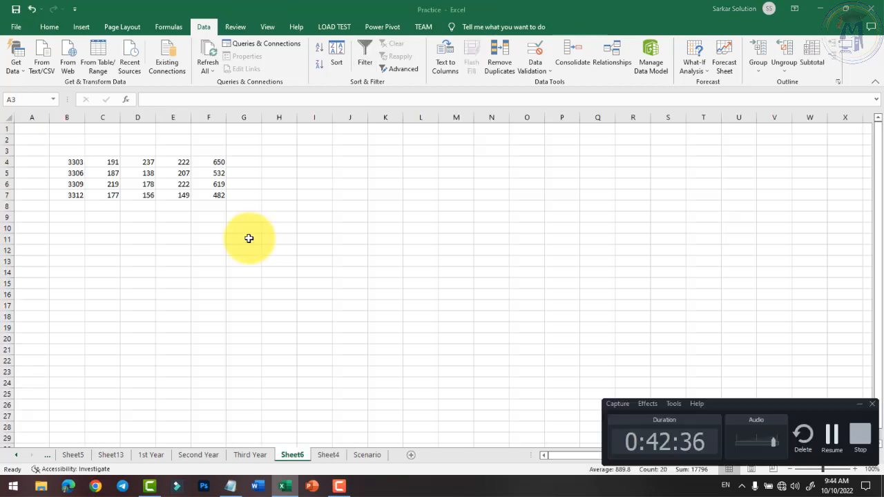
{"action": "left_click_drag", "start_coordinate": [31, 151], "coordinate": [214, 196]}
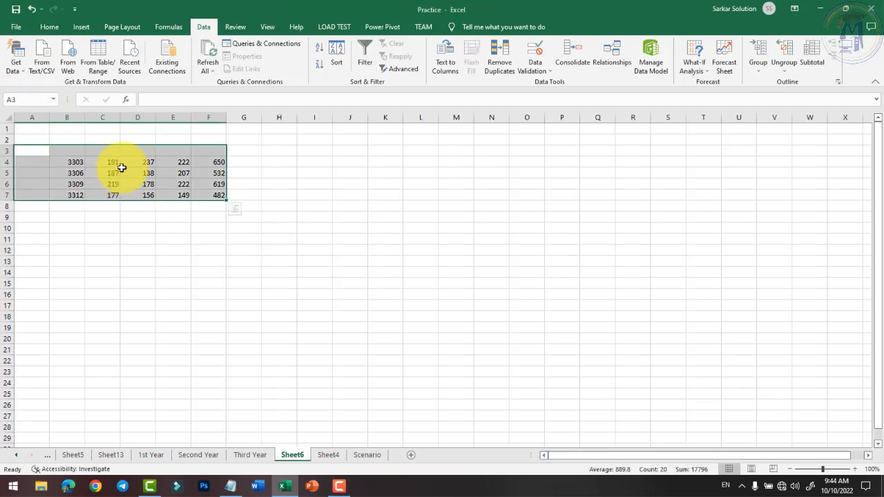
{"action": "scroll", "coordinate": [42, 167], "scroll_direction": "up", "scroll_amount": 5}
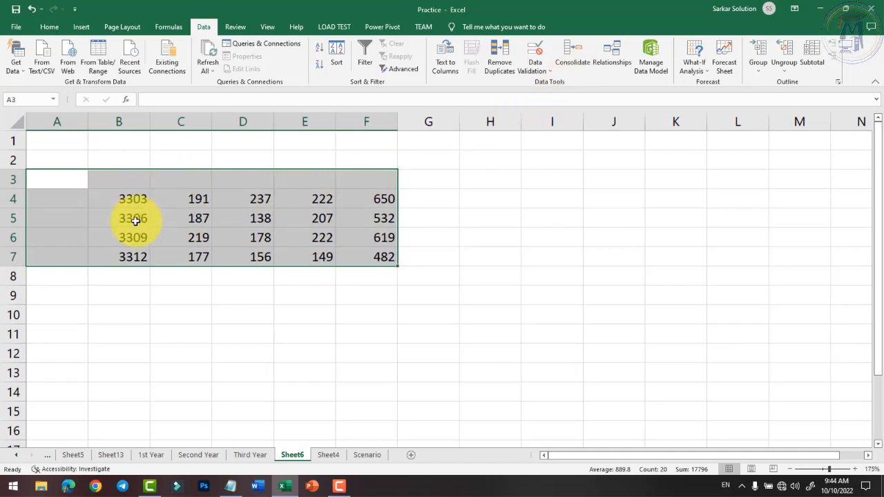
{"action": "left_click", "coordinate": [572, 60]}
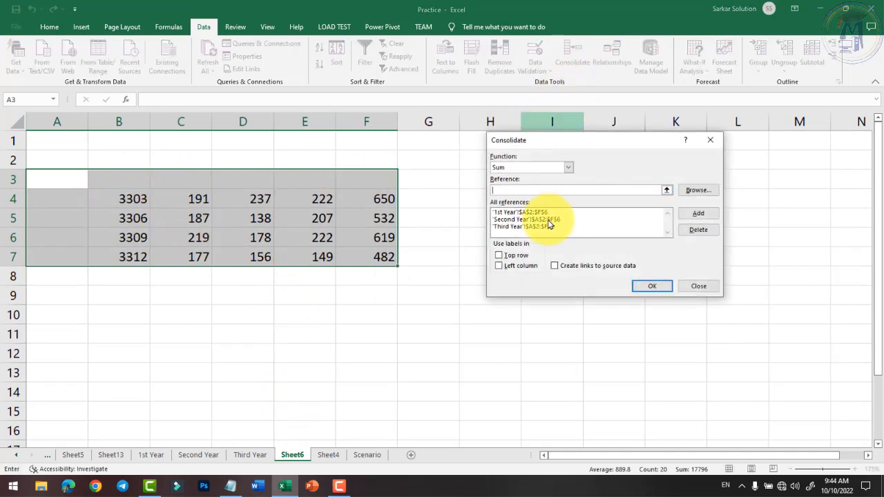
{"action": "left_click", "coordinate": [514, 189]}
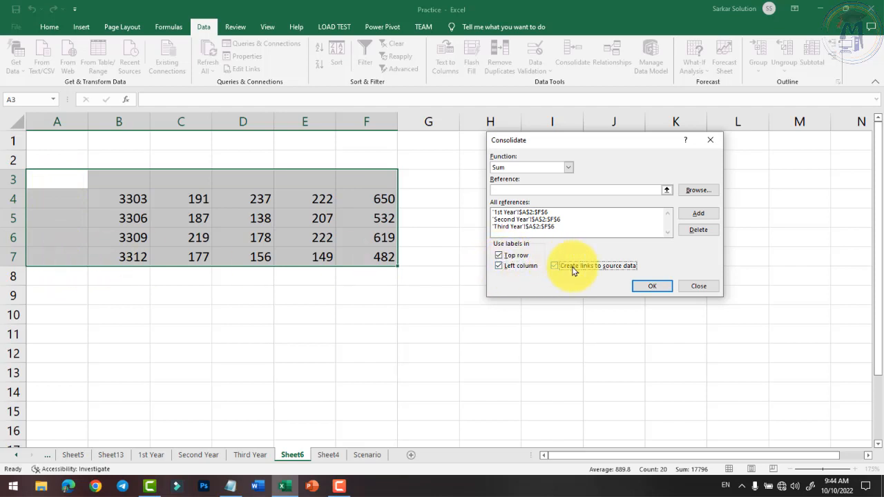
{"action": "left_click", "coordinate": [649, 287]}
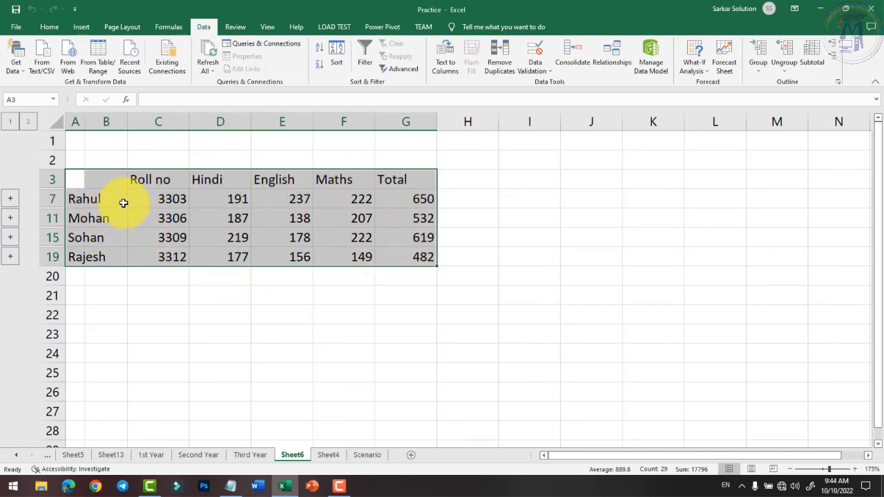
Examine the consolidated Hindi, English, Maths and Total sums for each student on Sheet6.
{"action": "left_click", "coordinate": [108, 181]}
{"action": "left_click", "coordinate": [75, 179]}
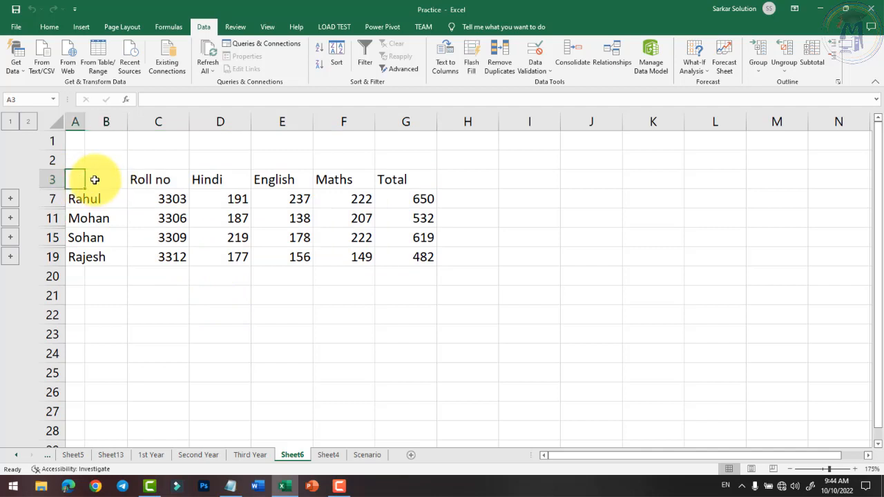
{"action": "left_click", "coordinate": [101, 214]}
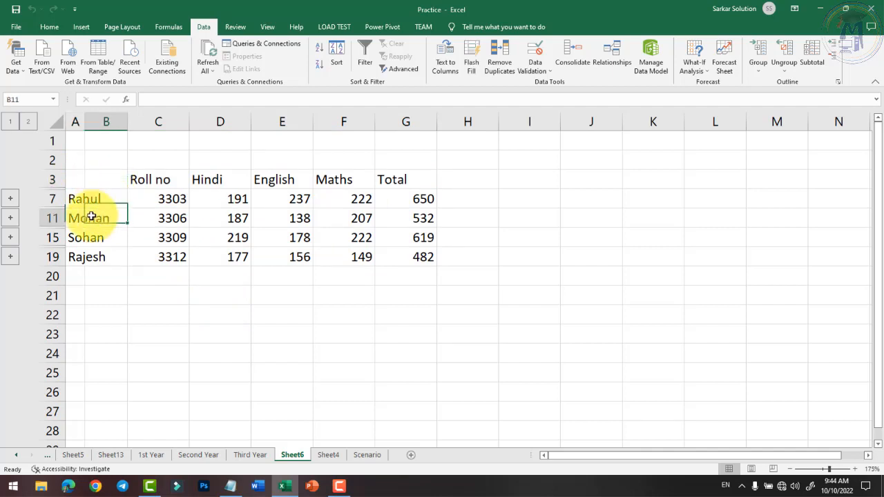
{"action": "left_click", "coordinate": [93, 198]}
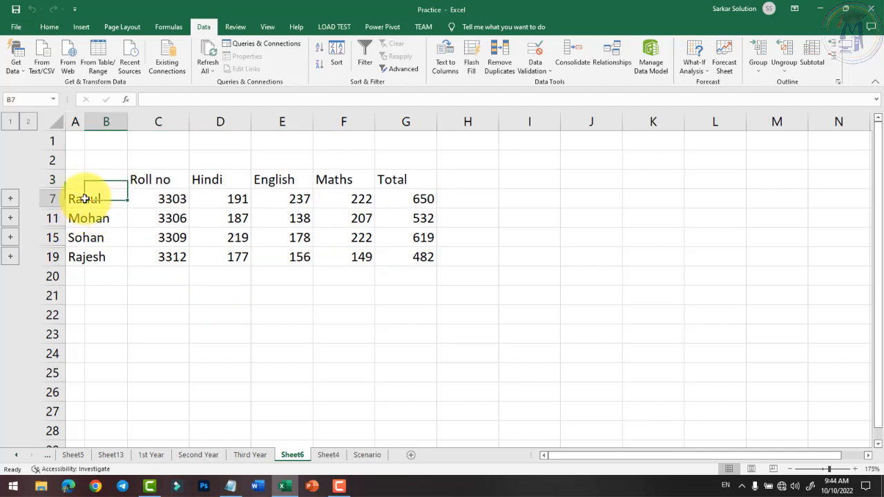
{"action": "left_click", "coordinate": [226, 199]}
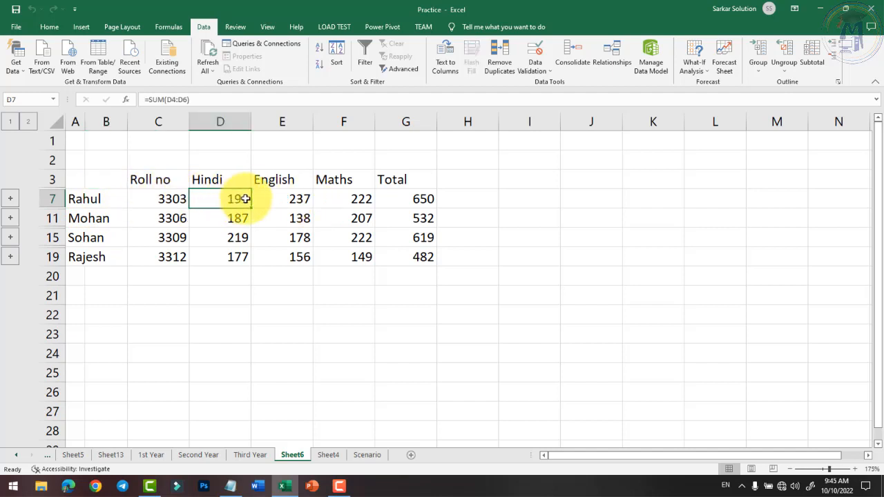
{"action": "left_click", "coordinate": [298, 199]}
{"action": "left_click", "coordinate": [361, 198]}
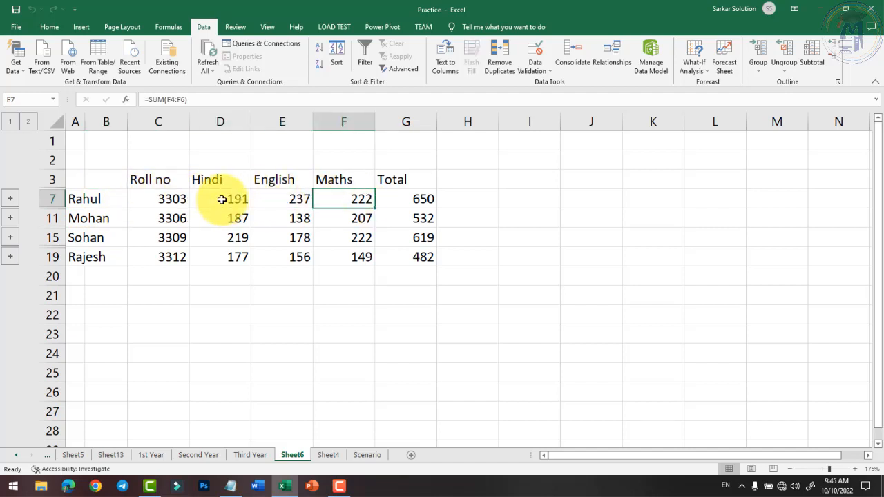
{"action": "left_click_drag", "start_coordinate": [221, 199], "coordinate": [405, 200]}
{"action": "left_click", "coordinate": [412, 199]}
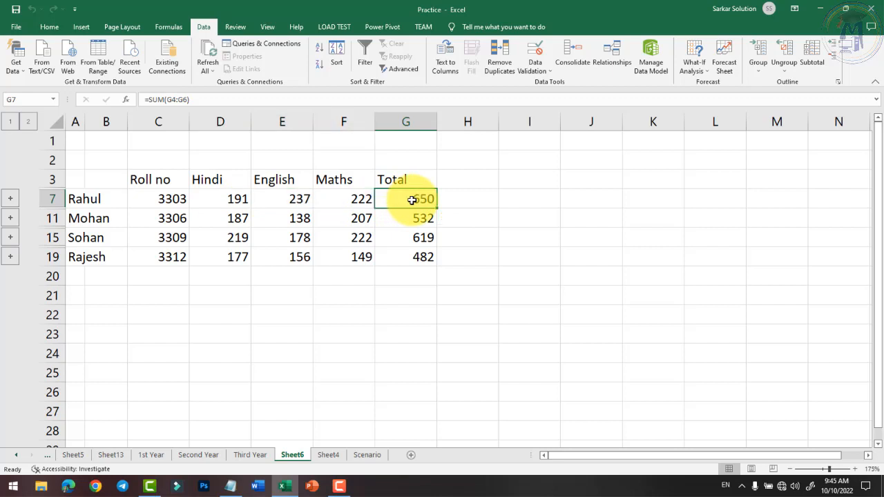
{"action": "left_click_drag", "start_coordinate": [239, 220], "coordinate": [415, 218]}
{"action": "left_click_drag", "start_coordinate": [295, 256], "coordinate": [343, 257]}
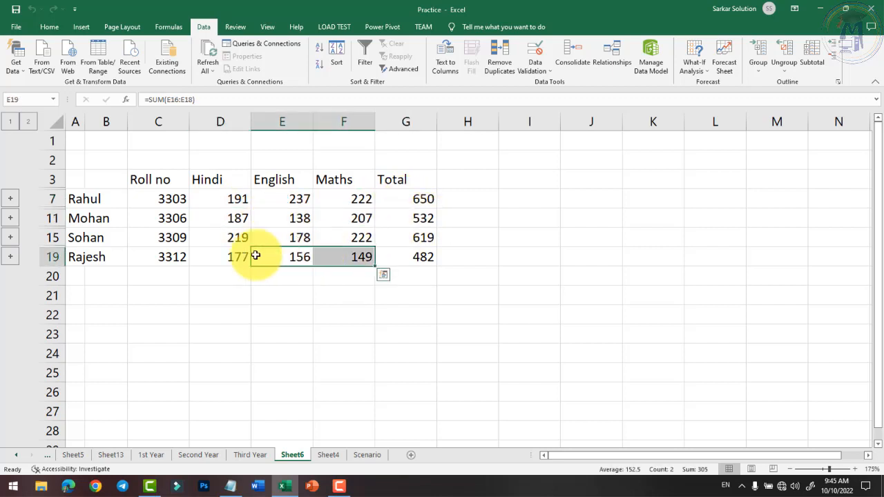
{"action": "left_click", "coordinate": [233, 213]}
Expand all four students' outline groups on Sheet6 to view the linked yearly source rows.
{"action": "left_click", "coordinate": [11, 202]}
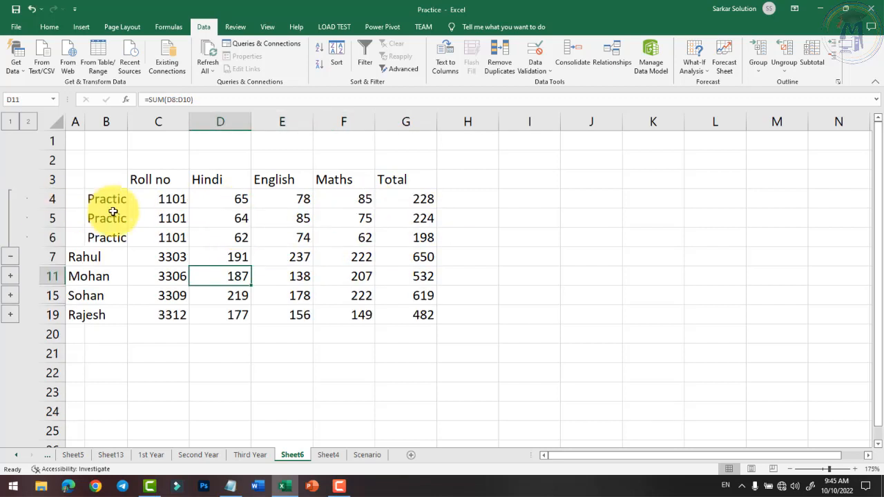
{"action": "left_click", "coordinate": [237, 198]}
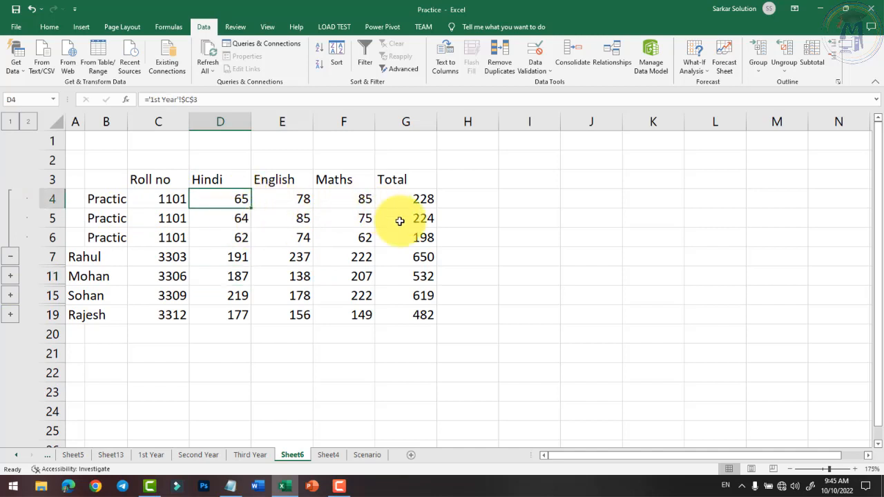
{"action": "left_click", "coordinate": [8, 276]}
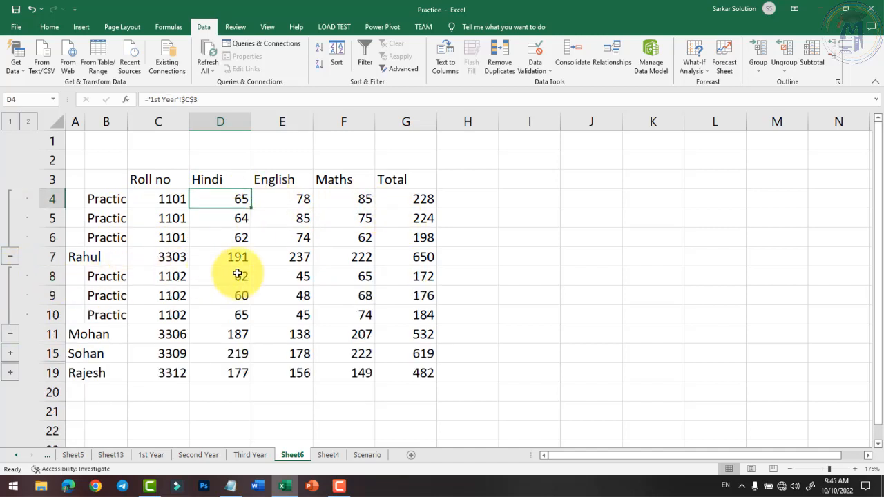
{"action": "left_click", "coordinate": [9, 355]}
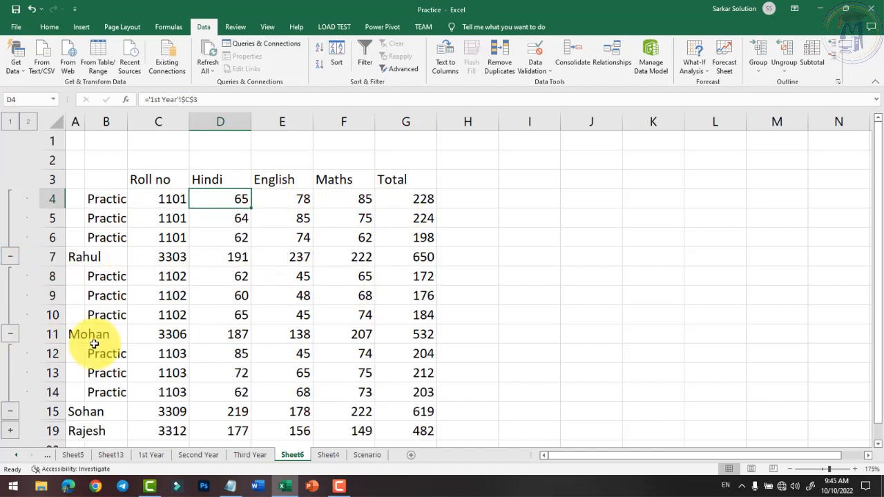
{"action": "scroll", "coordinate": [12, 380], "scroll_direction": "down", "scroll_amount": 1}
{"action": "left_click", "coordinate": [11, 373]}
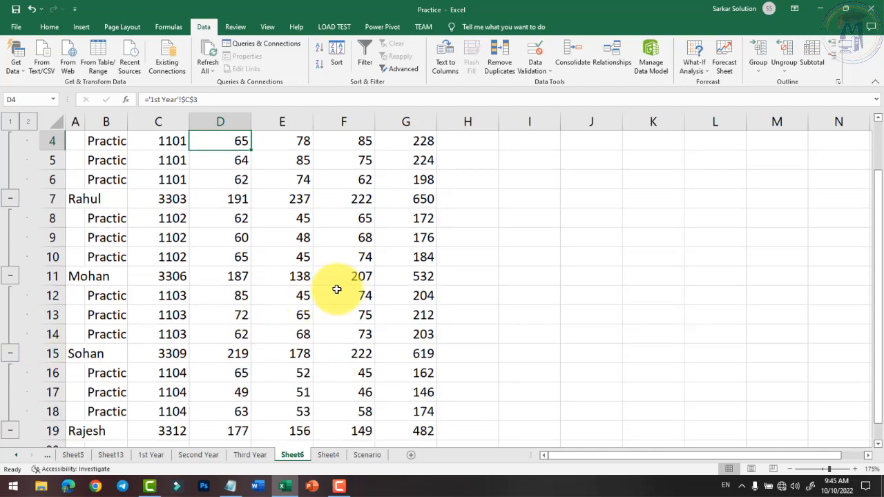
Collapse the four students' outline groups on Sheet6 back to their summary rows.
{"action": "scroll", "coordinate": [336, 290], "scroll_direction": "up", "scroll_amount": 1}
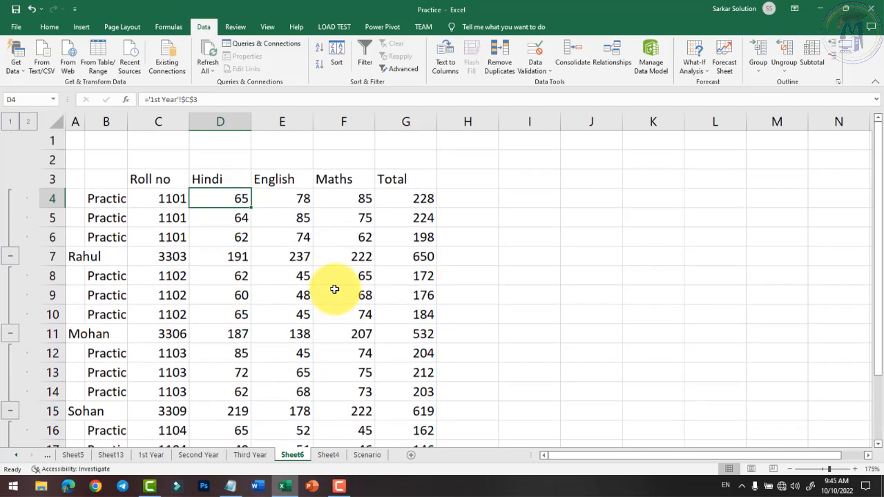
{"action": "left_click", "coordinate": [9, 256]}
{"action": "left_click", "coordinate": [10, 276]}
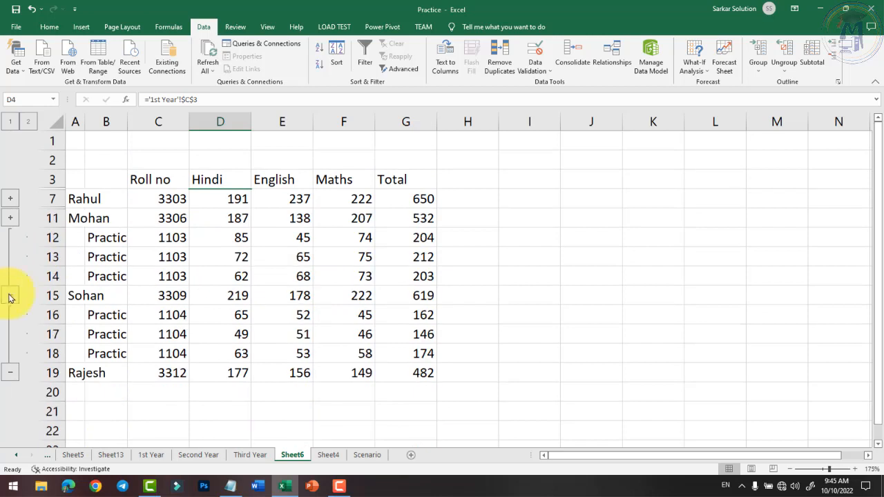
{"action": "left_click", "coordinate": [10, 295]}
{"action": "left_click", "coordinate": [10, 318]}
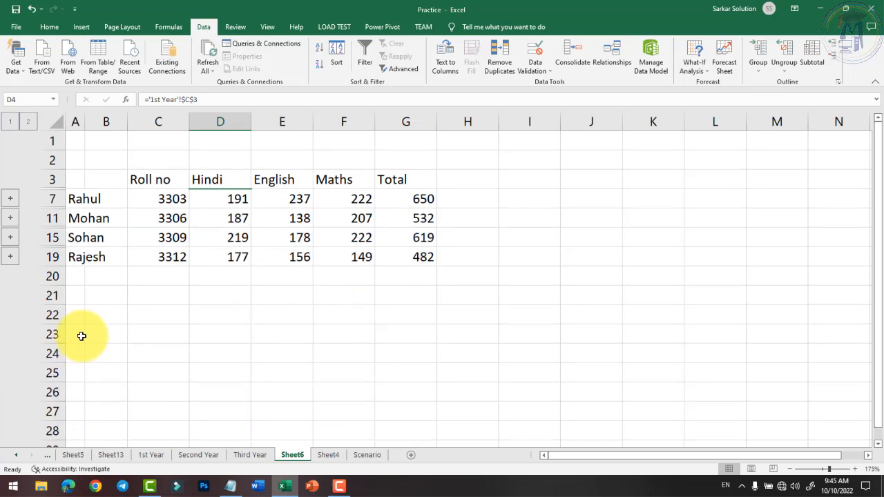
Consolidate the three yearly ranges with the Count function, starting from cell G7 of Sheet6.
{"action": "left_click", "coordinate": [234, 199]}
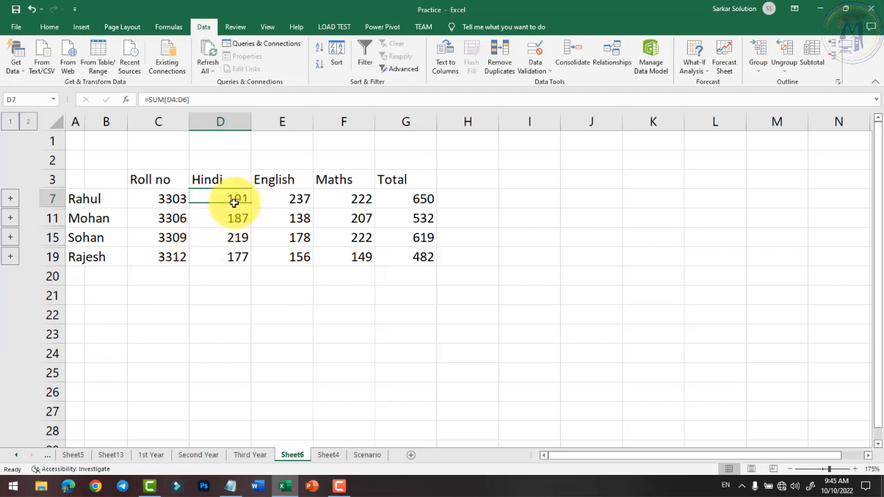
{"action": "left_click", "coordinate": [304, 199]}
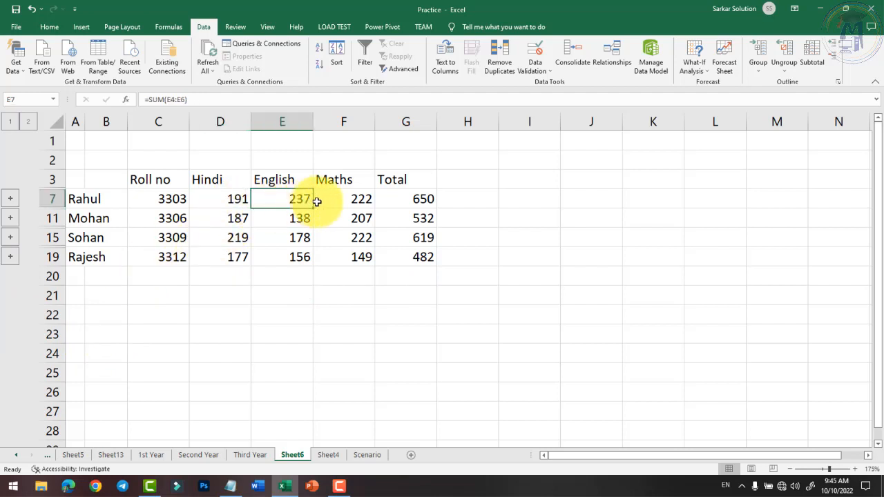
{"action": "left_click", "coordinate": [429, 200]}
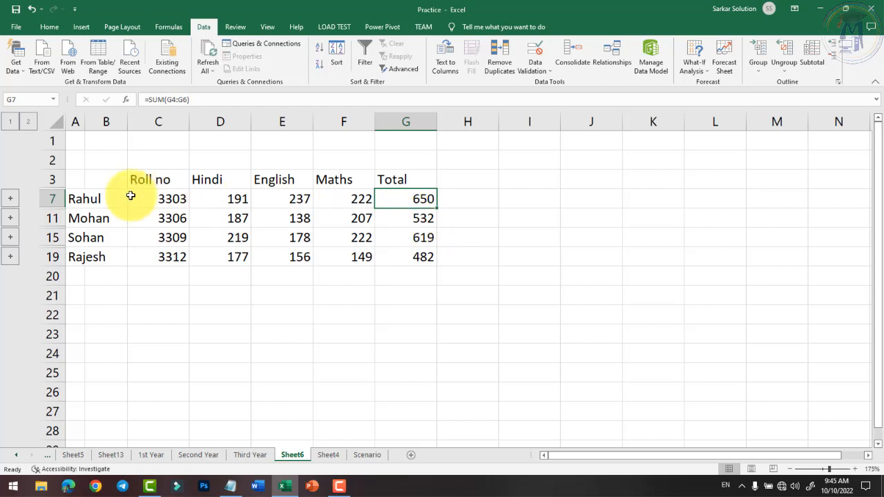
{"action": "left_click", "coordinate": [579, 70]}
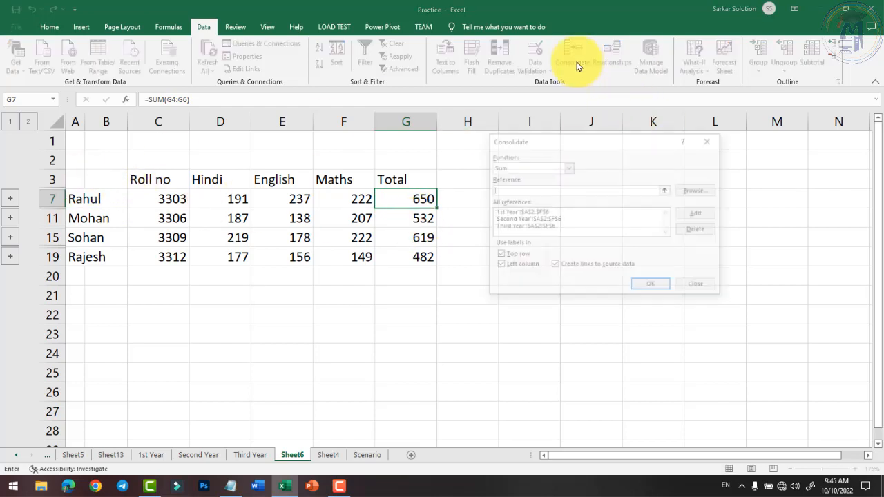
{"action": "left_click", "coordinate": [567, 168]}
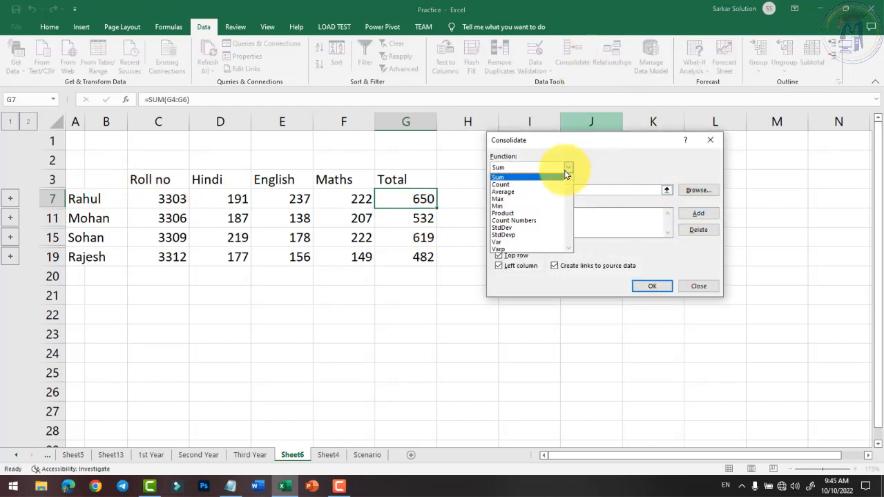
{"action": "left_click", "coordinate": [524, 185]}
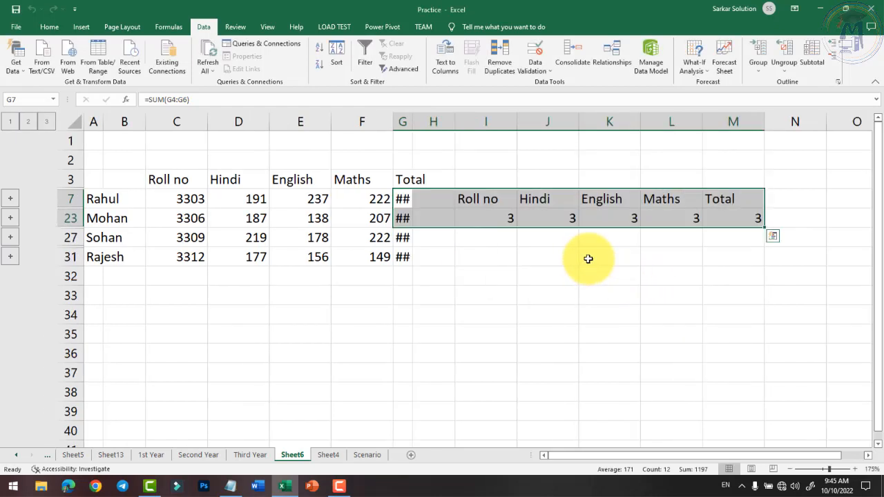
Delete the Sheet6 worksheet with its consolidation results.
{"action": "left_click", "coordinate": [545, 291]}
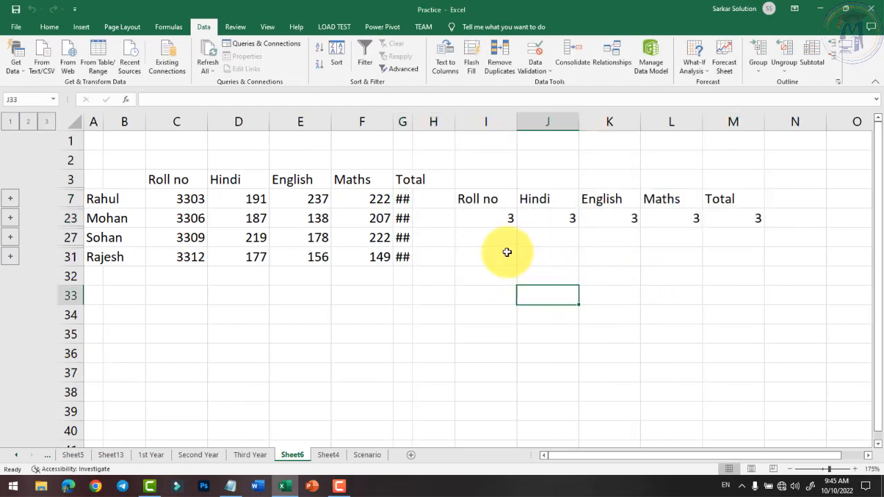
{"action": "left_click", "coordinate": [436, 221]}
{"action": "left_click_drag", "start_coordinate": [99, 181], "coordinate": [674, 276]}
{"action": "right_click", "coordinate": [304, 455]}
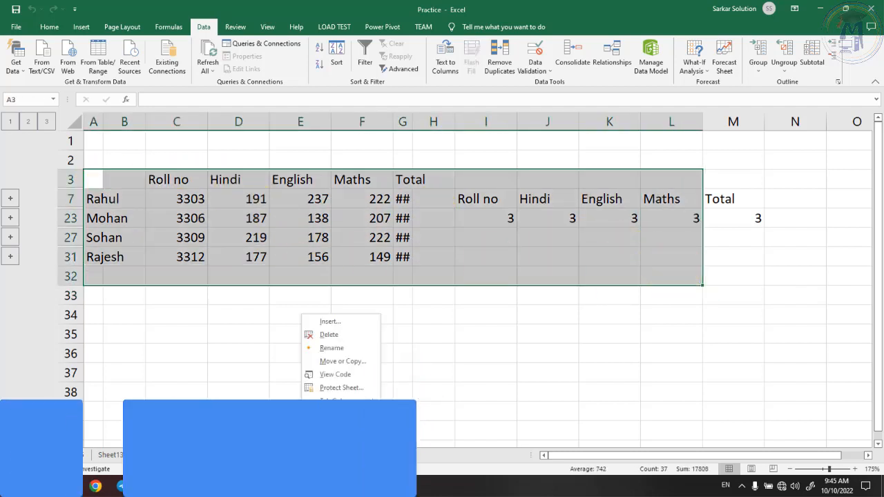
{"action": "left_click", "coordinate": [331, 335]}
{"action": "left_click", "coordinate": [420, 275]}
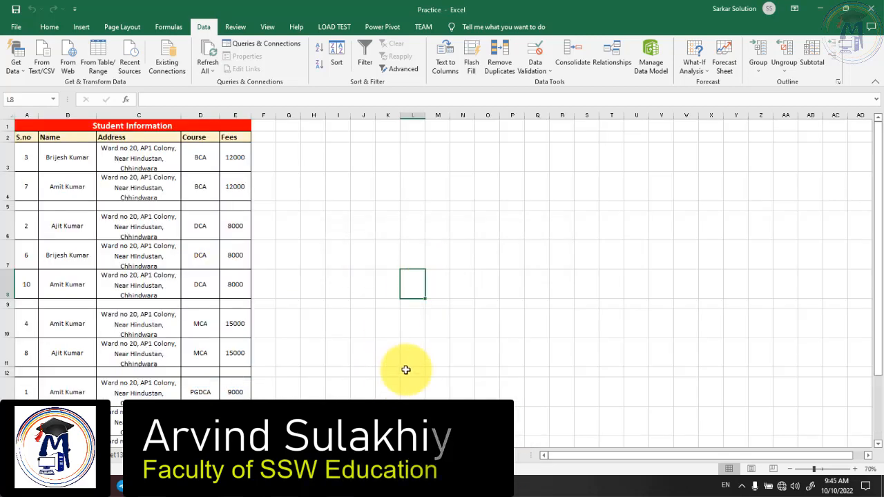
Add a blank worksheet right after Third Year and select its cell A1.
{"action": "key", "text": "ctrl+Page_Down"}
{"action": "key", "text": "ctrl+Page_Down"}
{"action": "key", "text": "ctrl+Page_Down"}
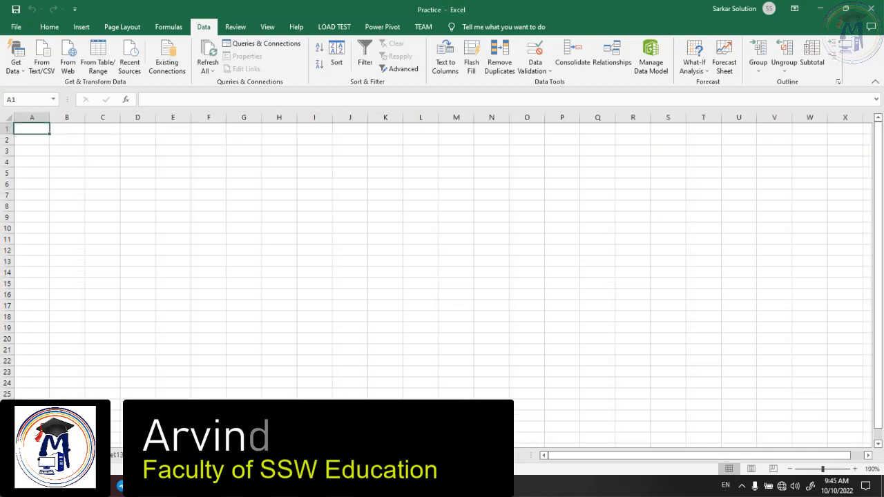
{"action": "key", "text": "ctrl+Page_Up"}
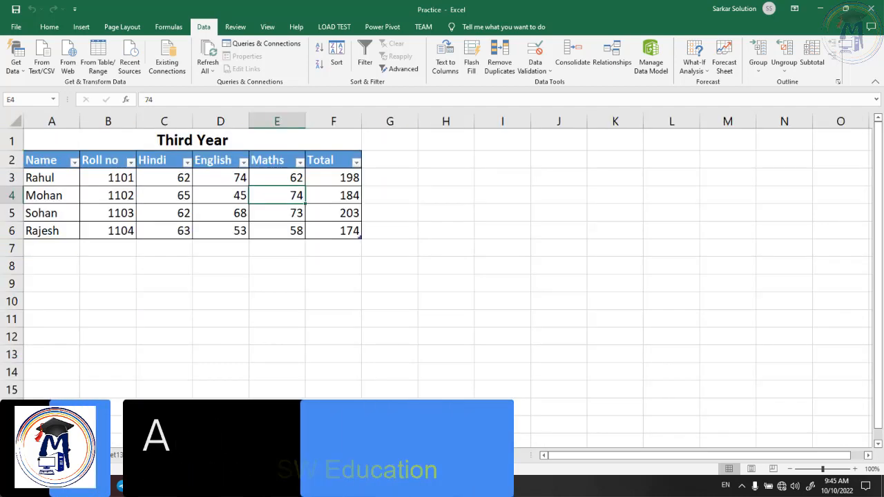
{"action": "left_click", "coordinate": [290, 455]}
{"action": "left_click", "coordinate": [69, 206]}
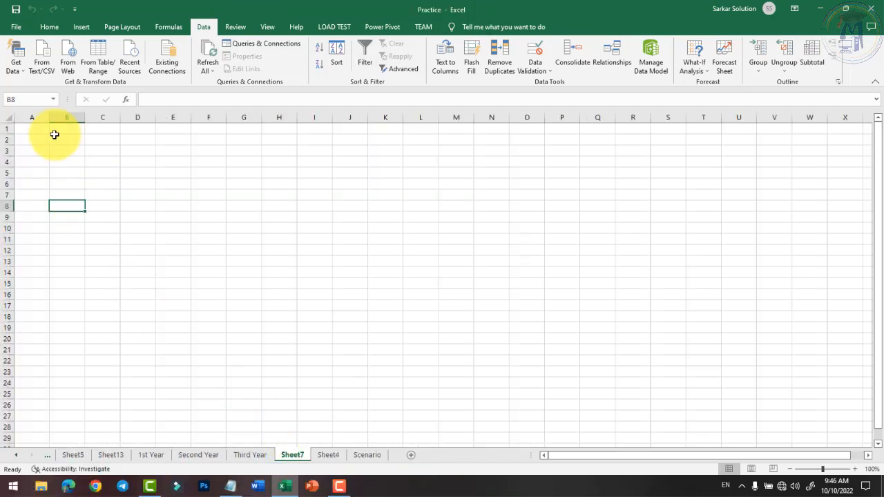
{"action": "scroll", "coordinate": [31, 140], "scroll_direction": "up", "scroll_amount": 7}
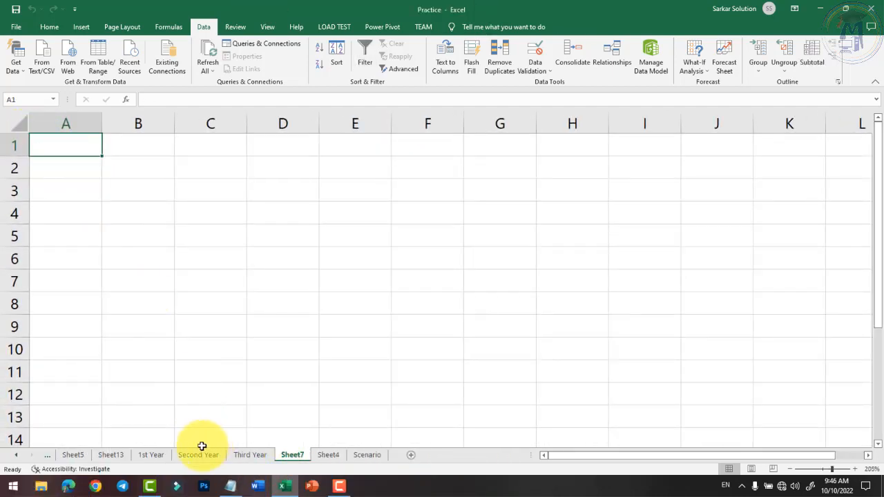
Review the marks tables on the 1st Year, Second Year and Third Year worksheets, ending on the blank Sheet7.
{"action": "left_click", "coordinate": [152, 455]}
{"action": "left_click", "coordinate": [247, 455]}
{"action": "left_click", "coordinate": [197, 455]}
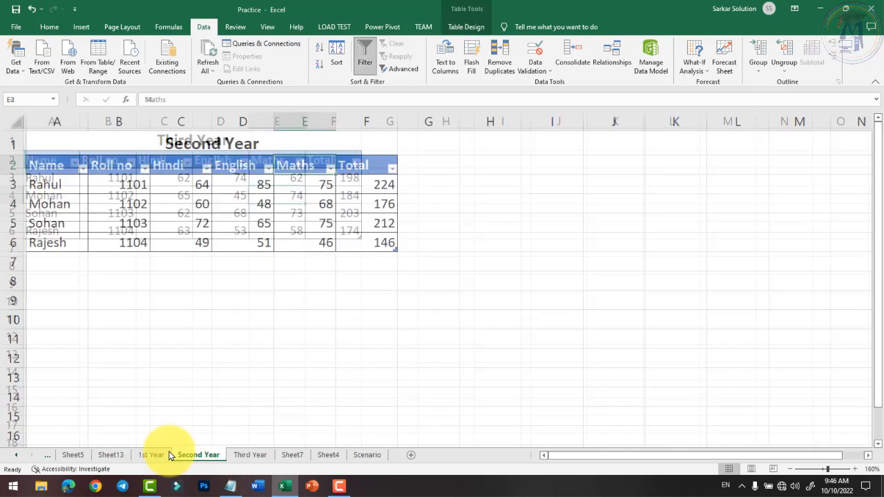
{"action": "left_click", "coordinate": [155, 455]}
{"action": "left_click", "coordinate": [193, 455]}
{"action": "left_click", "coordinate": [247, 456]}
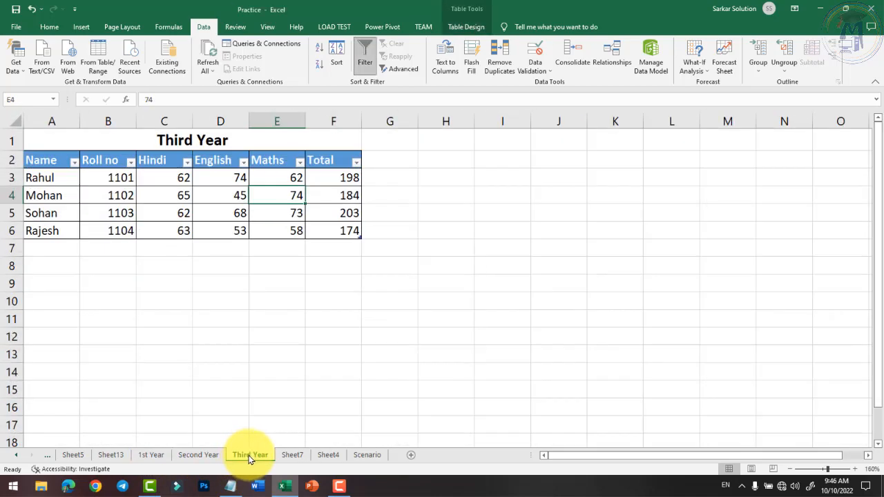
{"action": "left_click", "coordinate": [288, 456]}
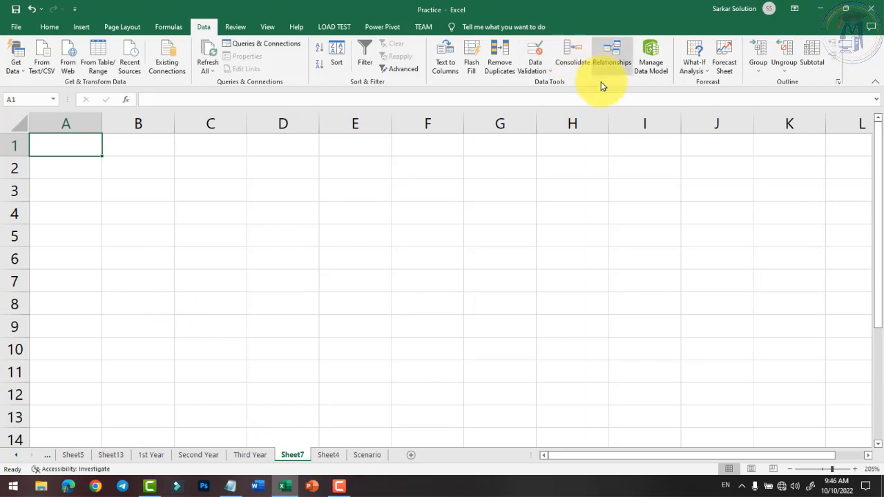